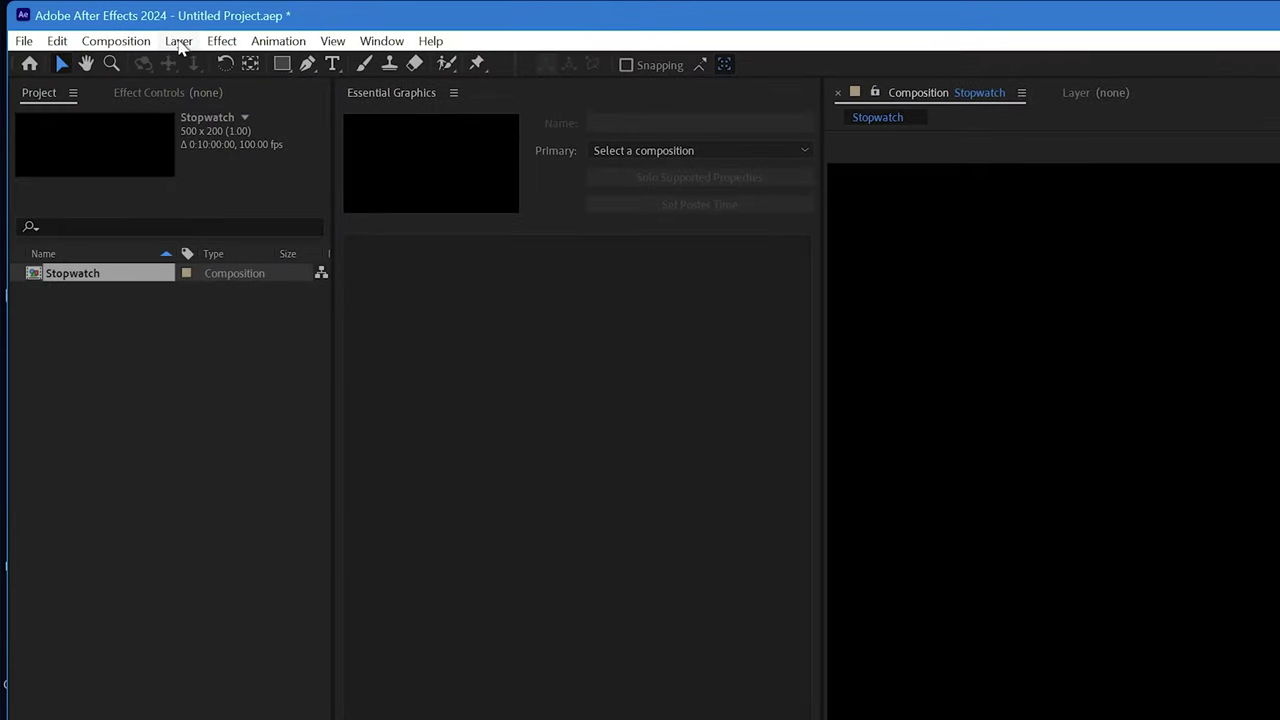
# Add a new adjustment layer to the Stopwatch composition.
pyautogui.click(179, 42)
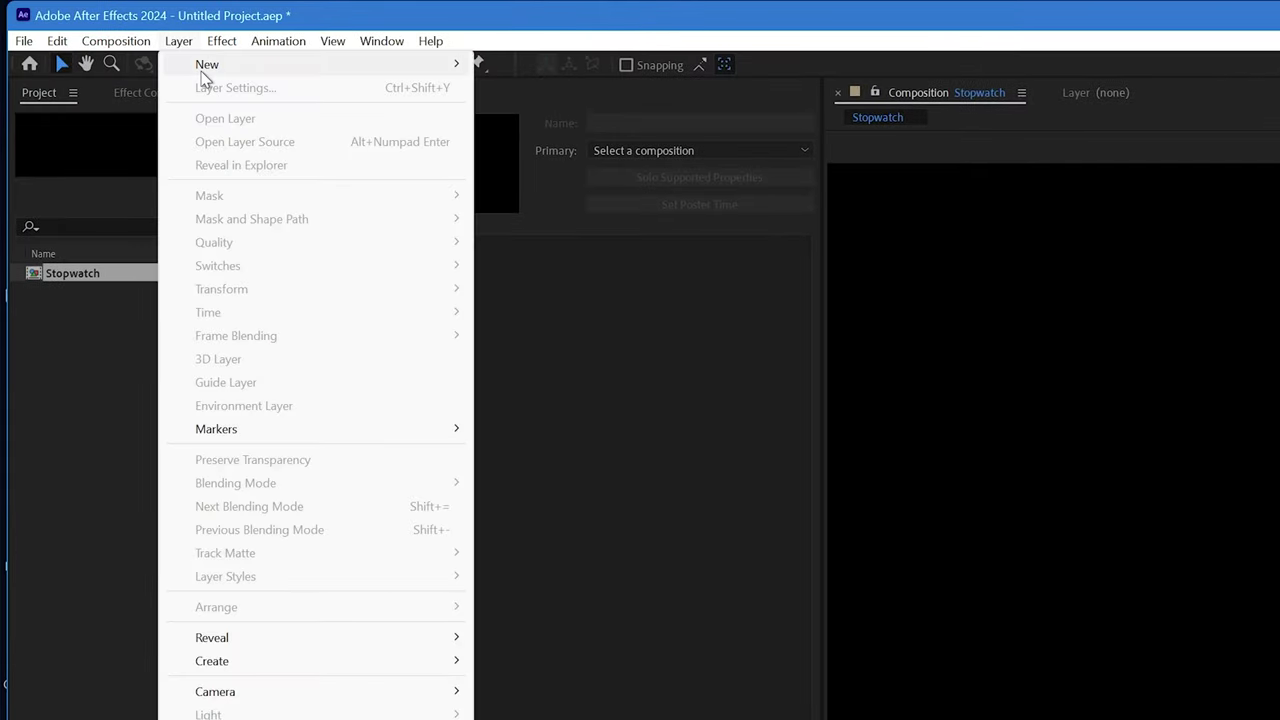
pyautogui.moveTo(207, 64)
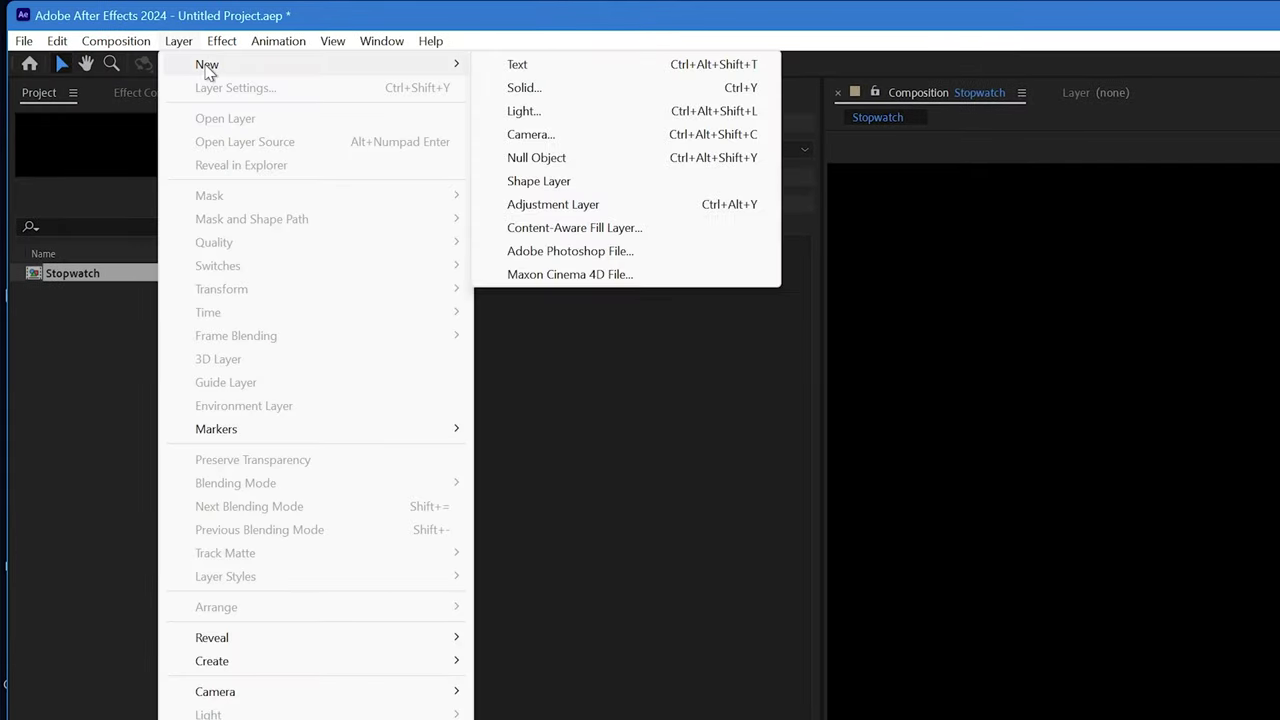
pyautogui.click(608, 206)
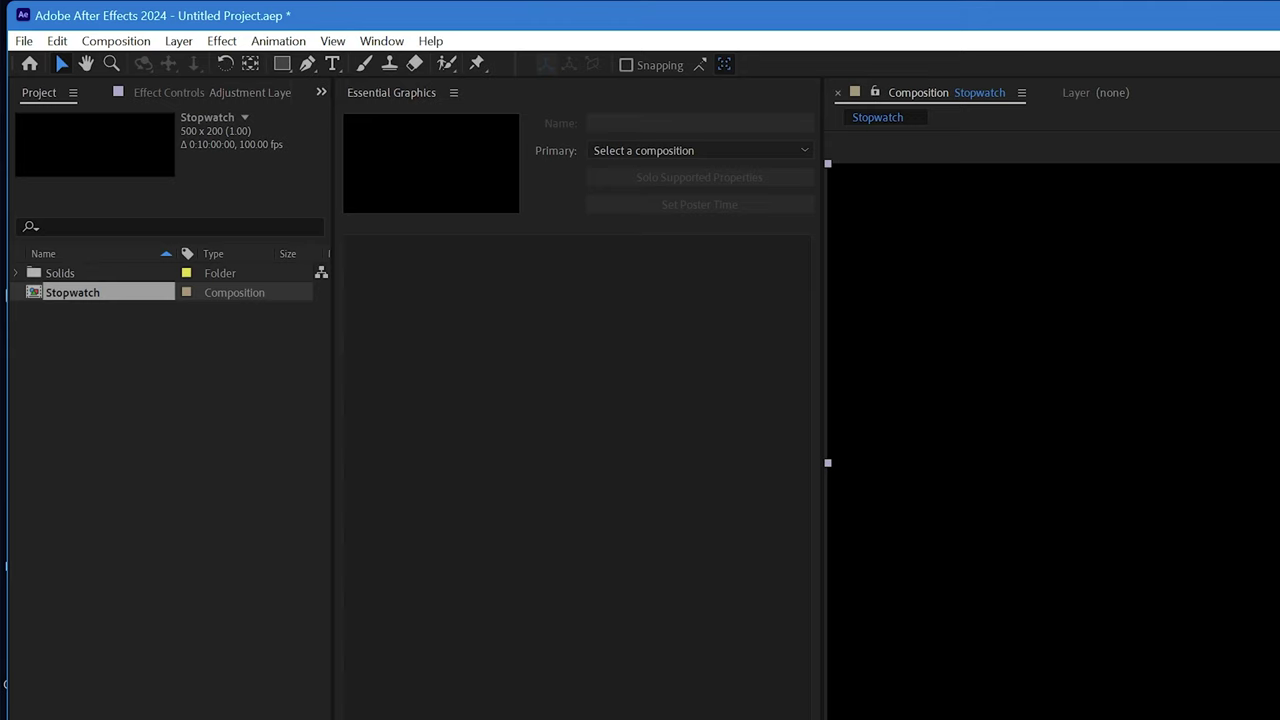
# Show the rulers and place a horizontal and a vertical guide crossing at the composition's centre.
pyautogui.click(332, 43)
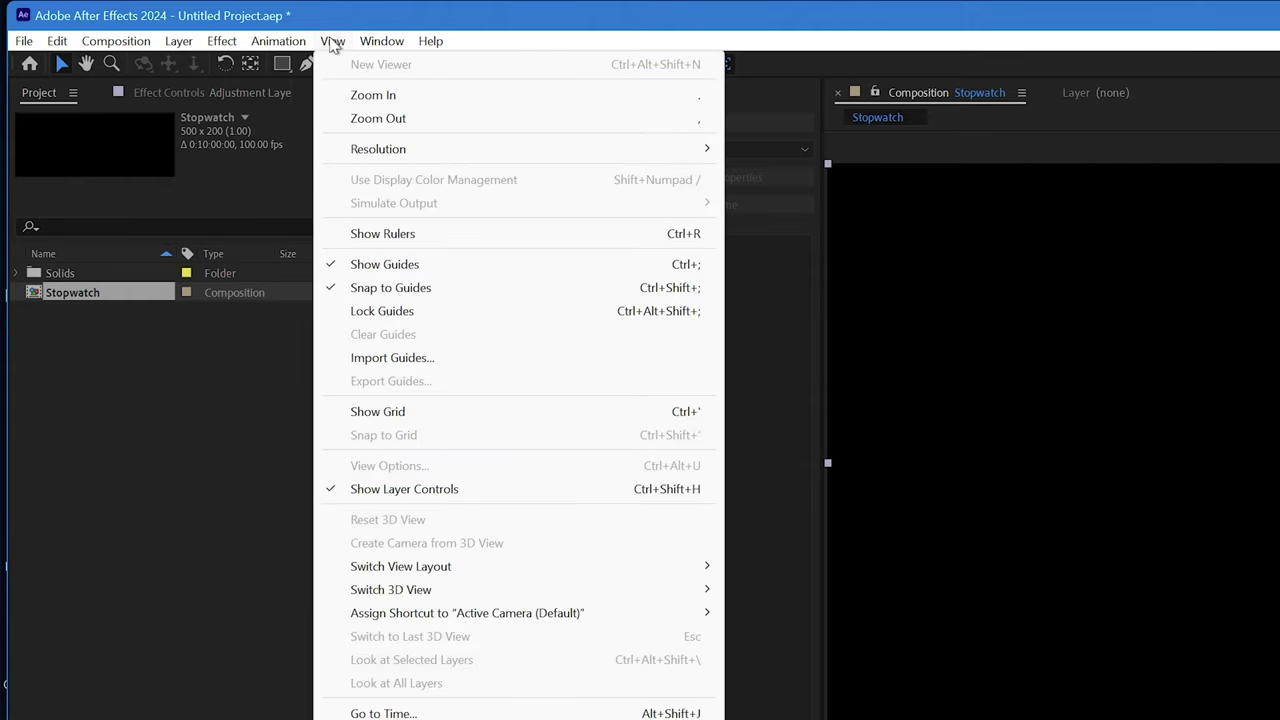
pyautogui.click(400, 236)
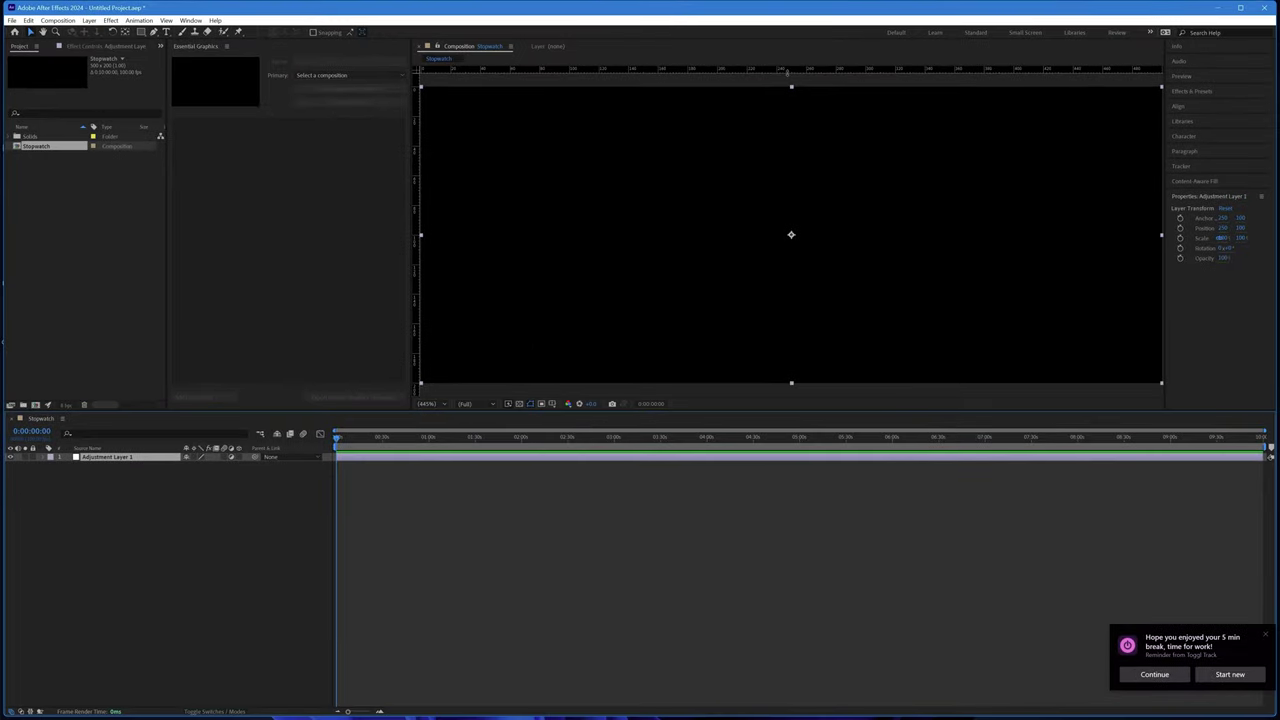
pyautogui.moveTo(787, 72); pyautogui.dragTo(761, 235)
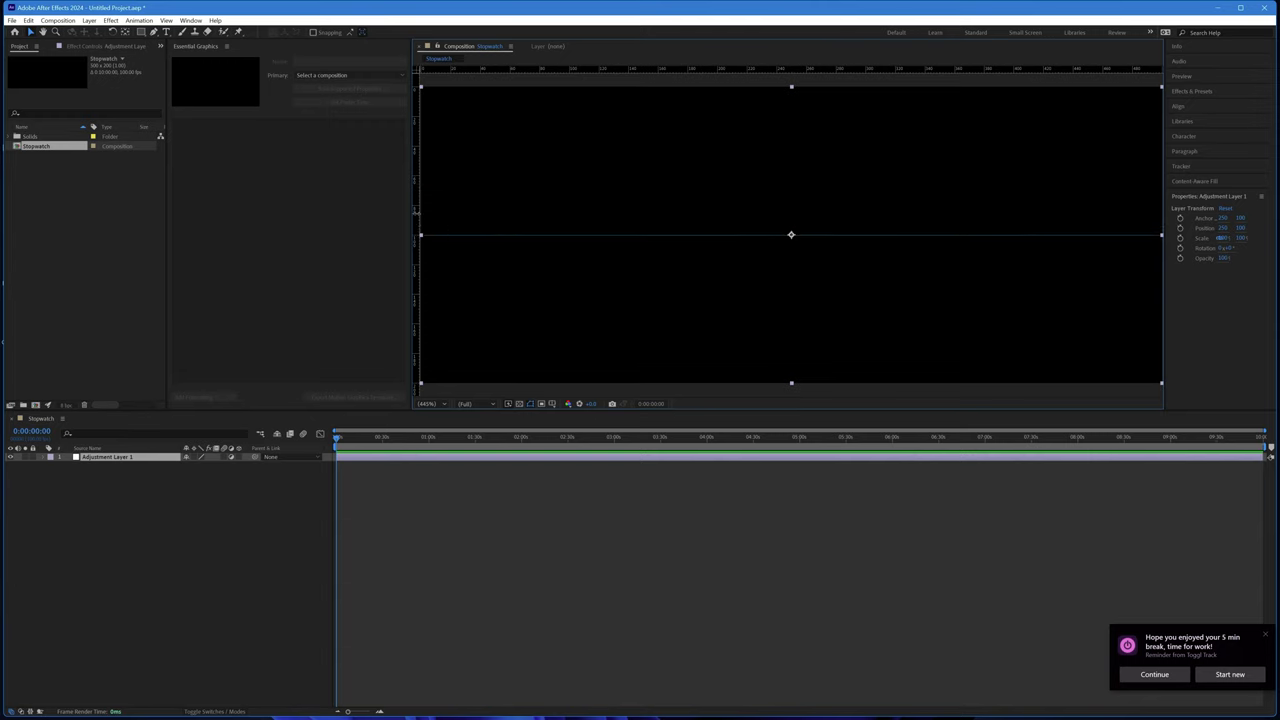
pyautogui.moveTo(416, 212); pyautogui.dragTo(791, 238)
pyautogui.click(129, 543)
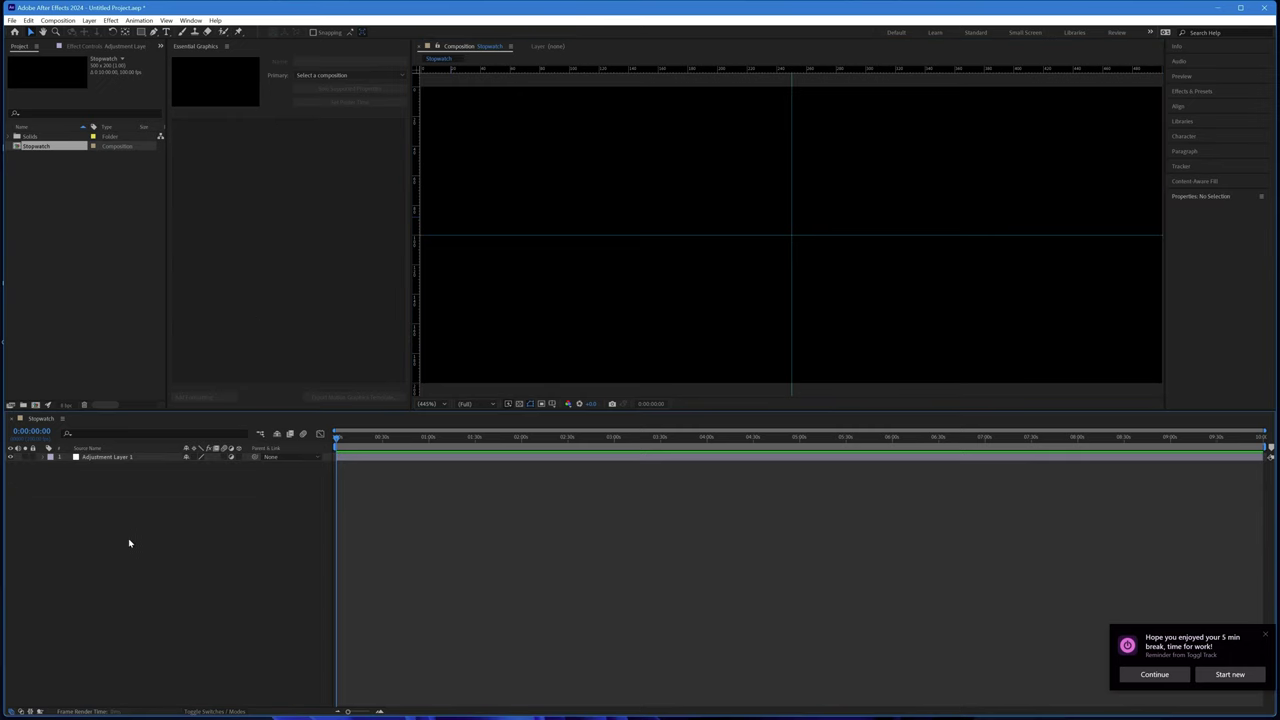
# Apply the Timecode text effect to the adjustment layer.
pyautogui.click(134, 458)
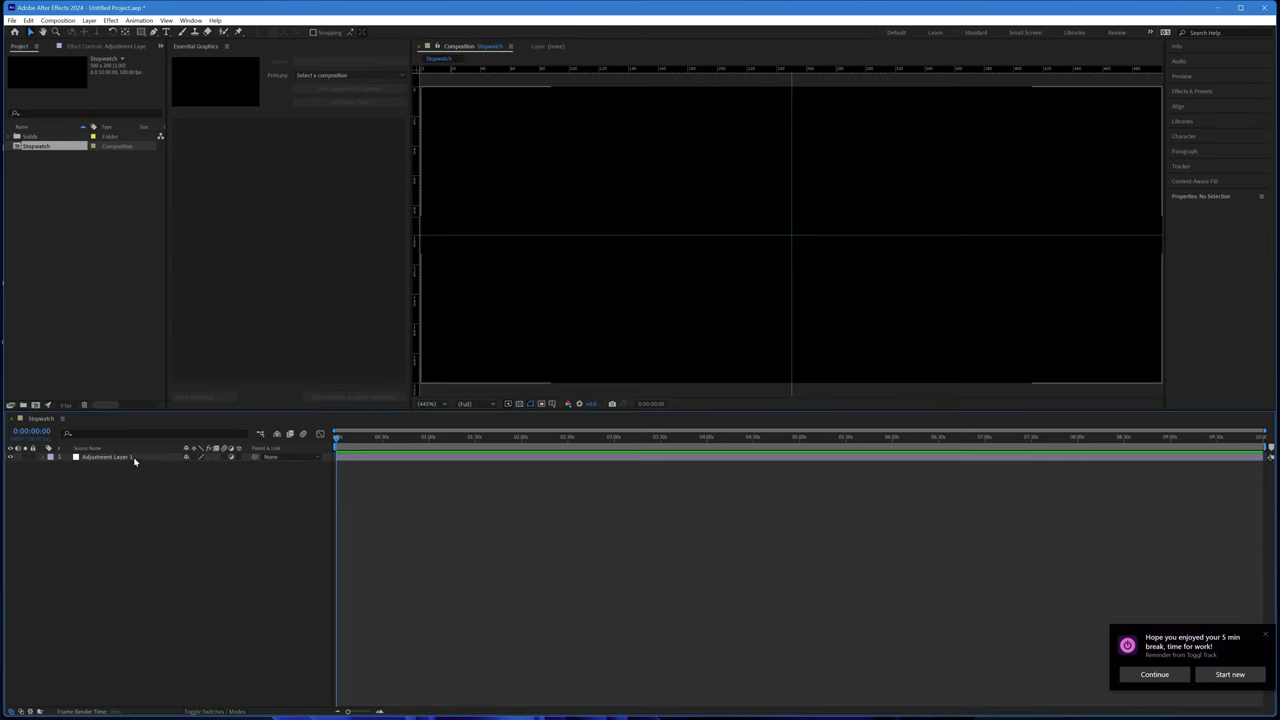
pyautogui.click(134, 458)
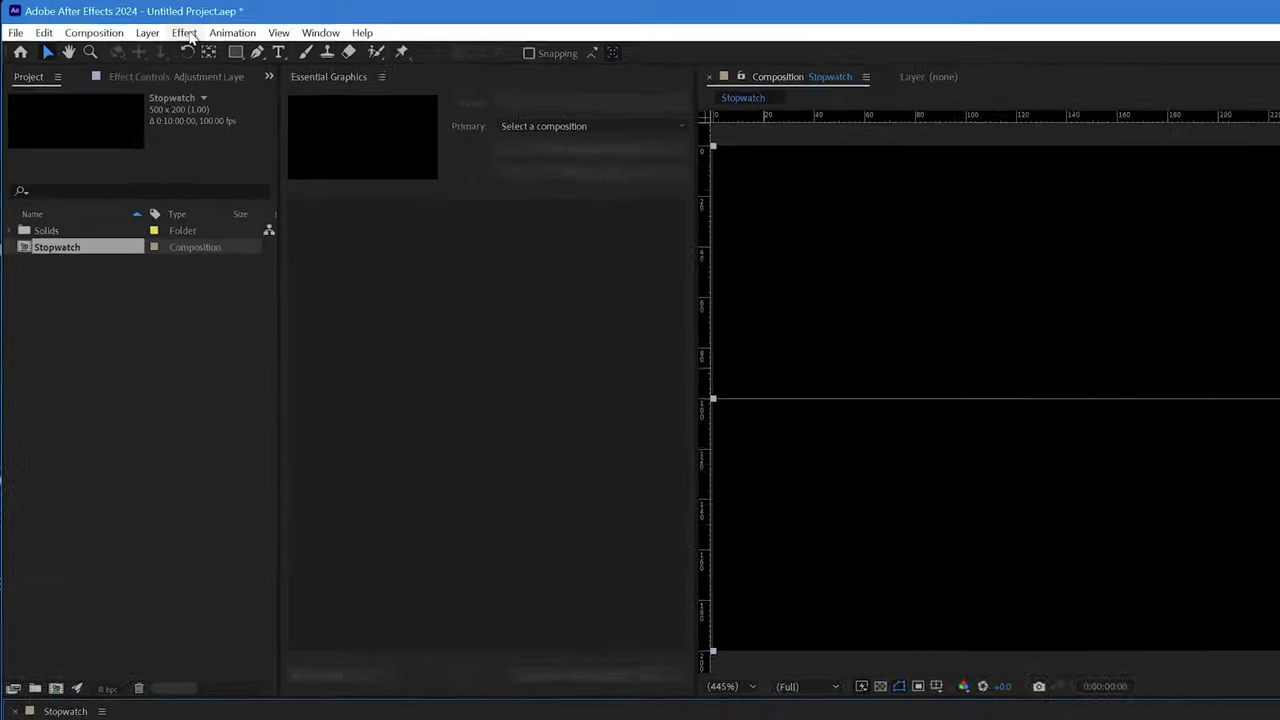
pyautogui.click(108, 20)
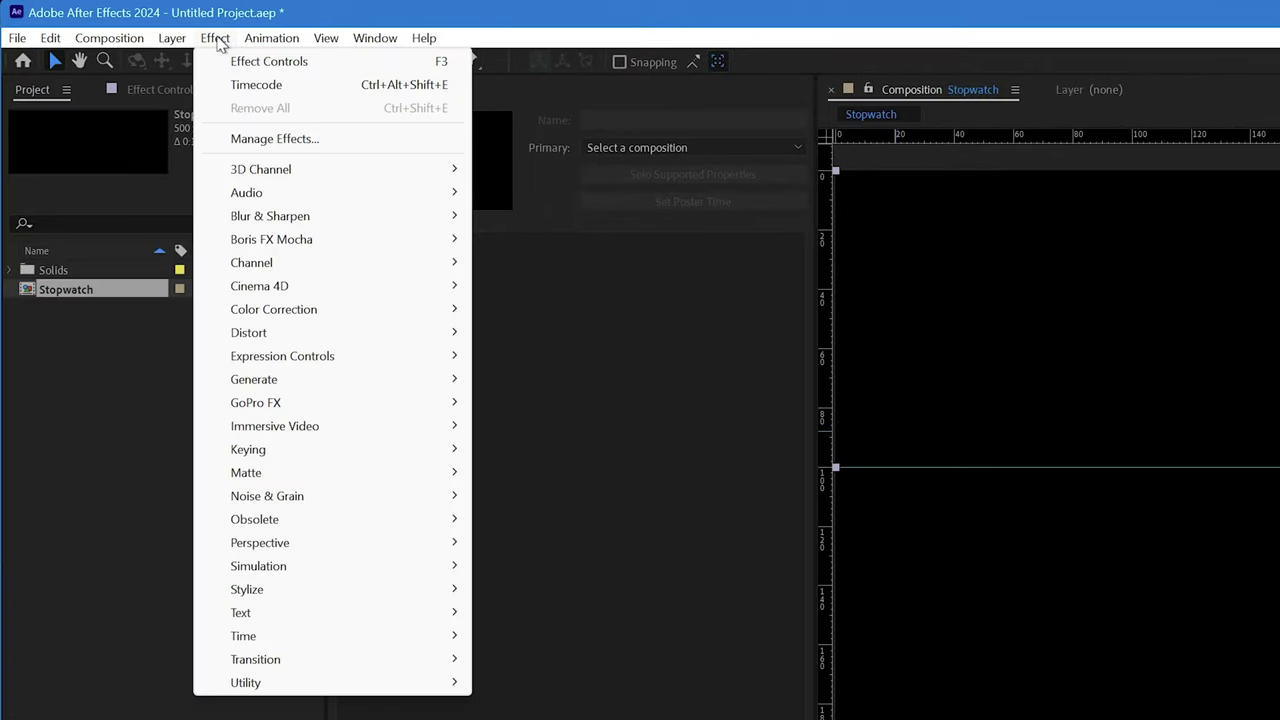
pyautogui.moveTo(258, 618)
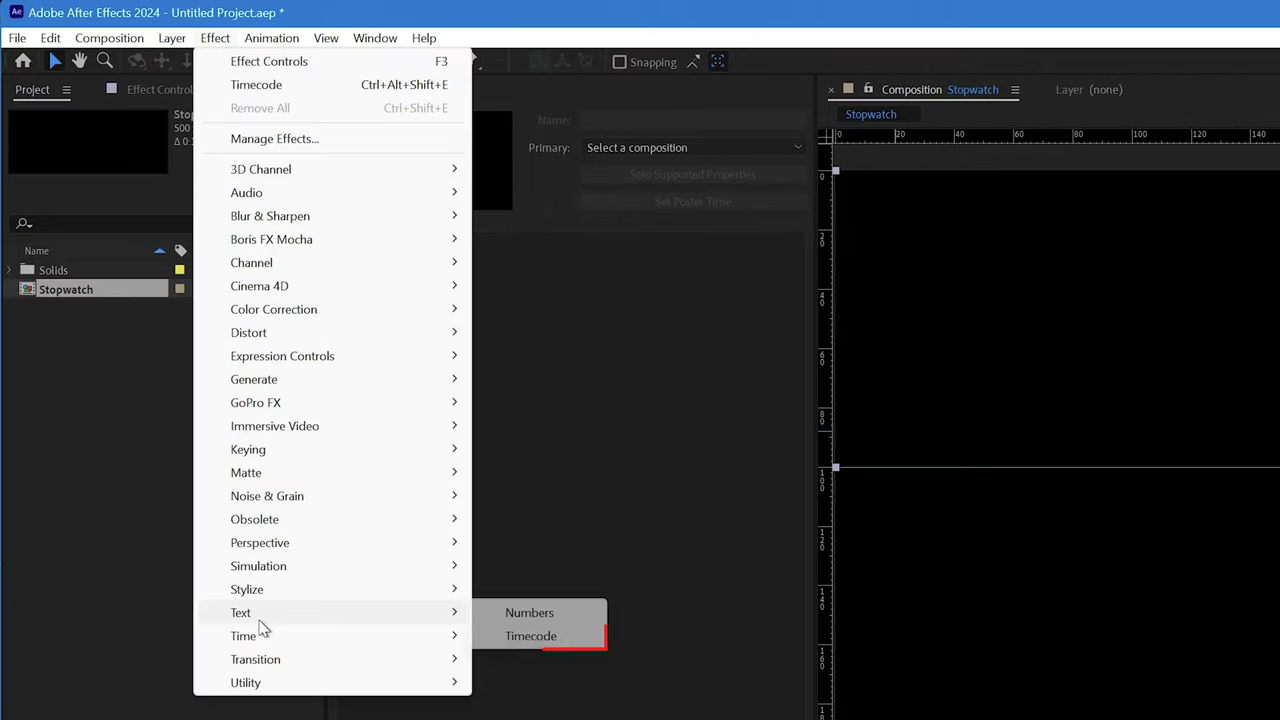
pyautogui.click(562, 640)
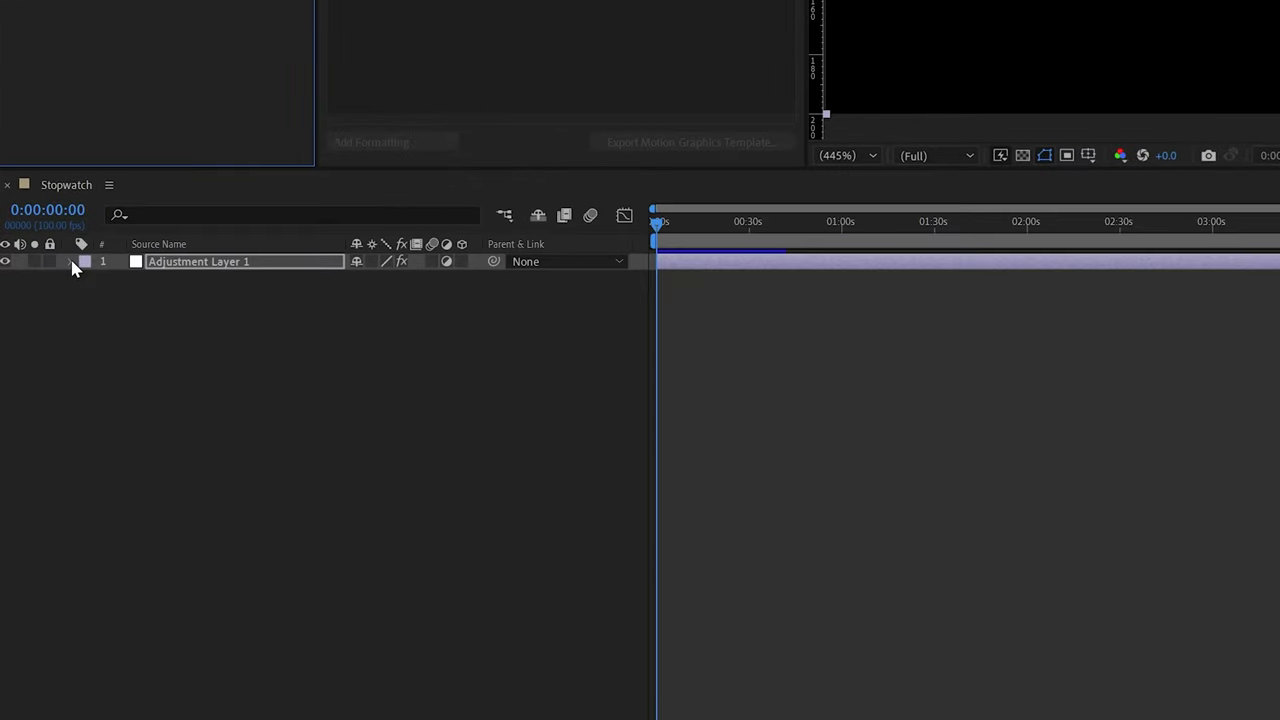
# Expand the layer's Timecode effect properties and set the text size to 80.
pyautogui.click(43, 456)
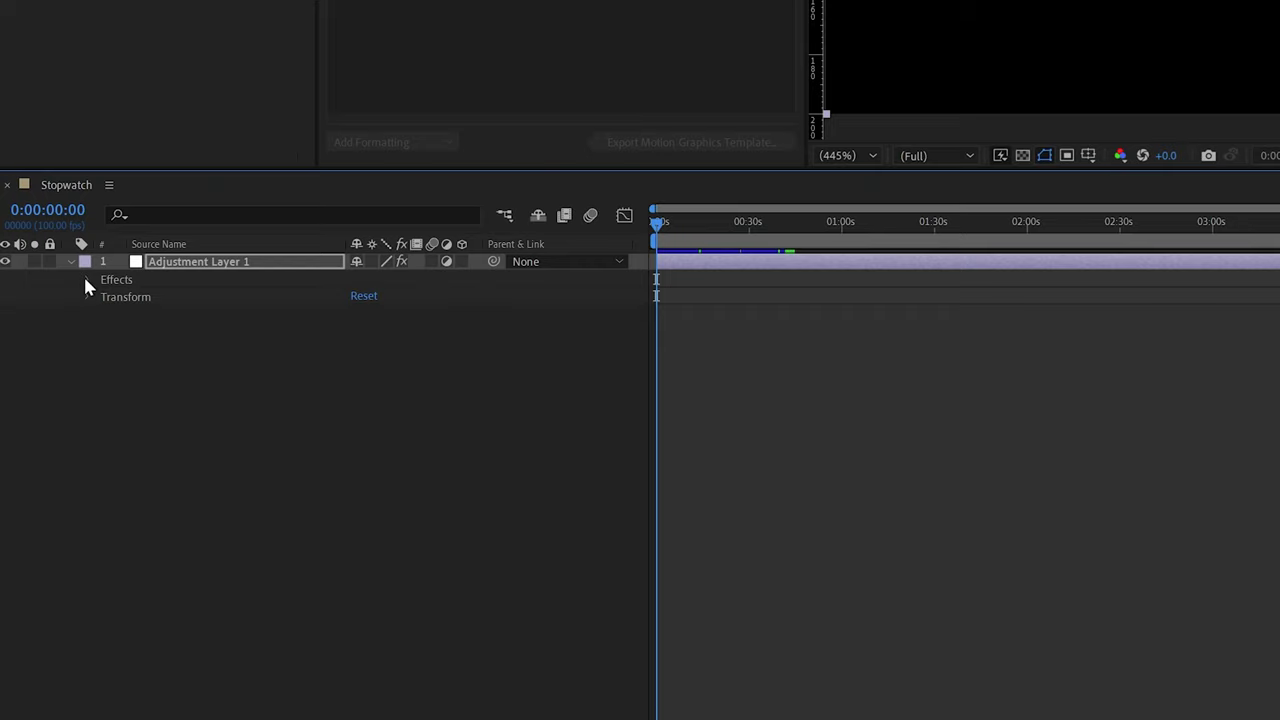
pyautogui.click(86, 280)
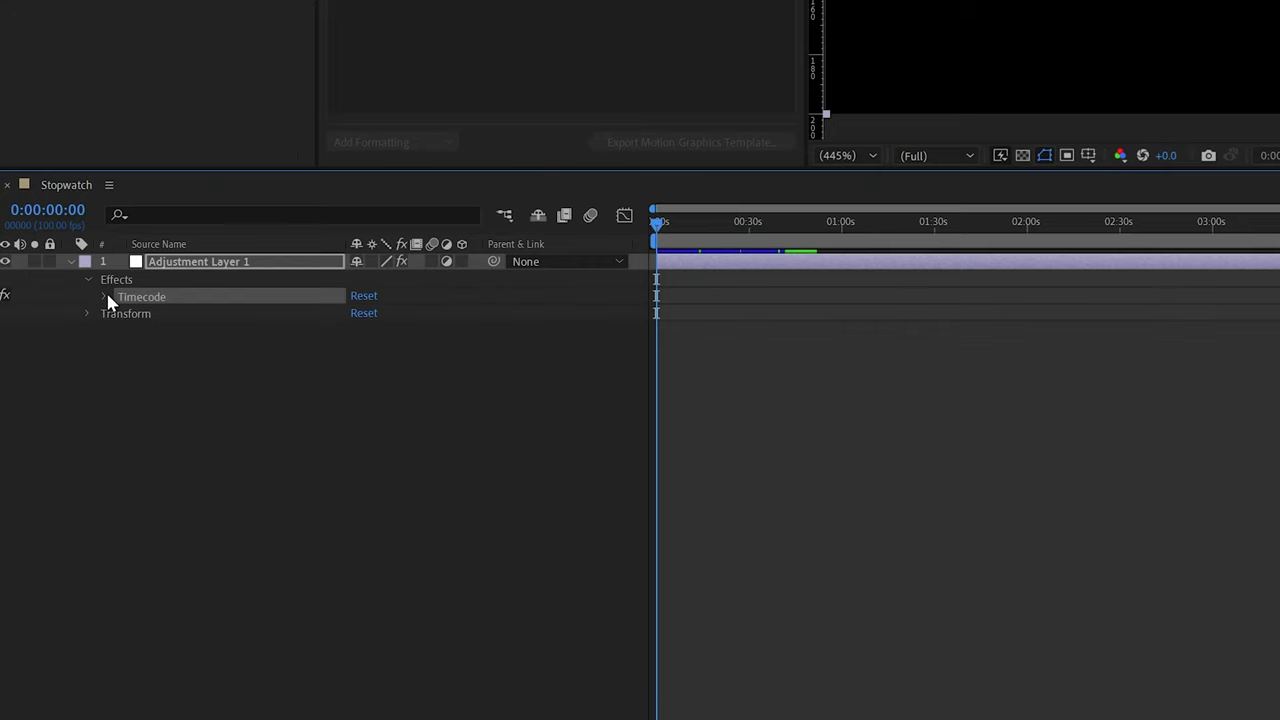
pyautogui.click(105, 296)
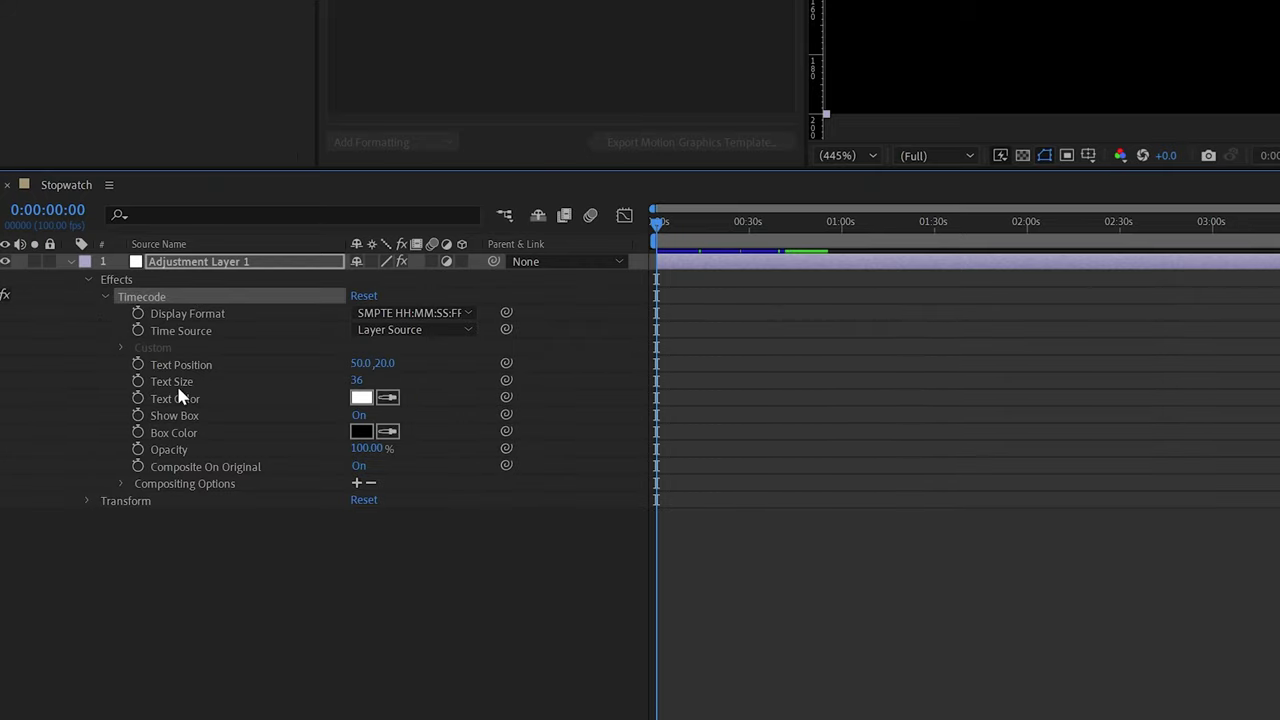
pyautogui.click(358, 381)
pyautogui.write('6')
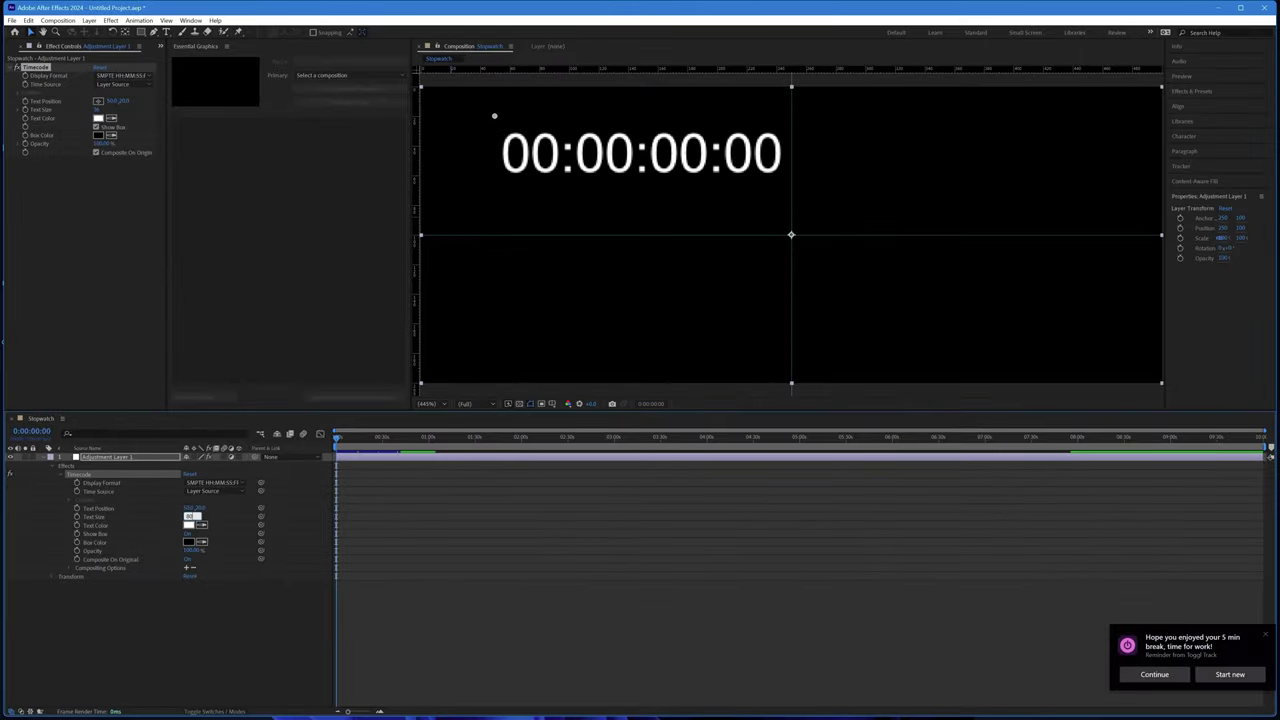
pyautogui.press('Return')
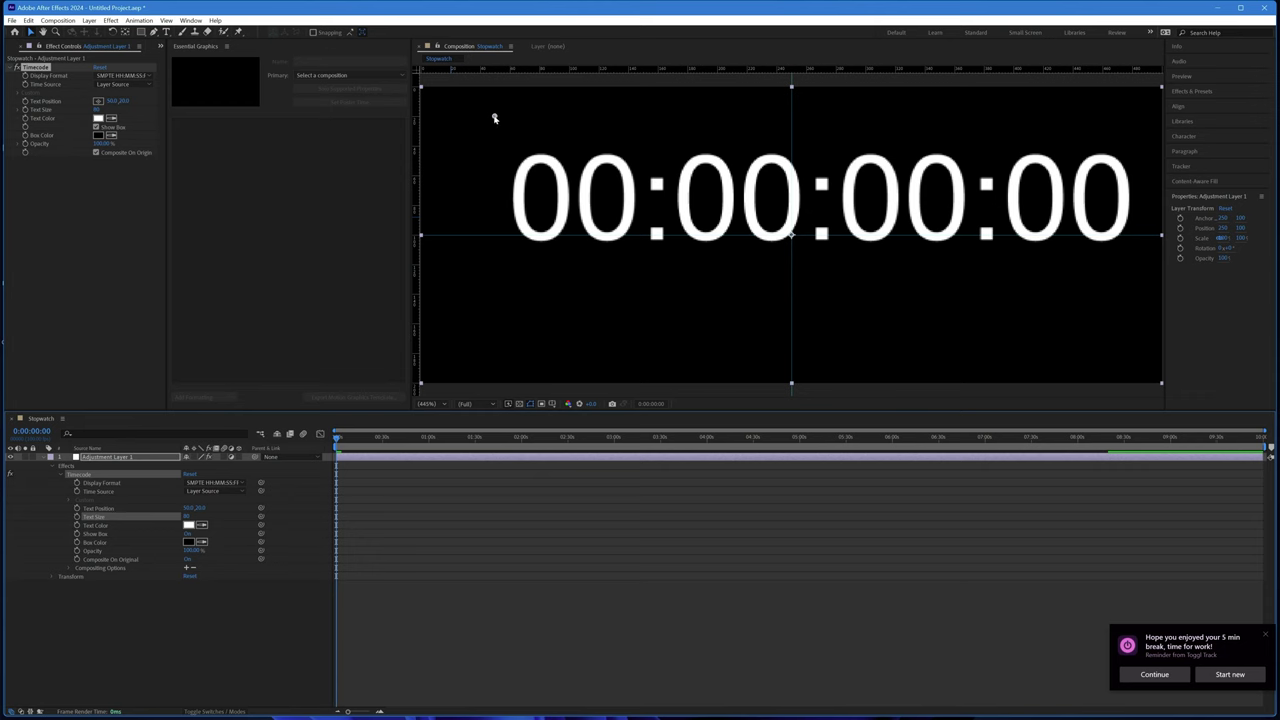
# Centre the timecode text on the guides, at about 29.3, 46.8, and clear all guides.
pyautogui.moveTo(494, 118); pyautogui.dragTo(463, 157)
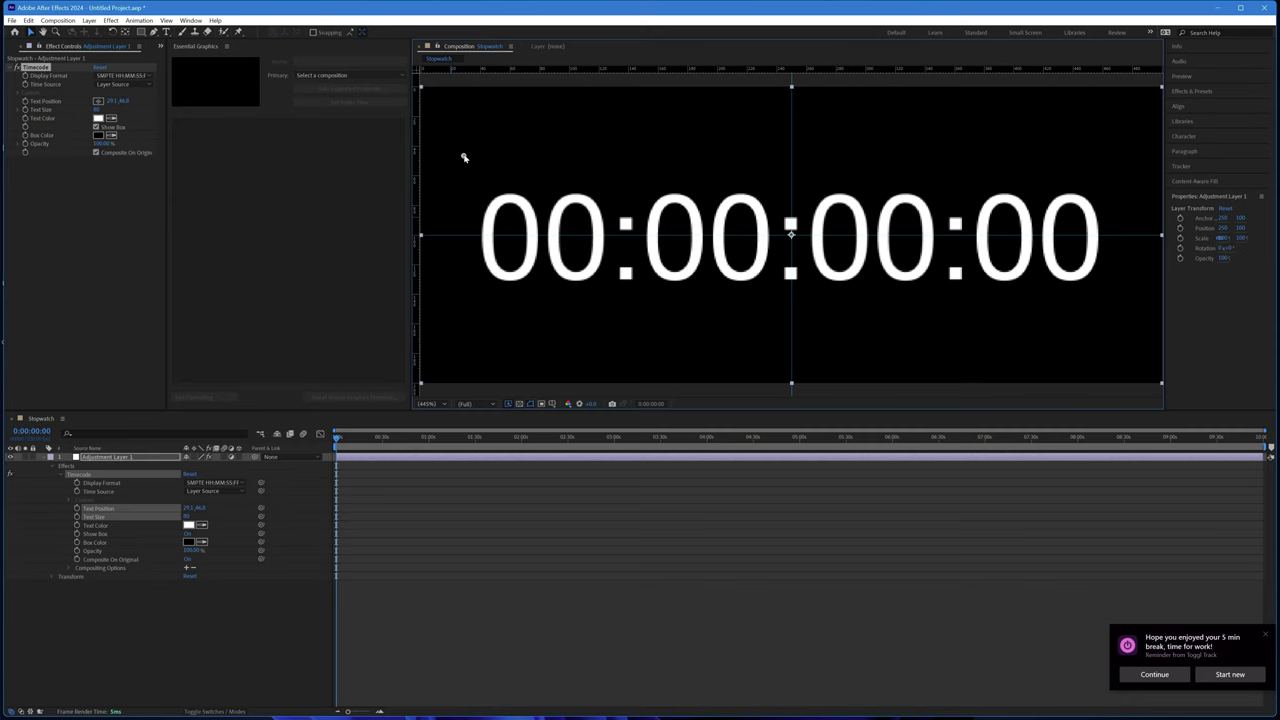
pyautogui.moveTo(463, 157); pyautogui.dragTo(463, 157)
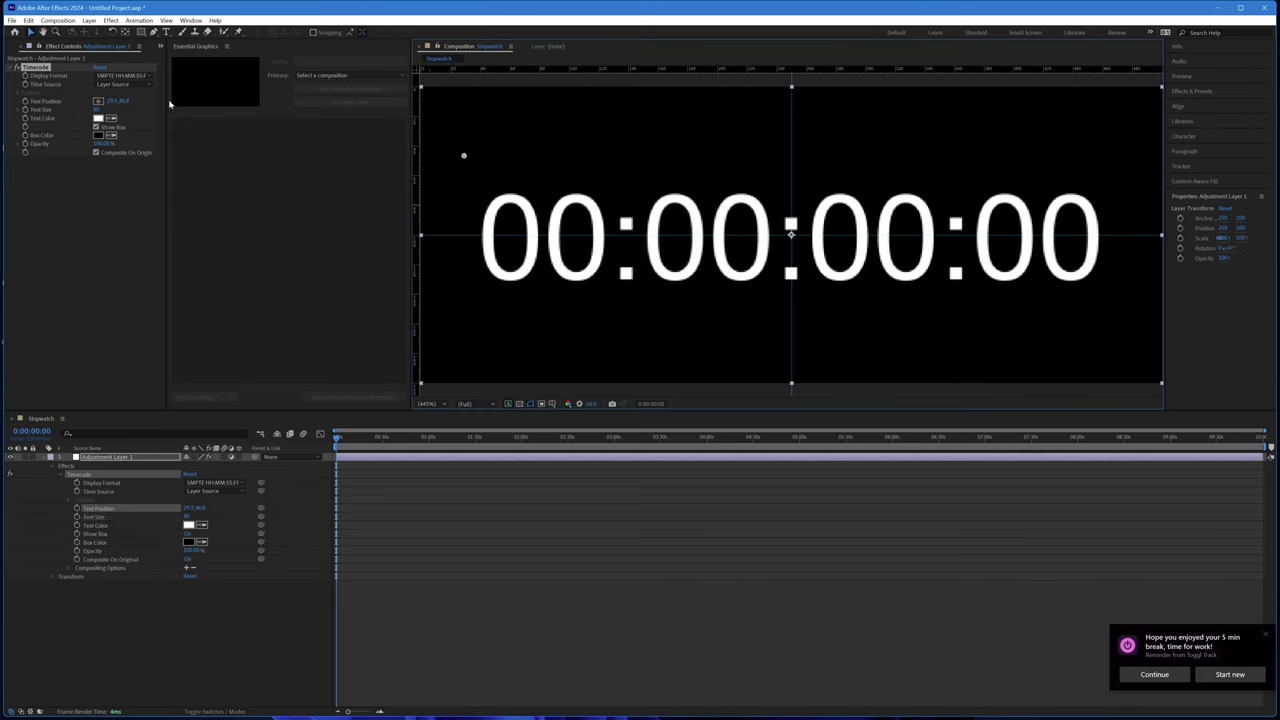
pyautogui.click(165, 20)
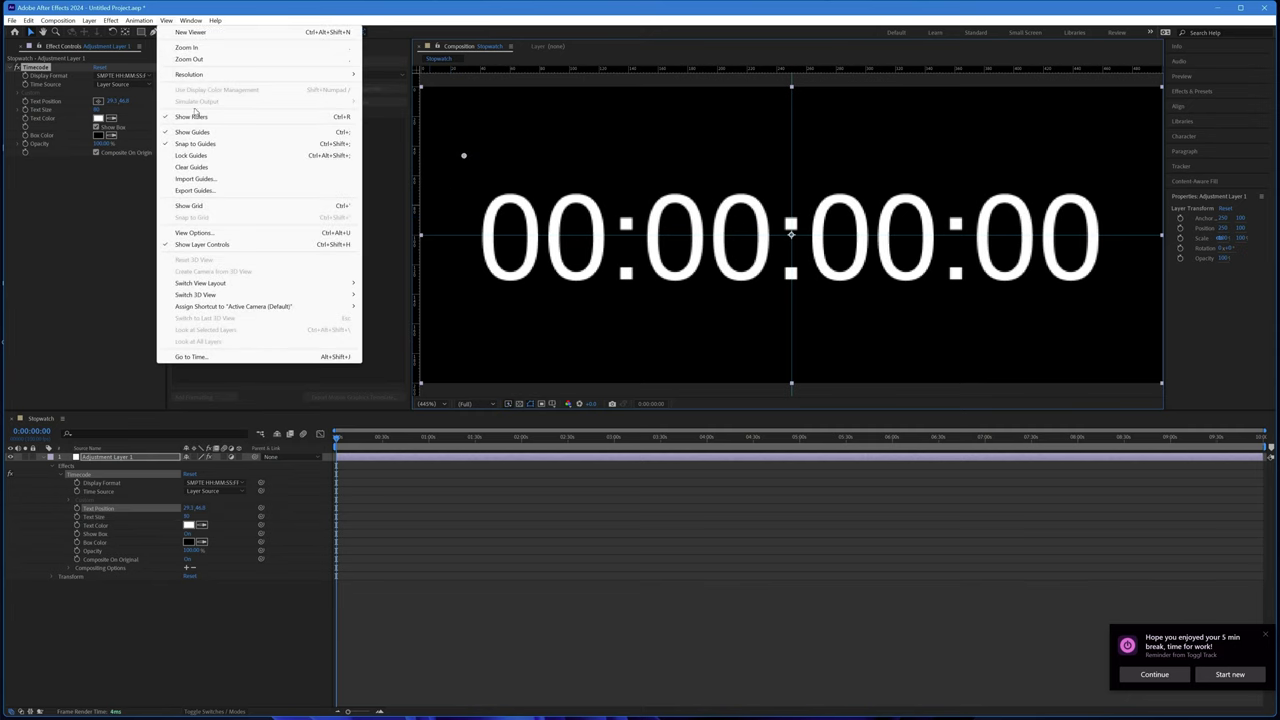
pyautogui.click(196, 168)
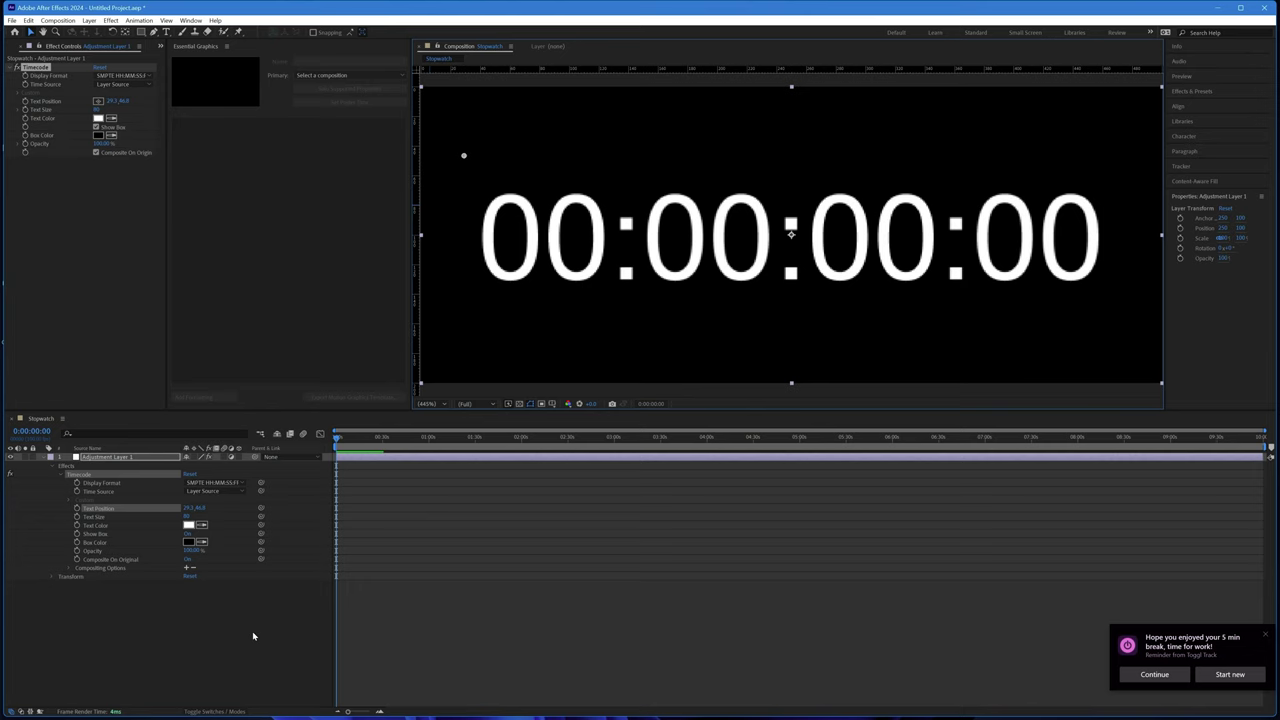
# Deselect the layer and play a short preview of the running stopwatch.
pyautogui.click(270, 625)
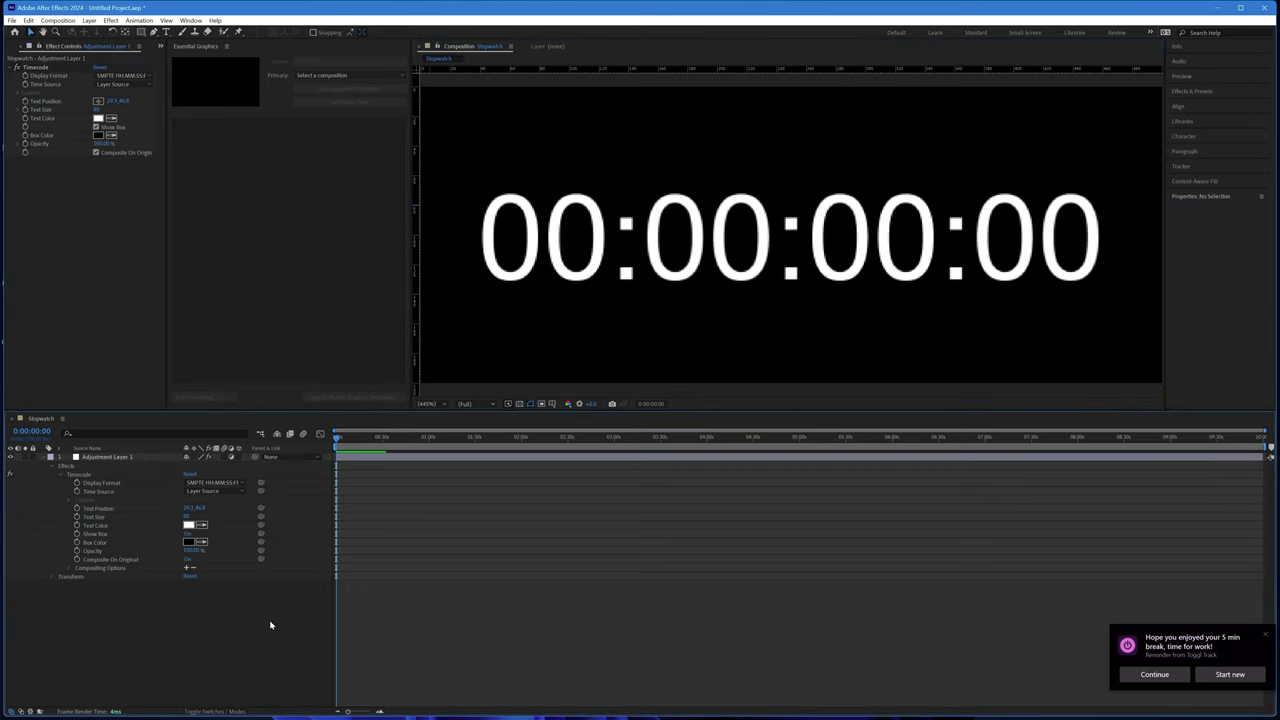
pyautogui.press('space')
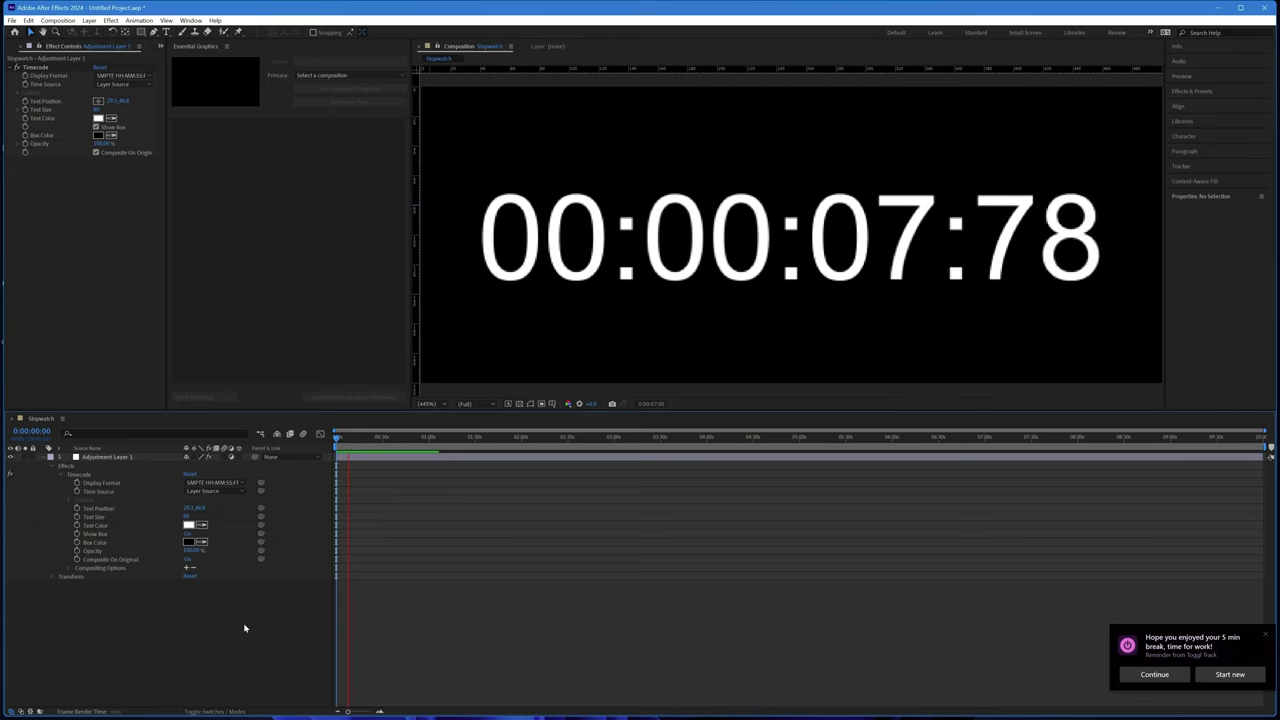
pyautogui.press('space')
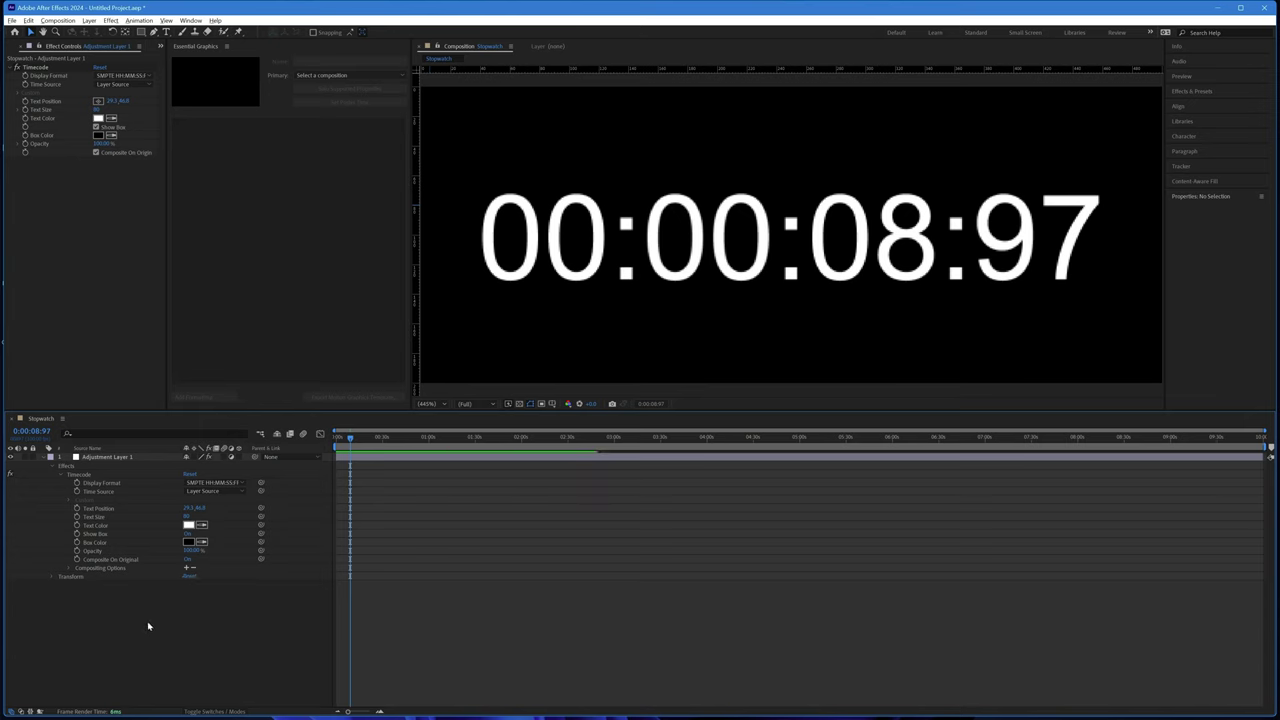
# Move the adjustment layer's anchor point with the Pan Behind tool to just right of the last digit, at about 465, 100.
pyautogui.click(53, 578)
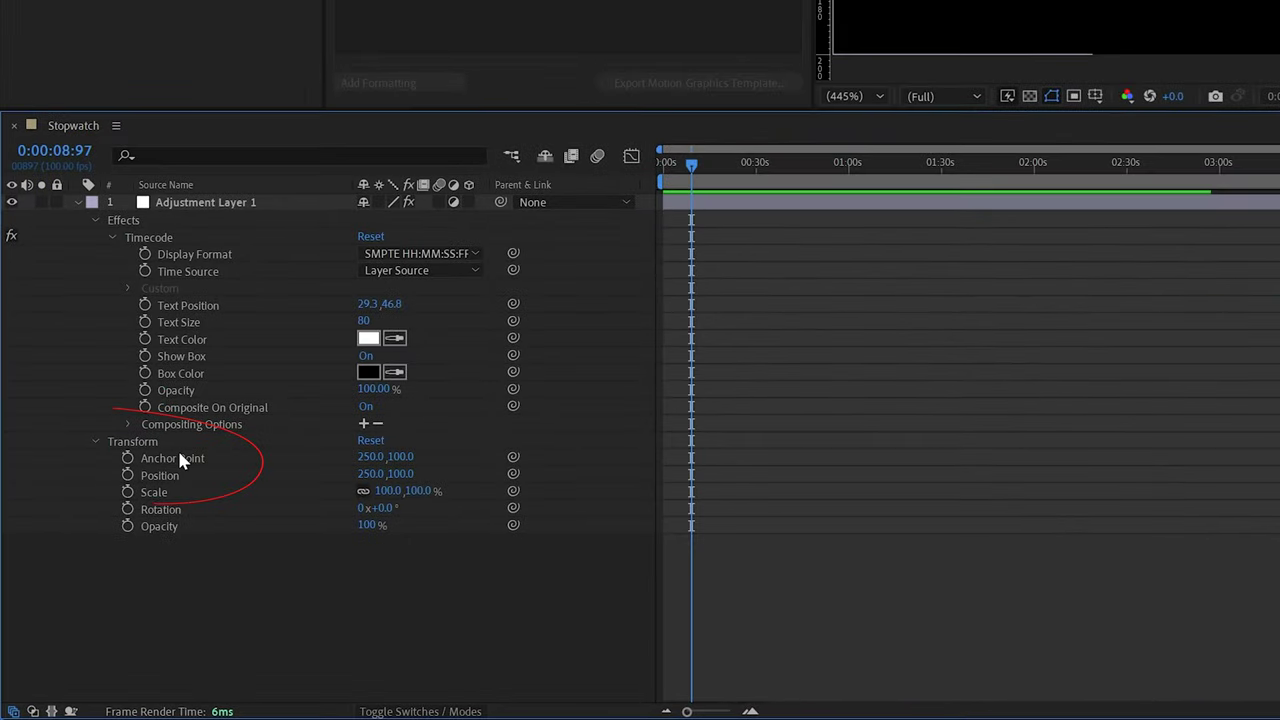
pyautogui.click(92, 585)
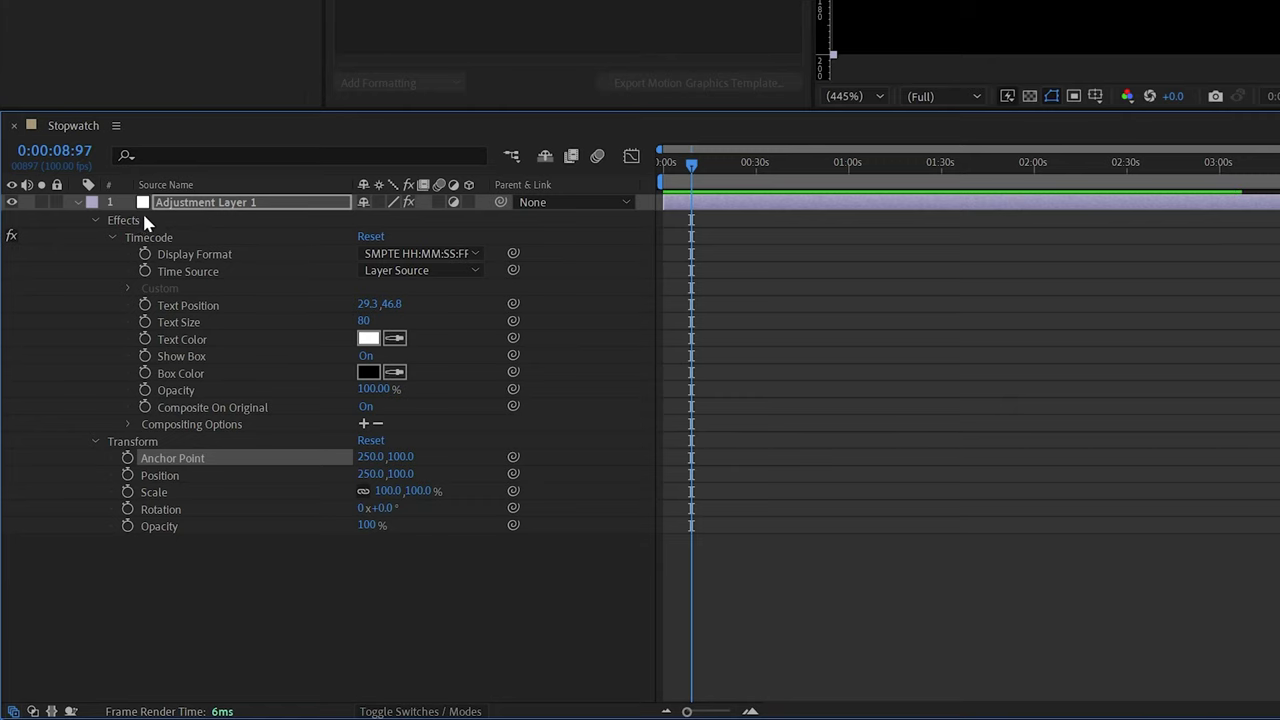
pyautogui.click(91, 222)
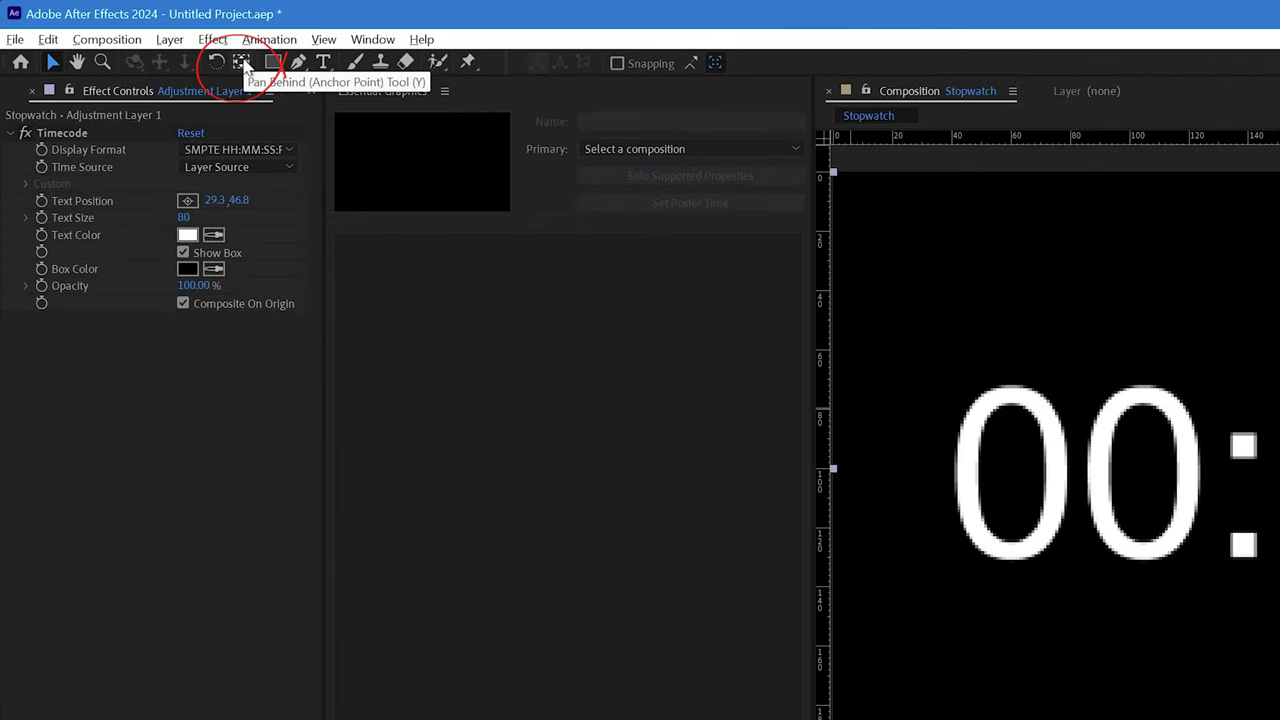
pyautogui.click(243, 63)
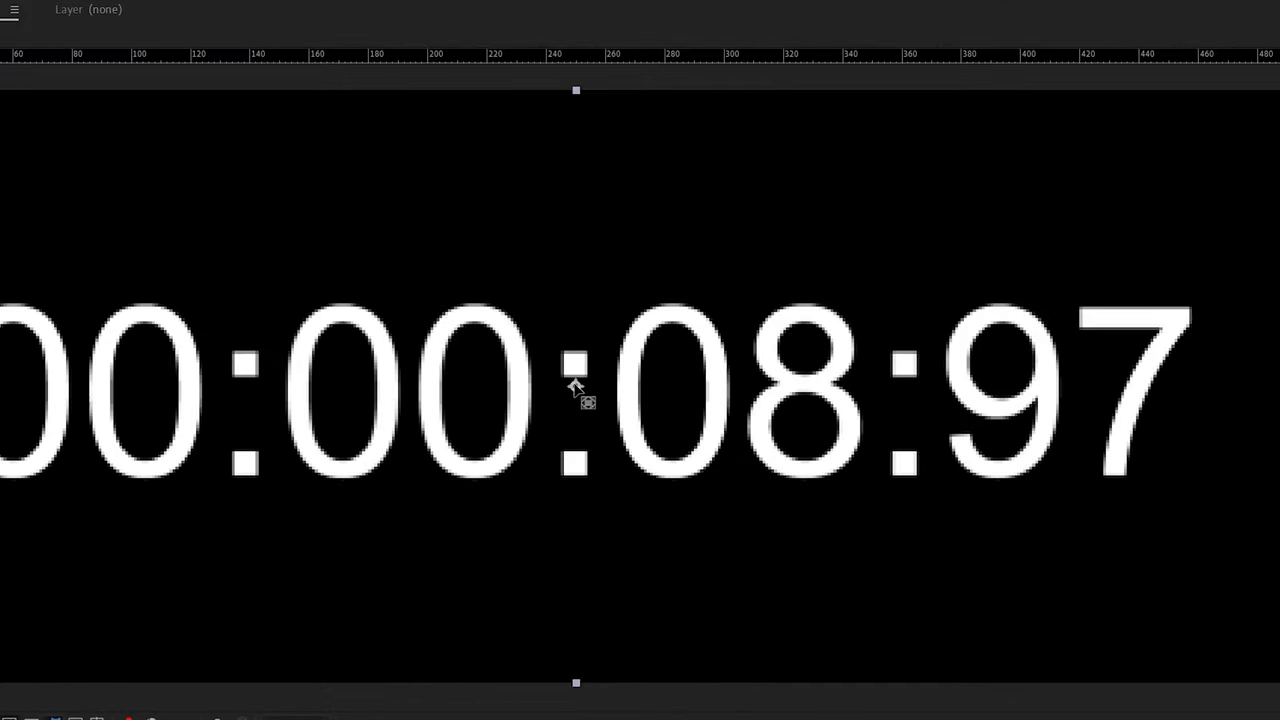
pyautogui.moveTo(575, 388); pyautogui.dragTo(1210, 420)
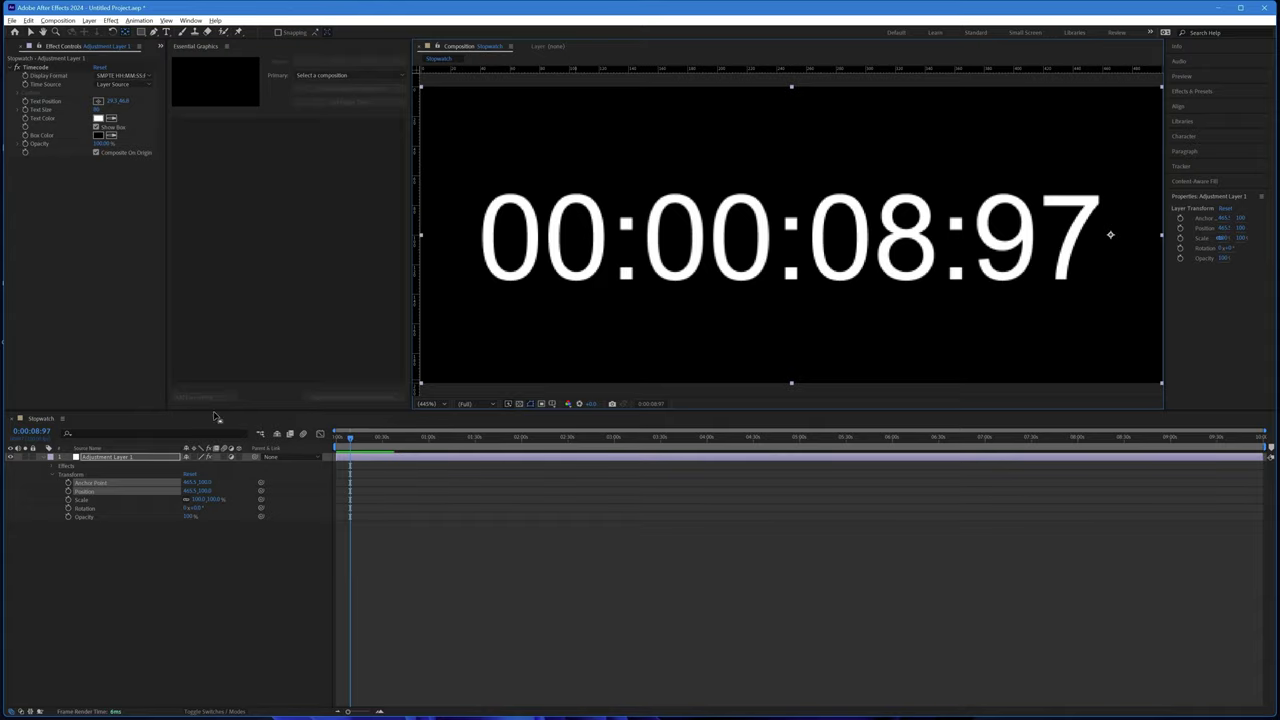
# Open the Stopwatch composition in Essential Graphics and name the template Stopwatch.
pyautogui.click(57, 20)
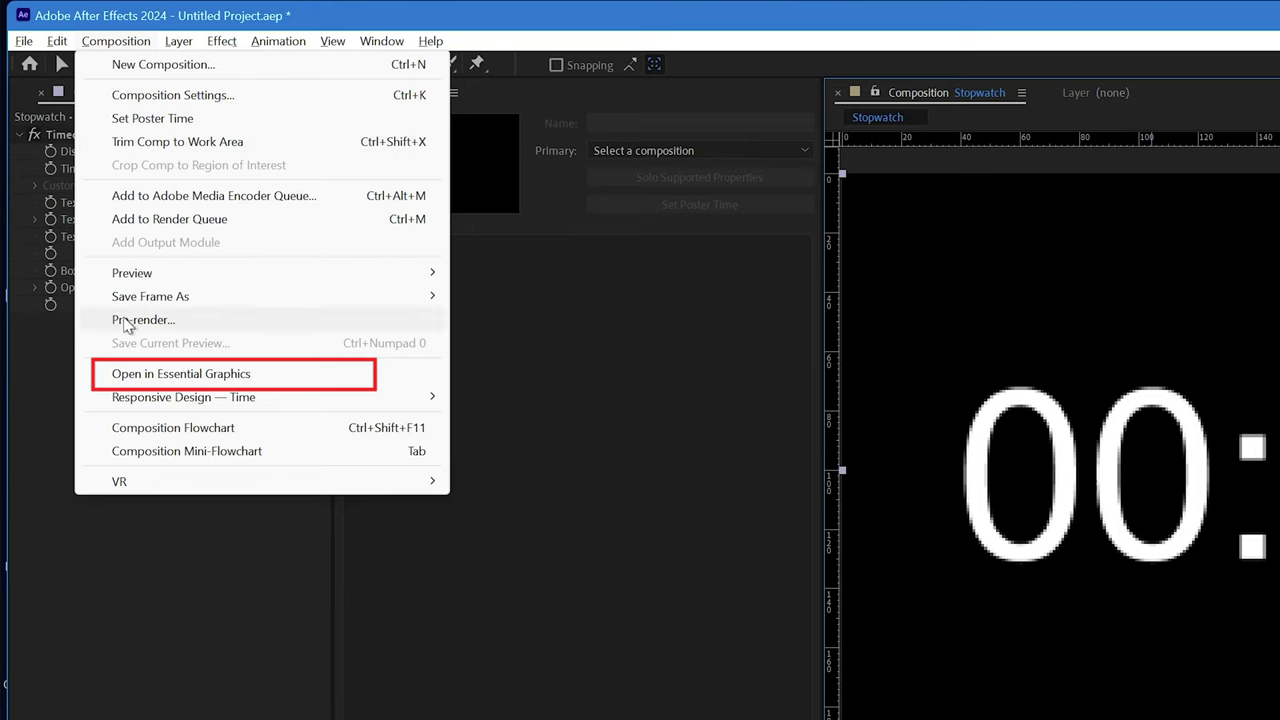
pyautogui.click(146, 376)
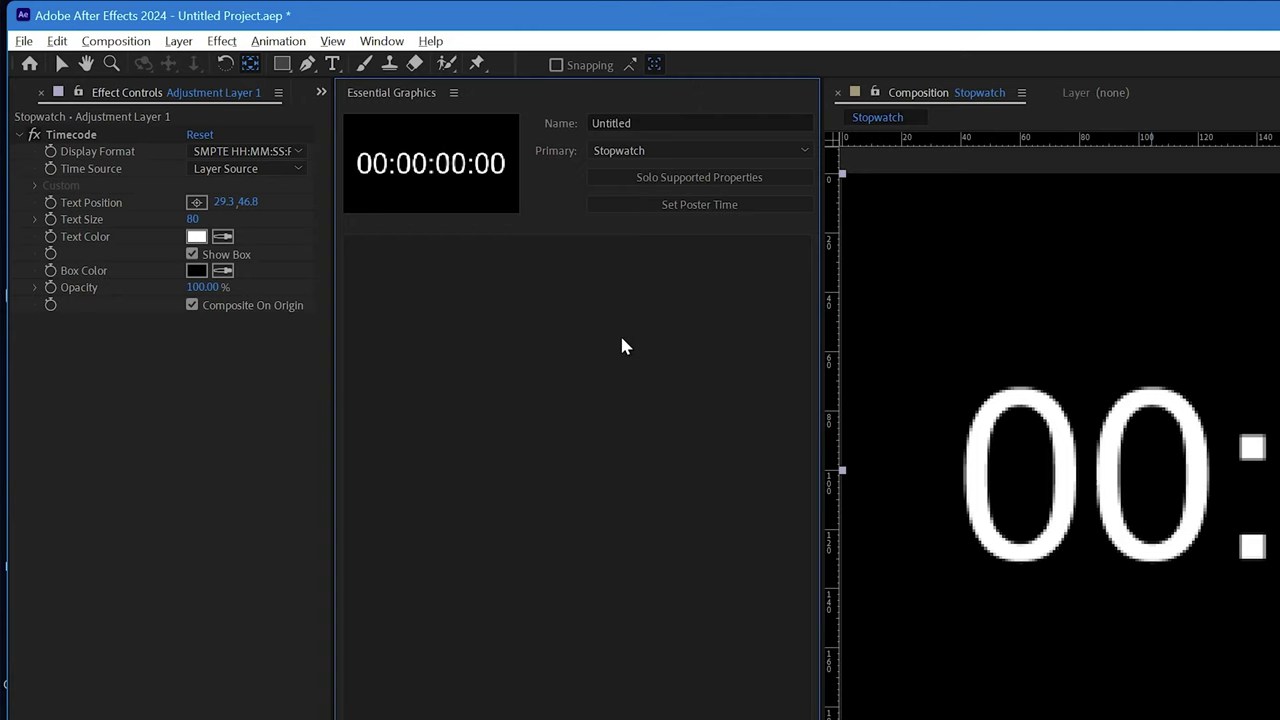
pyautogui.click(626, 122)
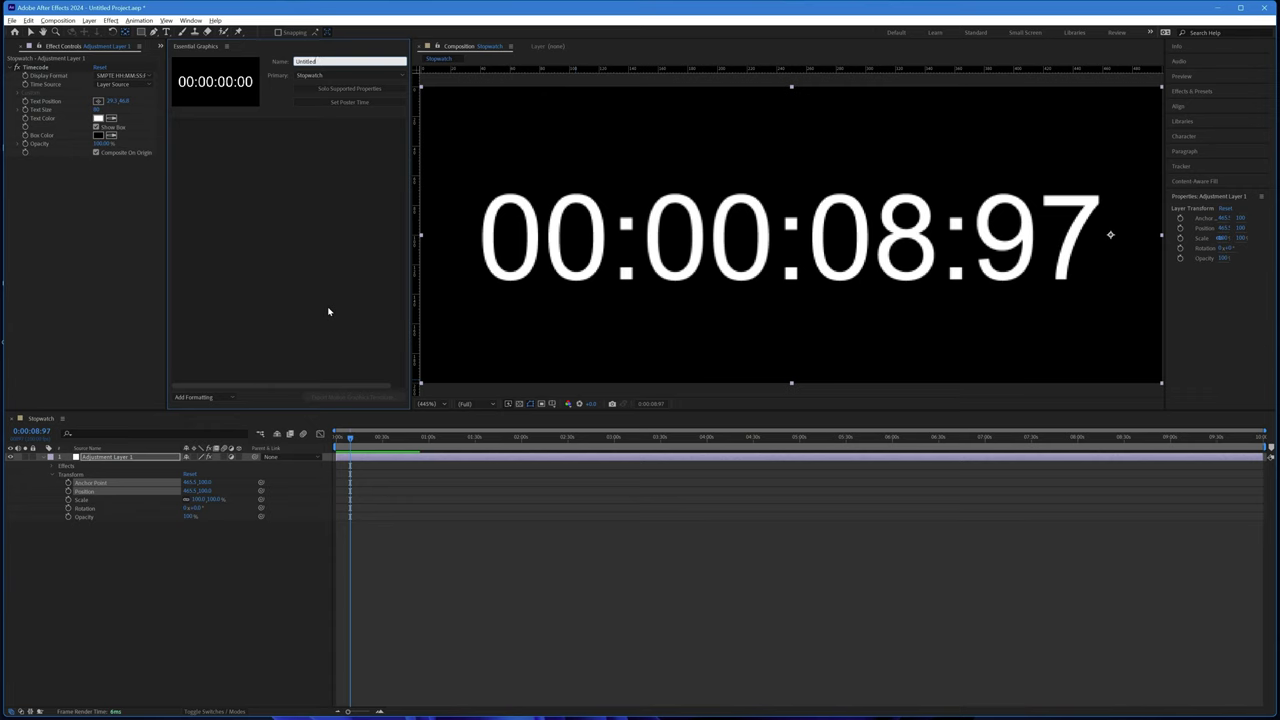
pyautogui.hotkey('ctrl', 'a')
pyautogui.write('S')
pyautogui.press('Return')
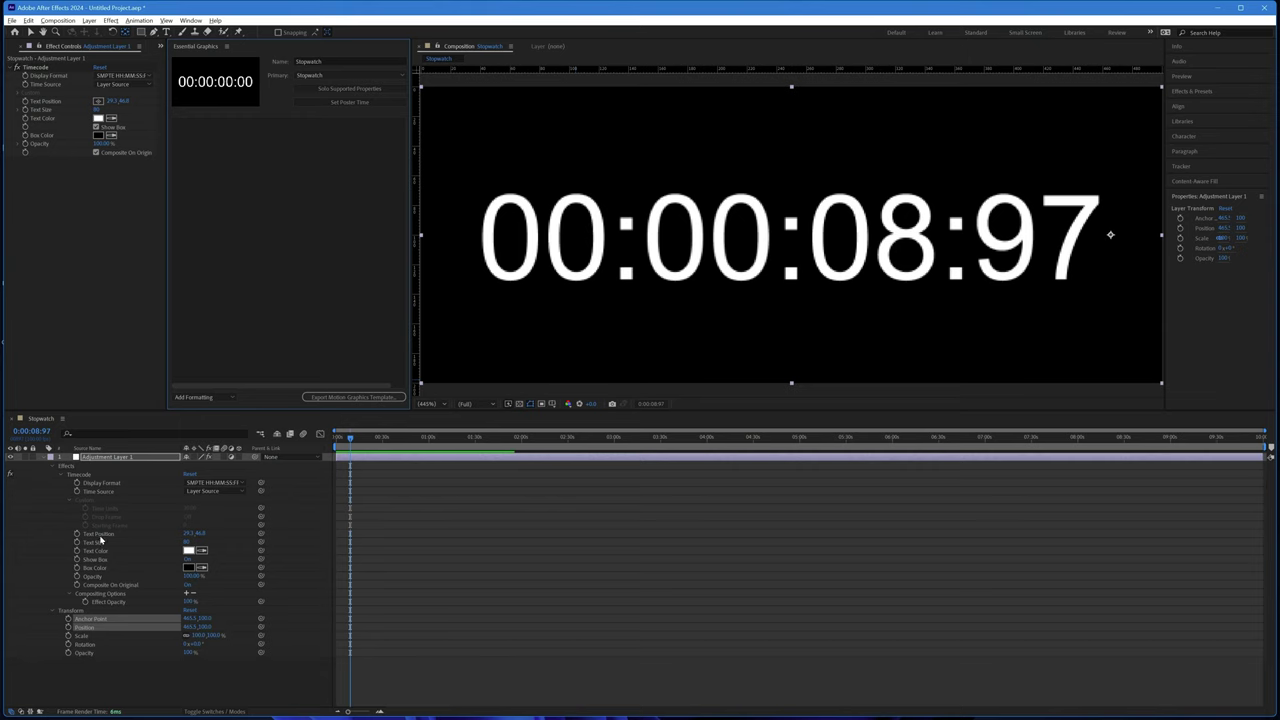
# Add the Timecode effect's Text Color property to the template's editable controls in Essential Graphics.
pyautogui.moveTo(102, 550); pyautogui.dragTo(230, 252)
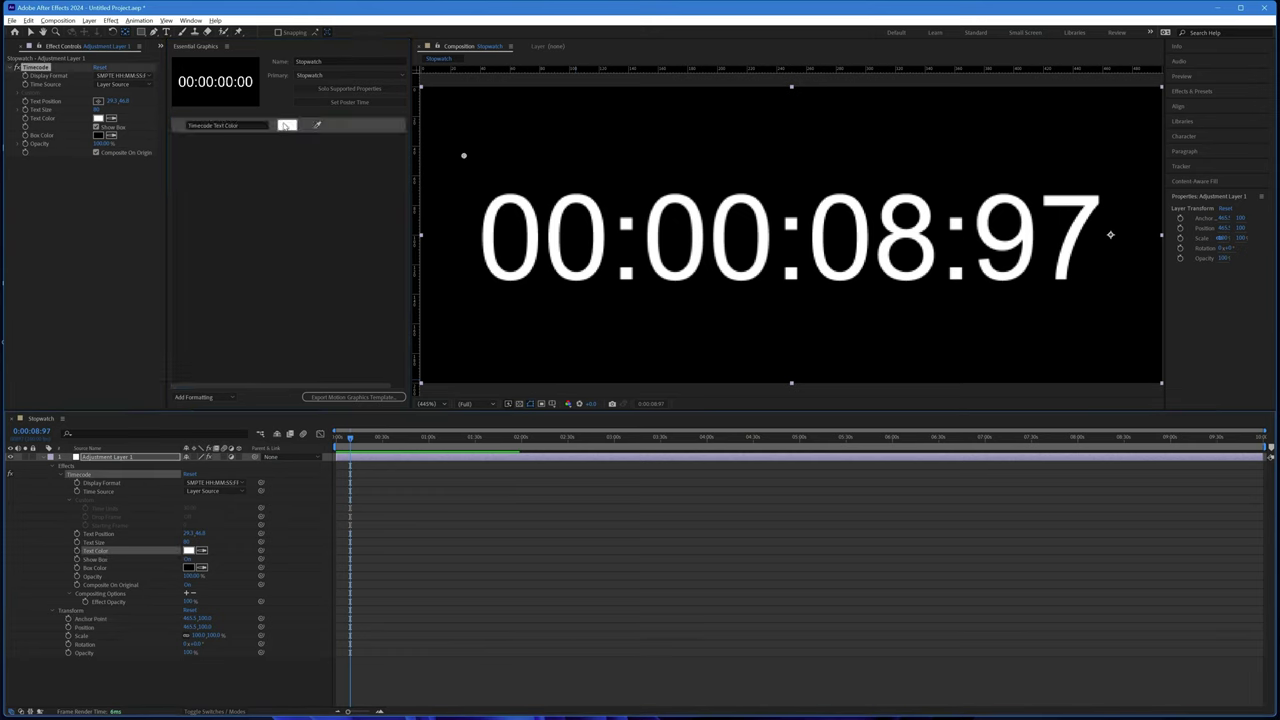
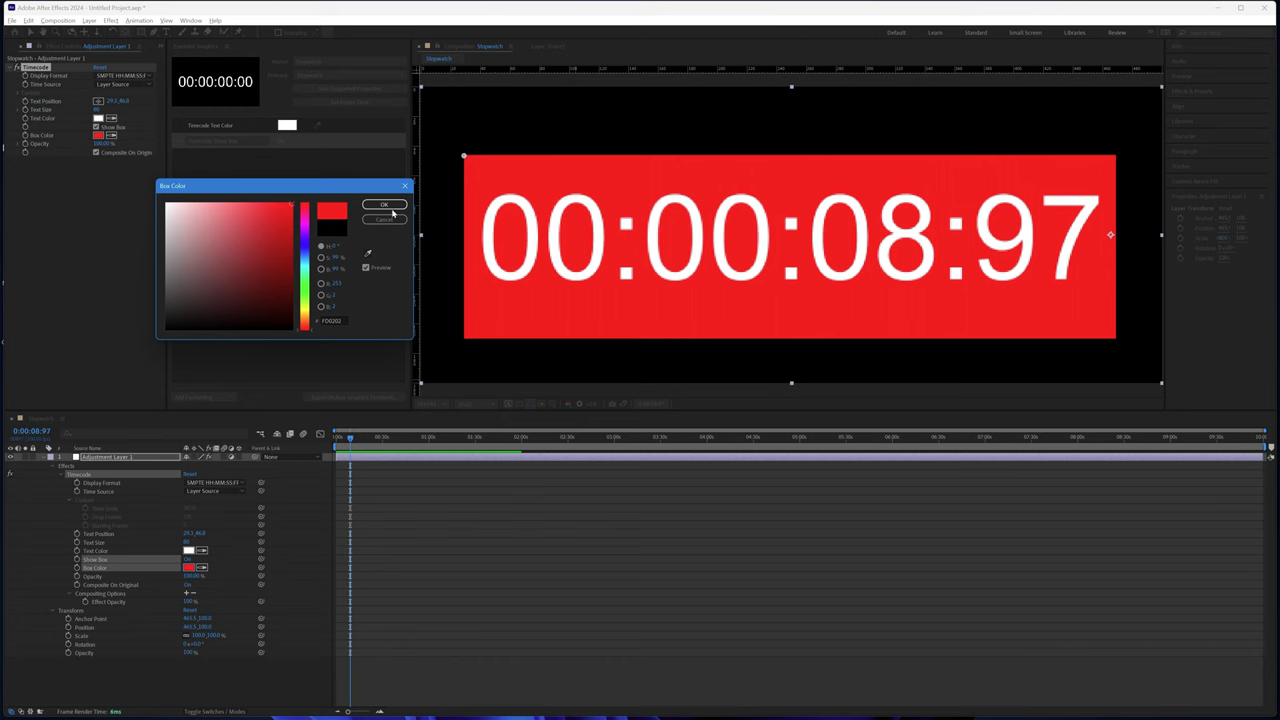
# Apply the red FD0202 box color and toggle the Timecode effect's Show Box option off and back on.
pyautogui.click(384, 204)
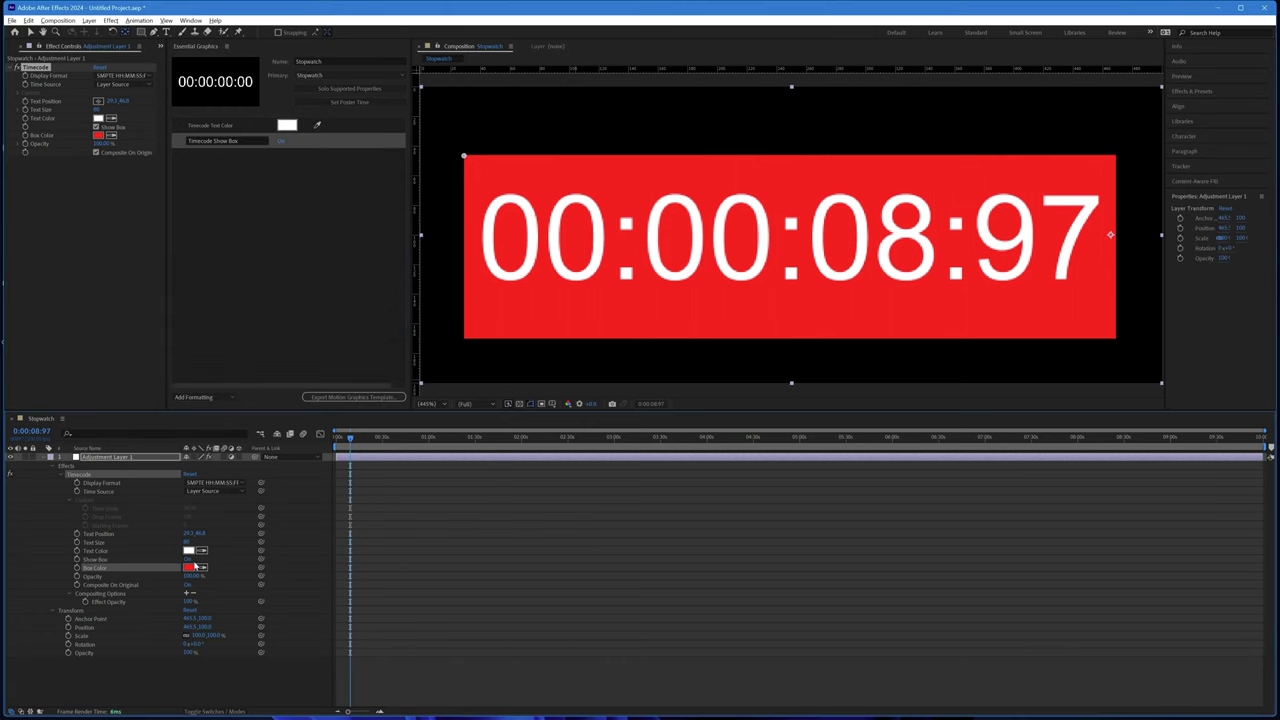
pyautogui.click(188, 560)
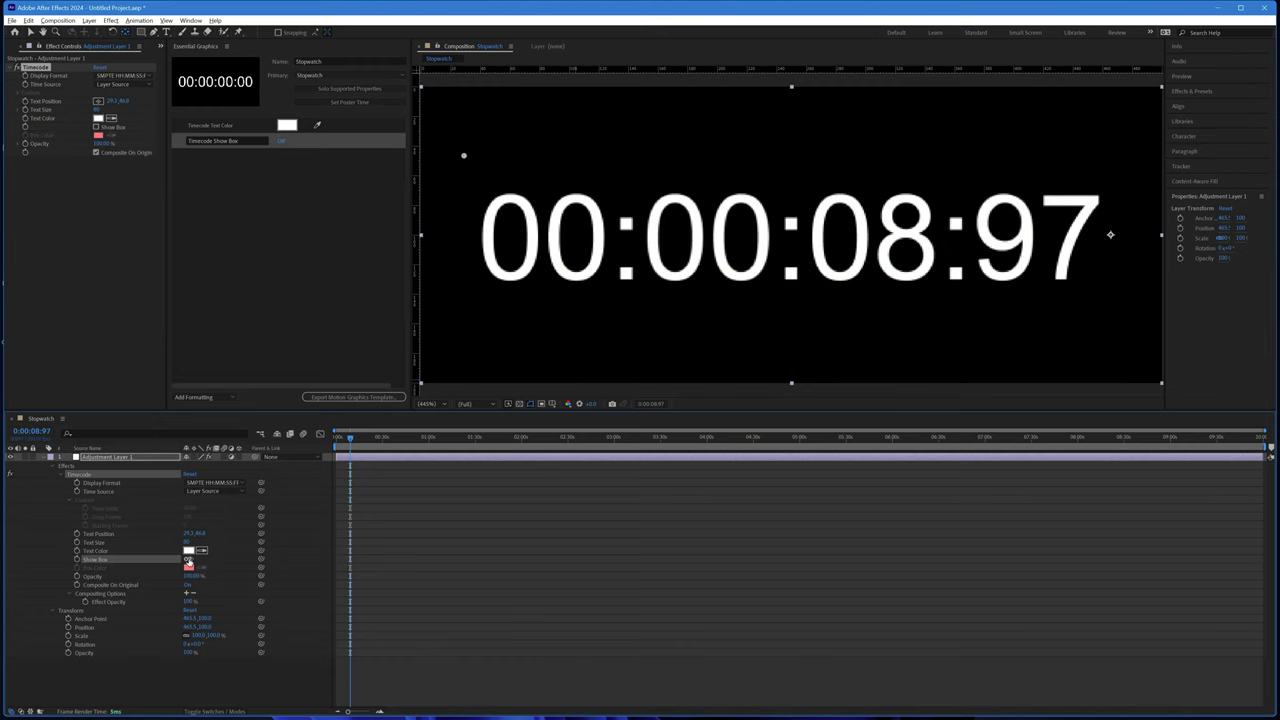
pyautogui.click(188, 560)
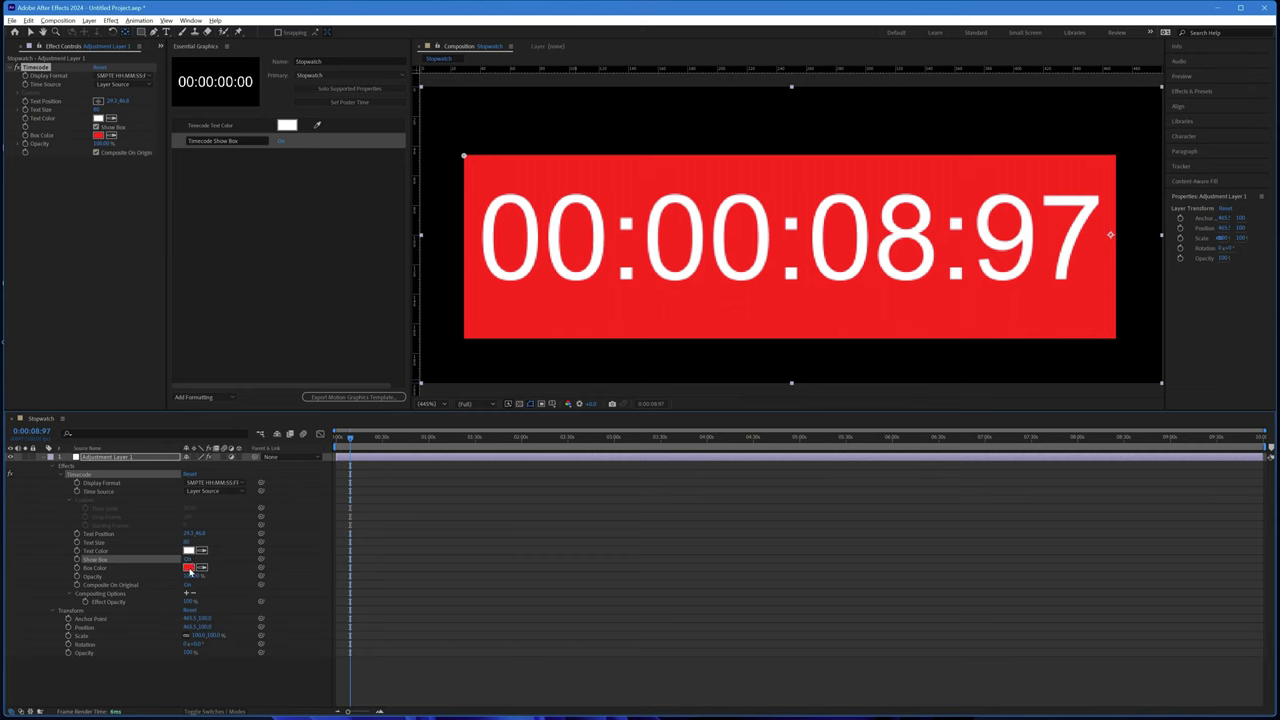
# Set the Timecode effect's box color to black (000000) by reducing its brightness to 0%.
pyautogui.click(190, 568)
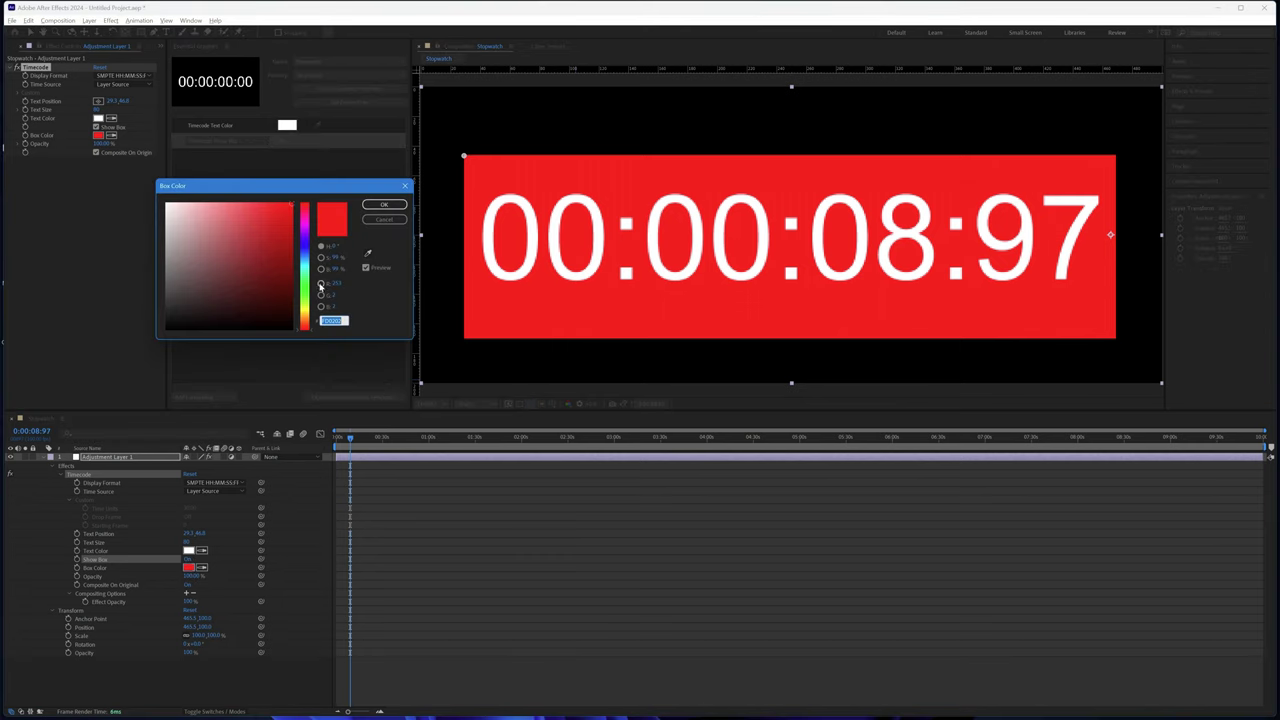
pyautogui.click(321, 270)
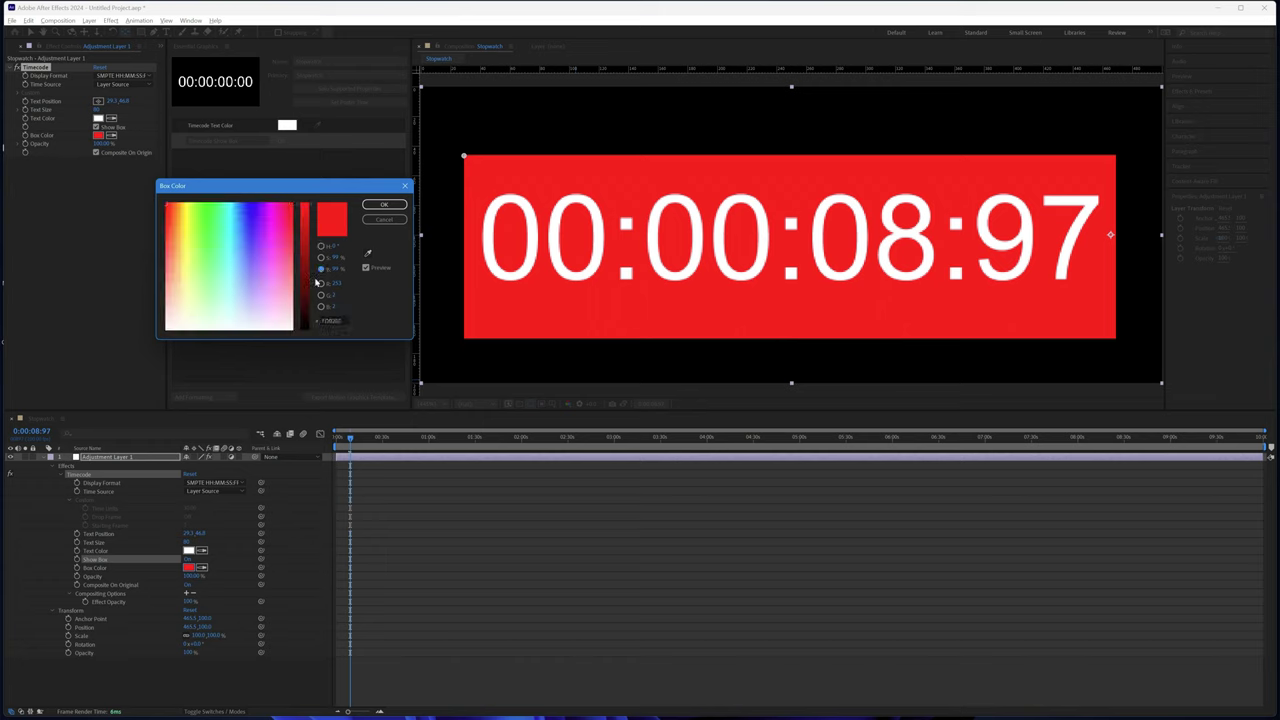
pyautogui.moveTo(309, 209); pyautogui.dragTo(303, 346)
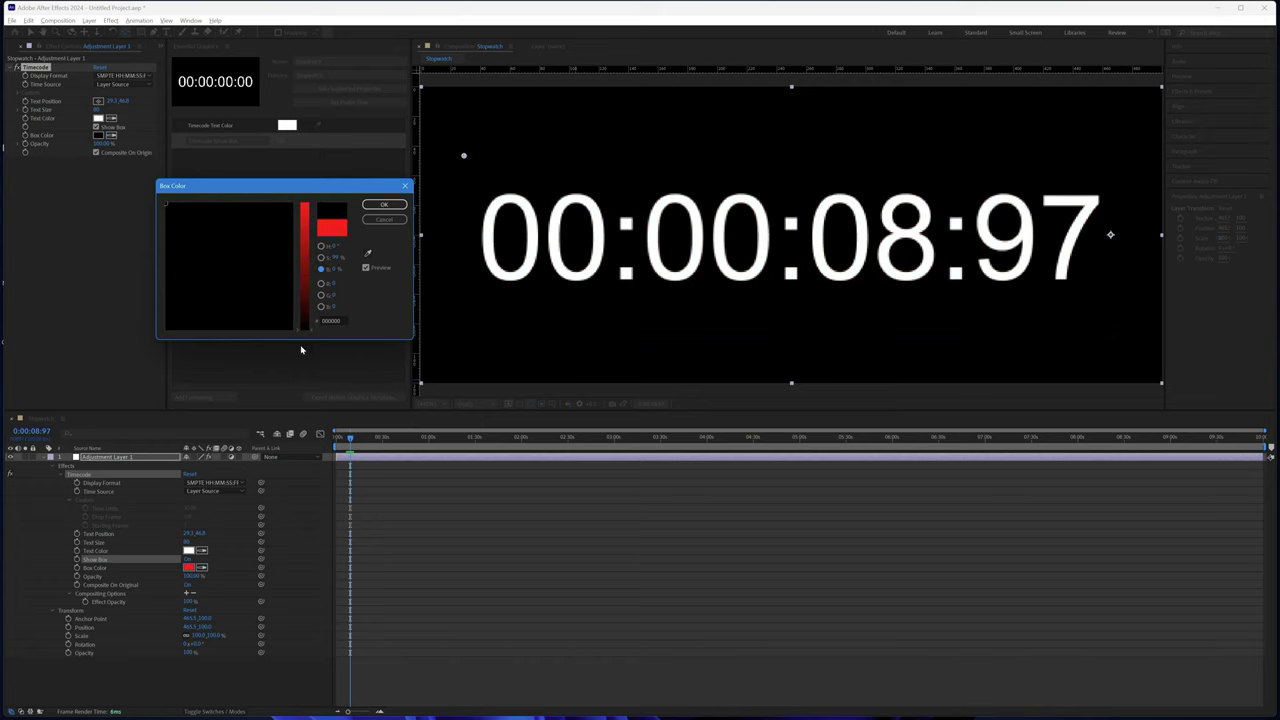
pyautogui.click(384, 204)
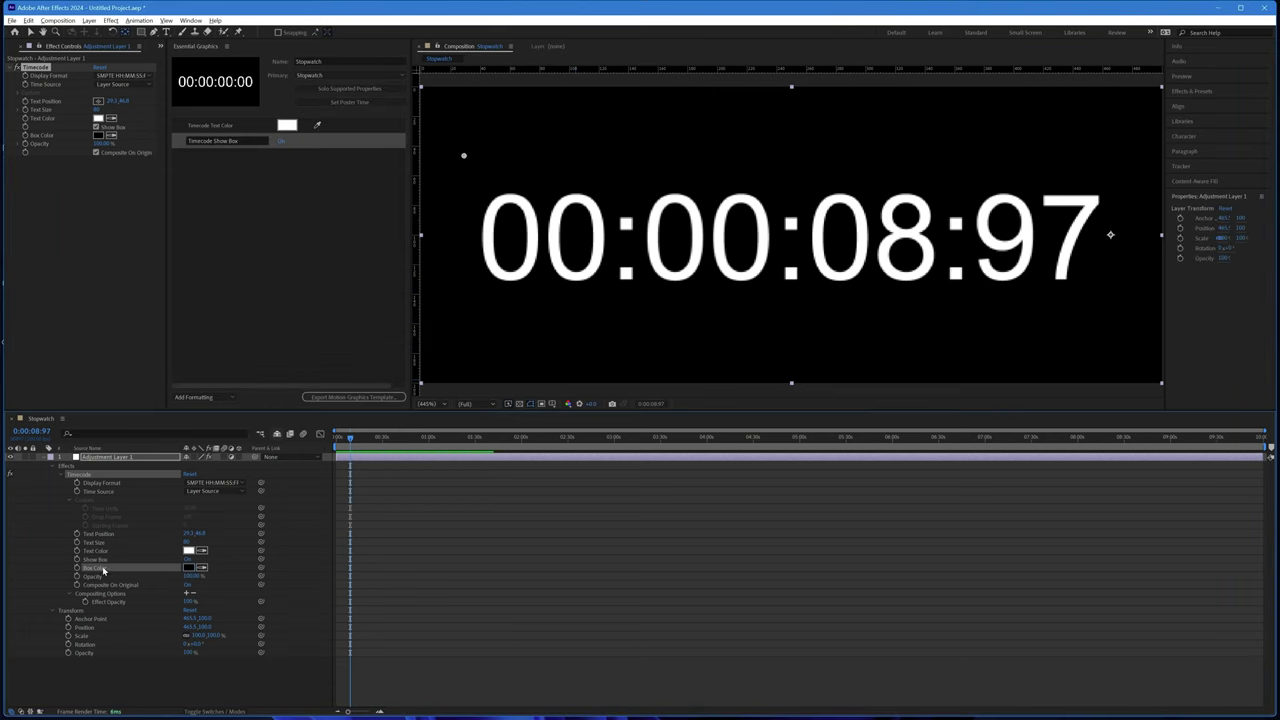
# Add the Timecode effect's Box Color and Opacity properties to the template's editable controls.
pyautogui.moveTo(105, 570); pyautogui.dragTo(249, 207)
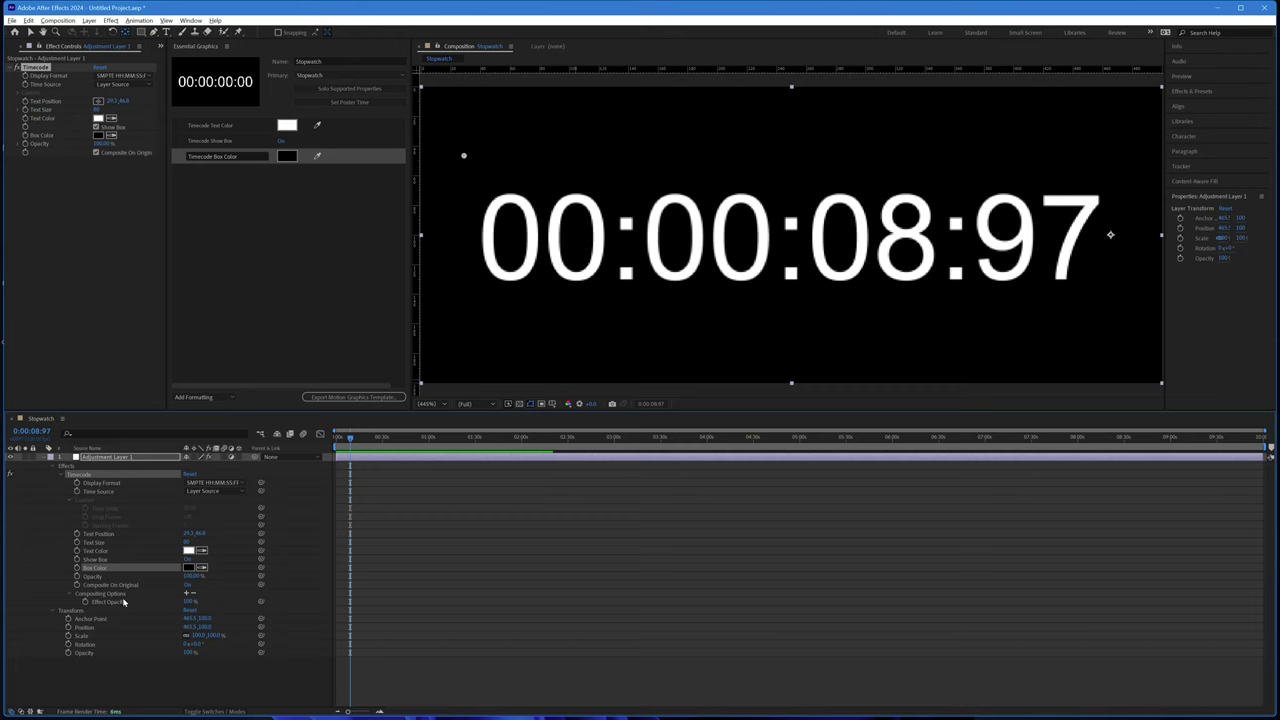
pyautogui.moveTo(95, 577); pyautogui.dragTo(223, 272)
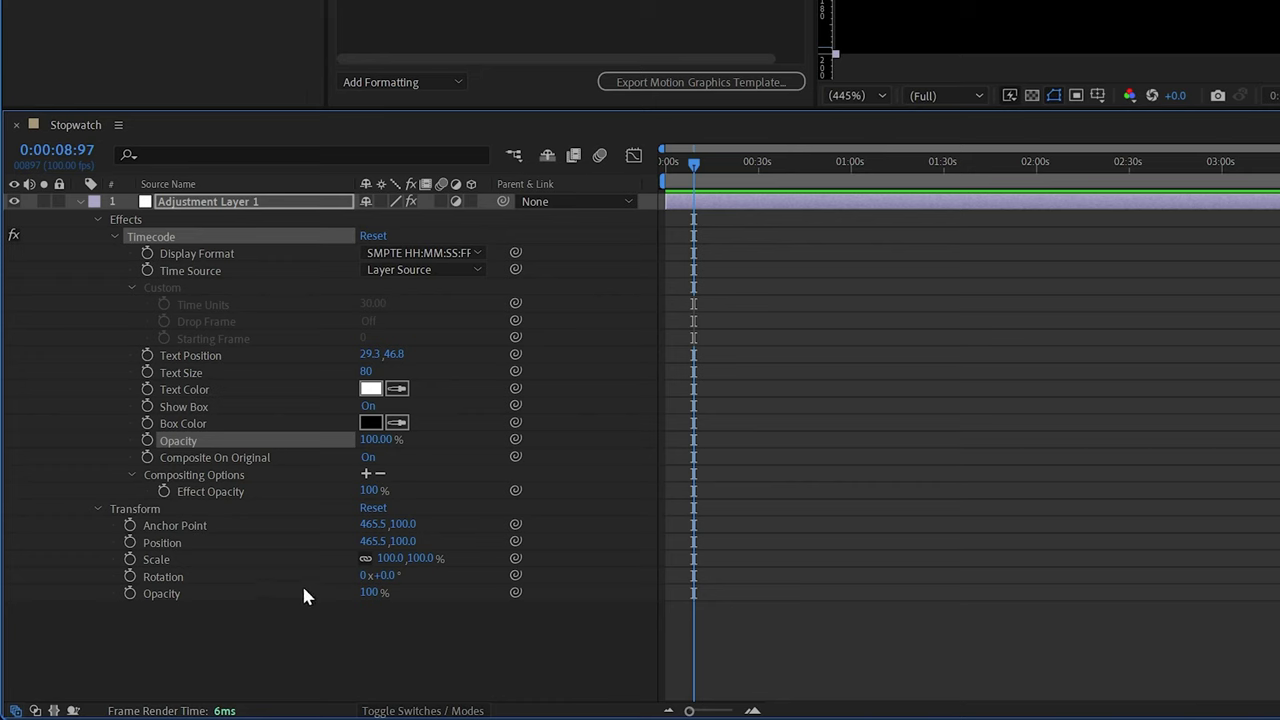
# Unlink the adjustment layer's Scale dimensions and add Scale to the template's editable controls.
pyautogui.click(366, 559)
pyautogui.click(170, 560)
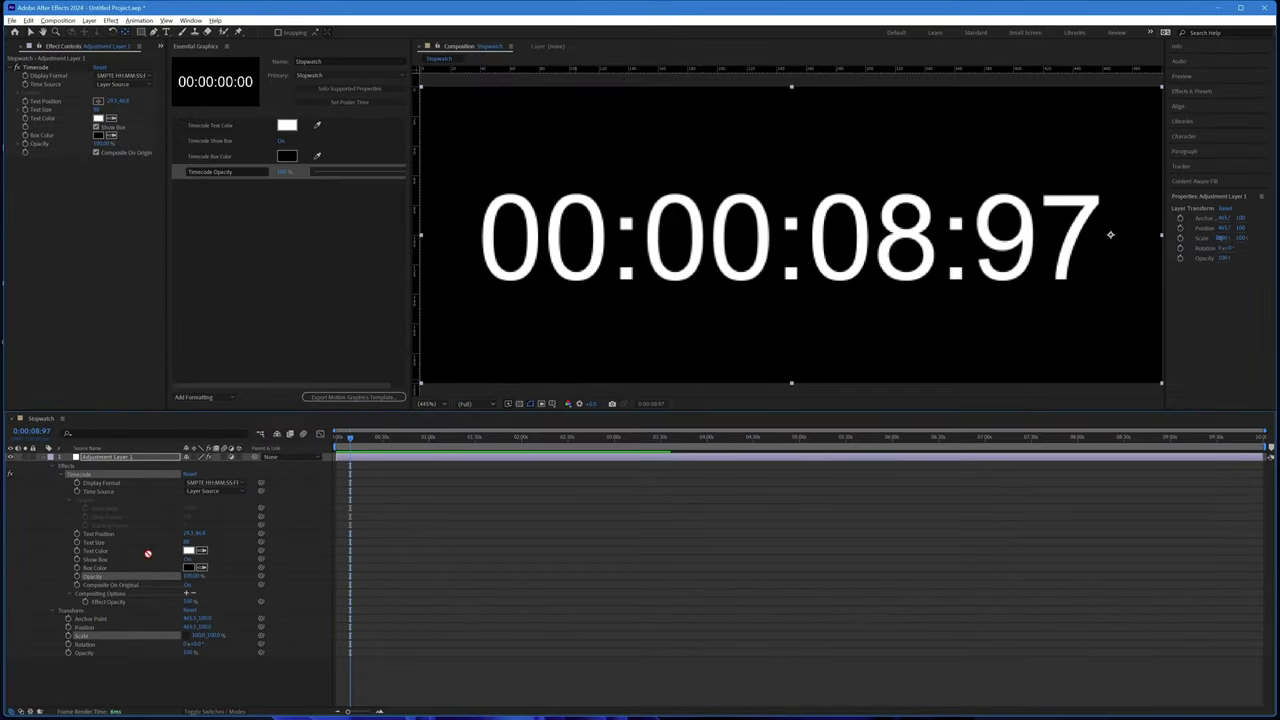
pyautogui.moveTo(148, 553); pyautogui.dragTo(265, 265)
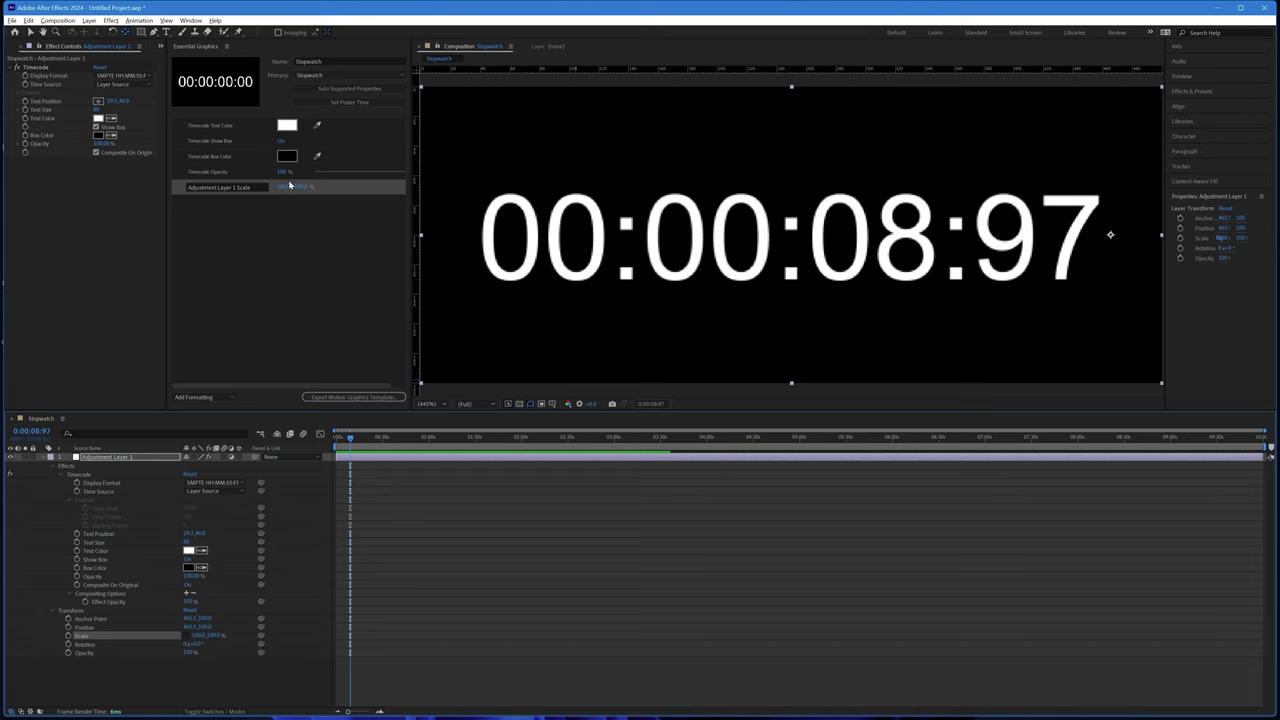
pyautogui.click(288, 292)
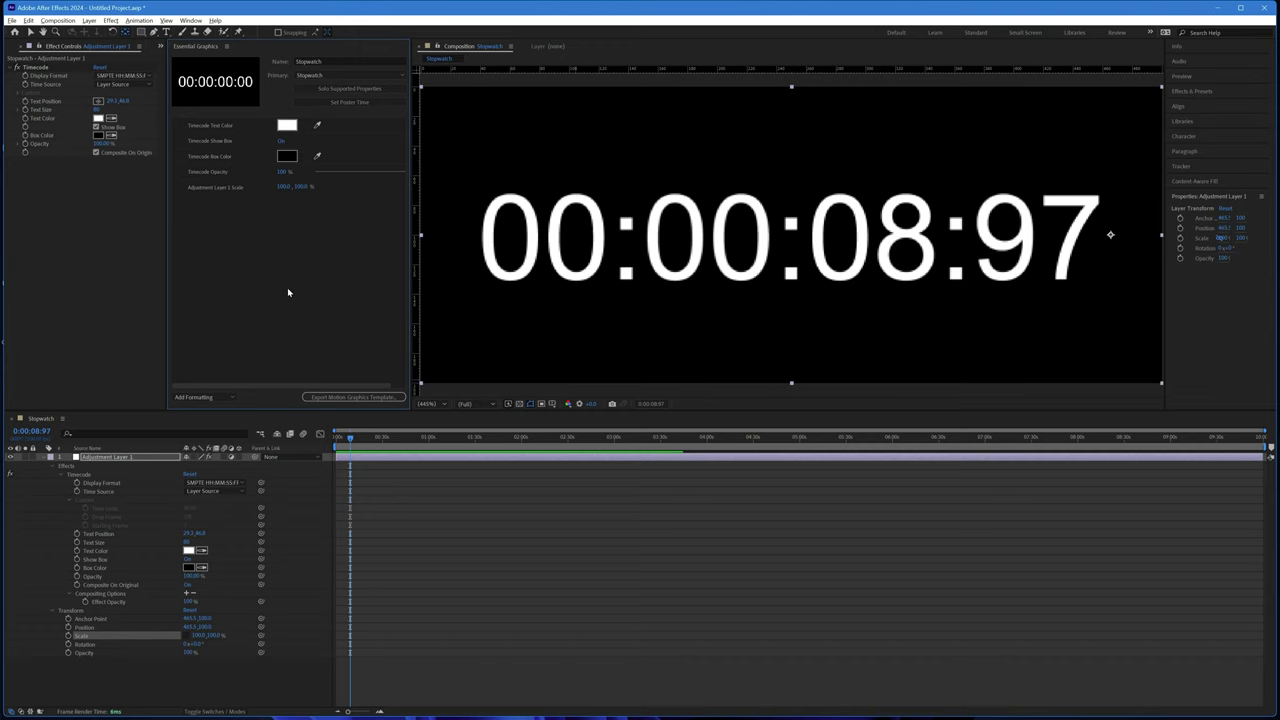
# Start exporting the motion graphics template and save the project as Stopwatch in the Motion Graphics folder.
pyautogui.click(340, 398)
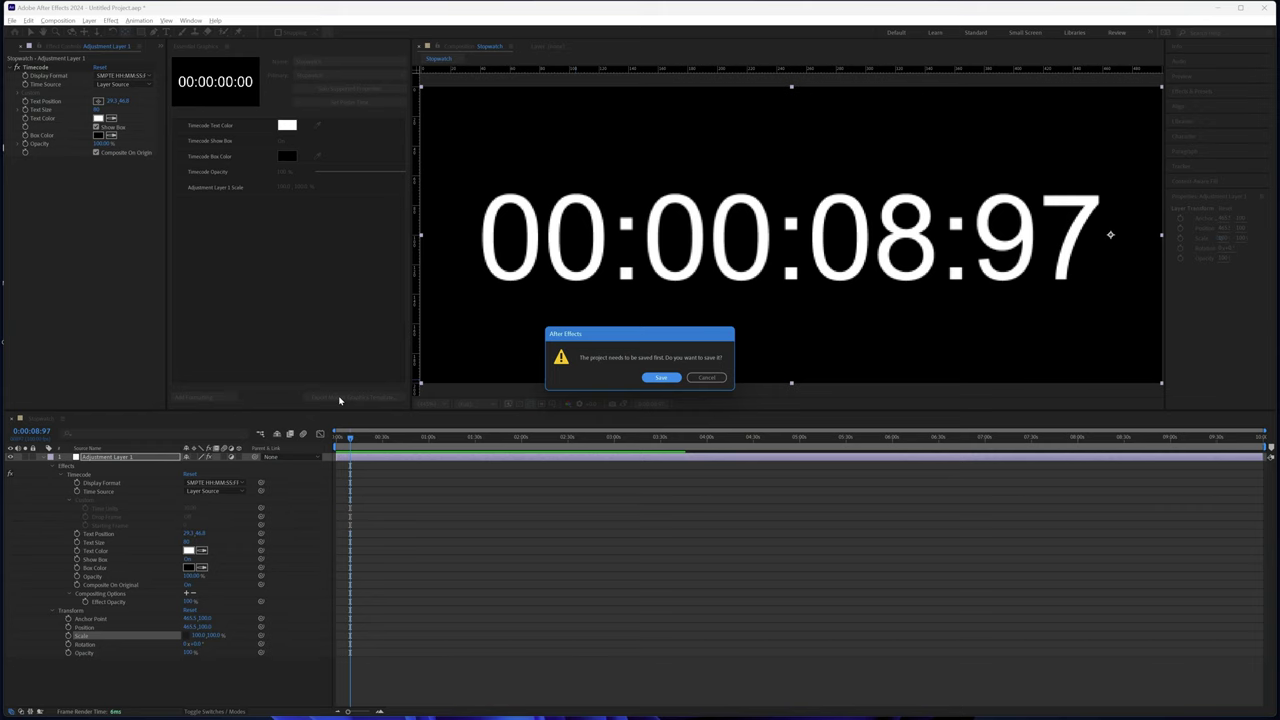
pyautogui.click(661, 379)
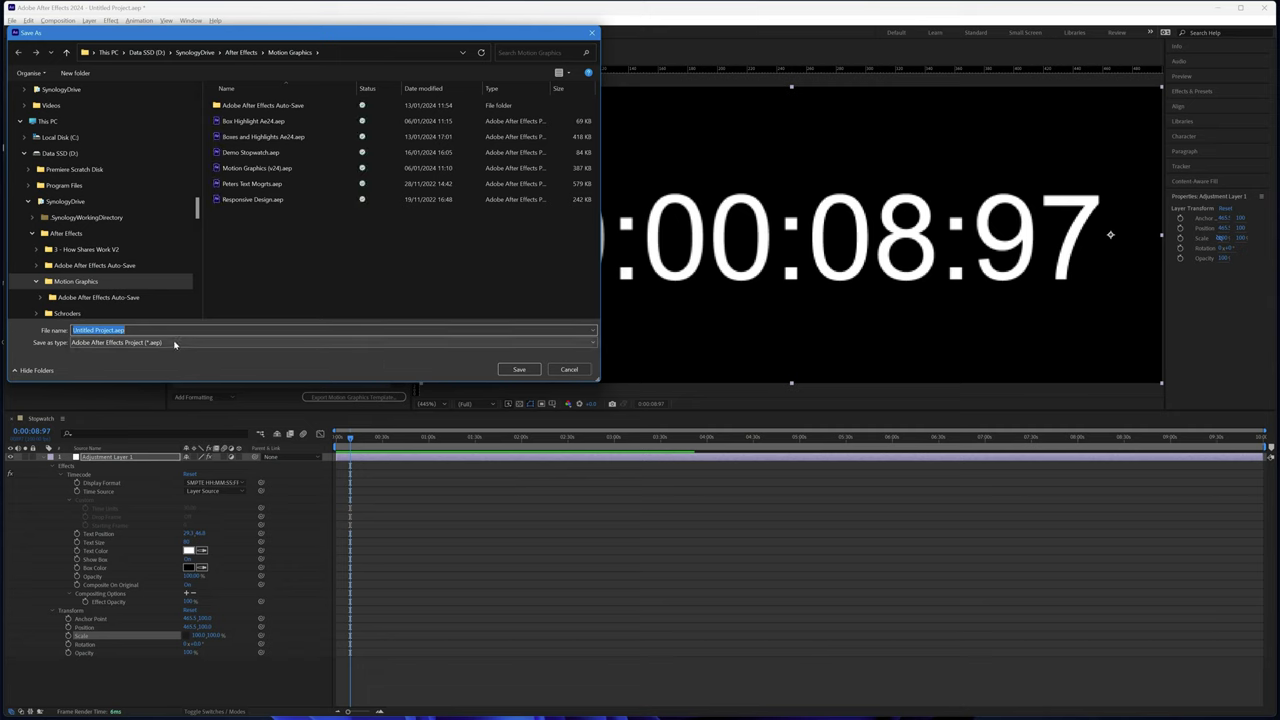
pyautogui.click(163, 331)
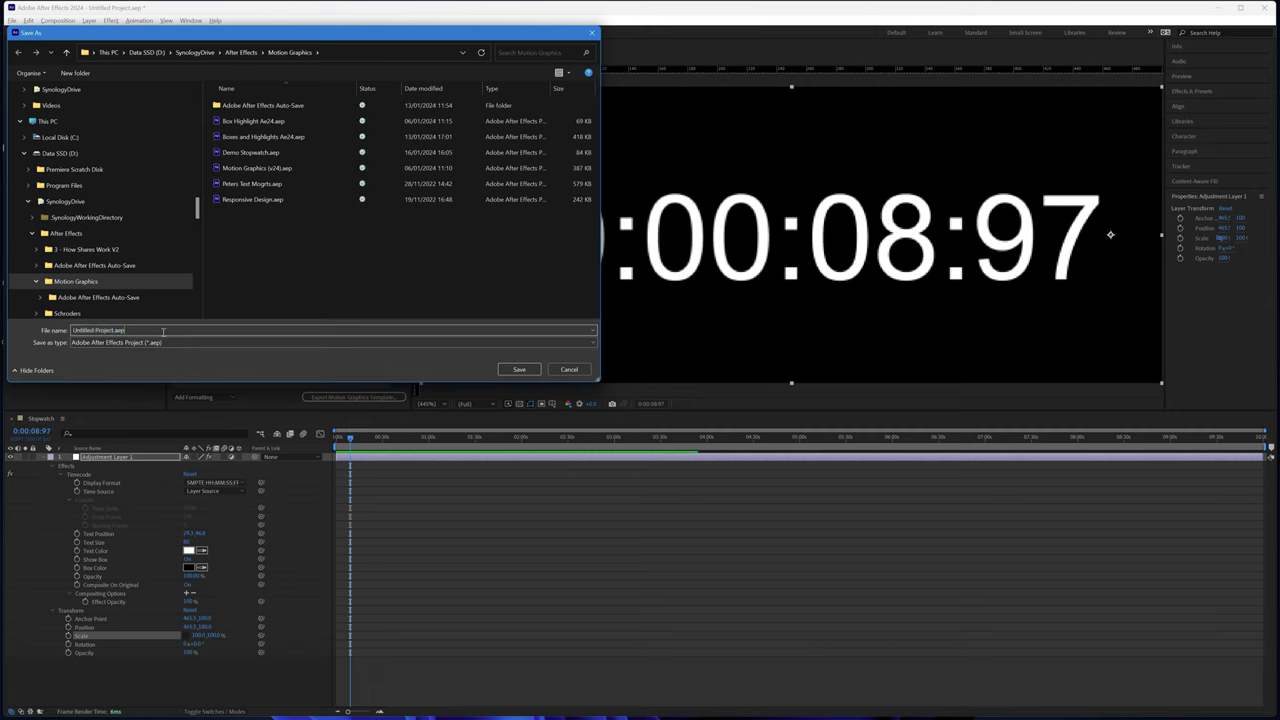
pyautogui.hotkey('ctrl', 'a')
pyautogui.write('Stopwatch')
pyautogui.press('Return')
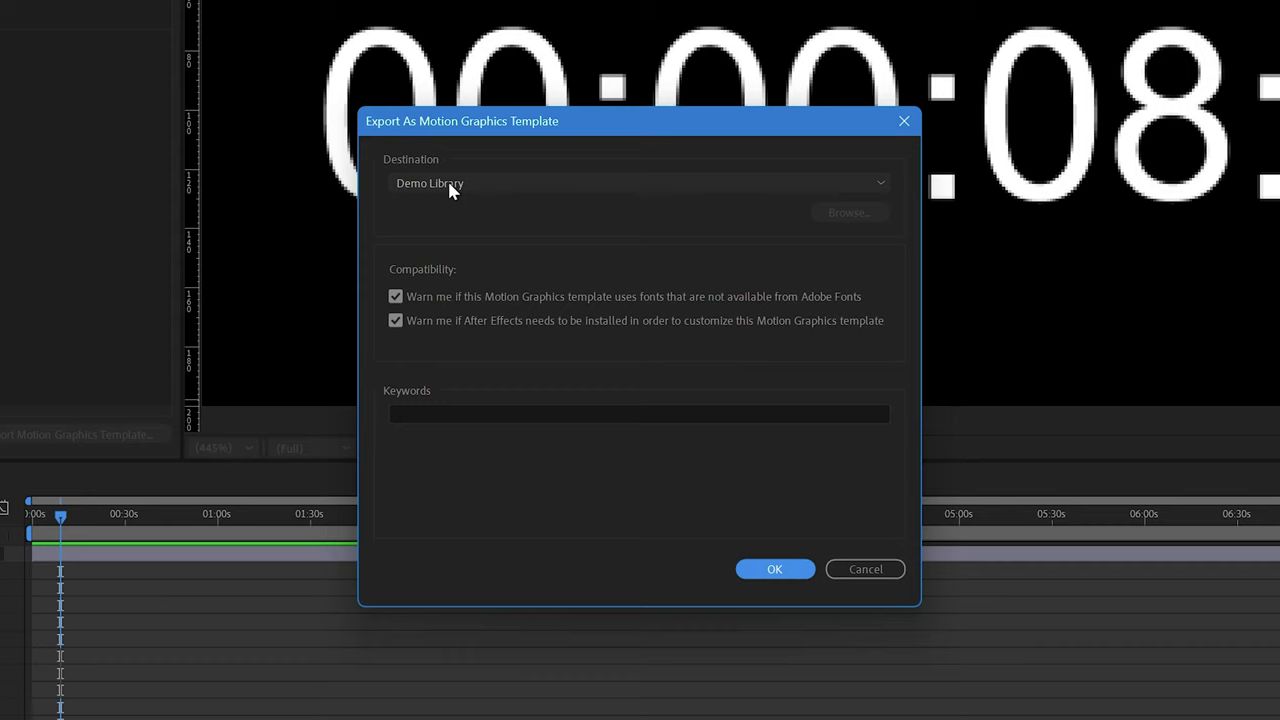
# Export the motion graphics template to Demo Library with both compatibility warnings enabled.
pyautogui.click(447, 183)
pyautogui.click(447, 183)
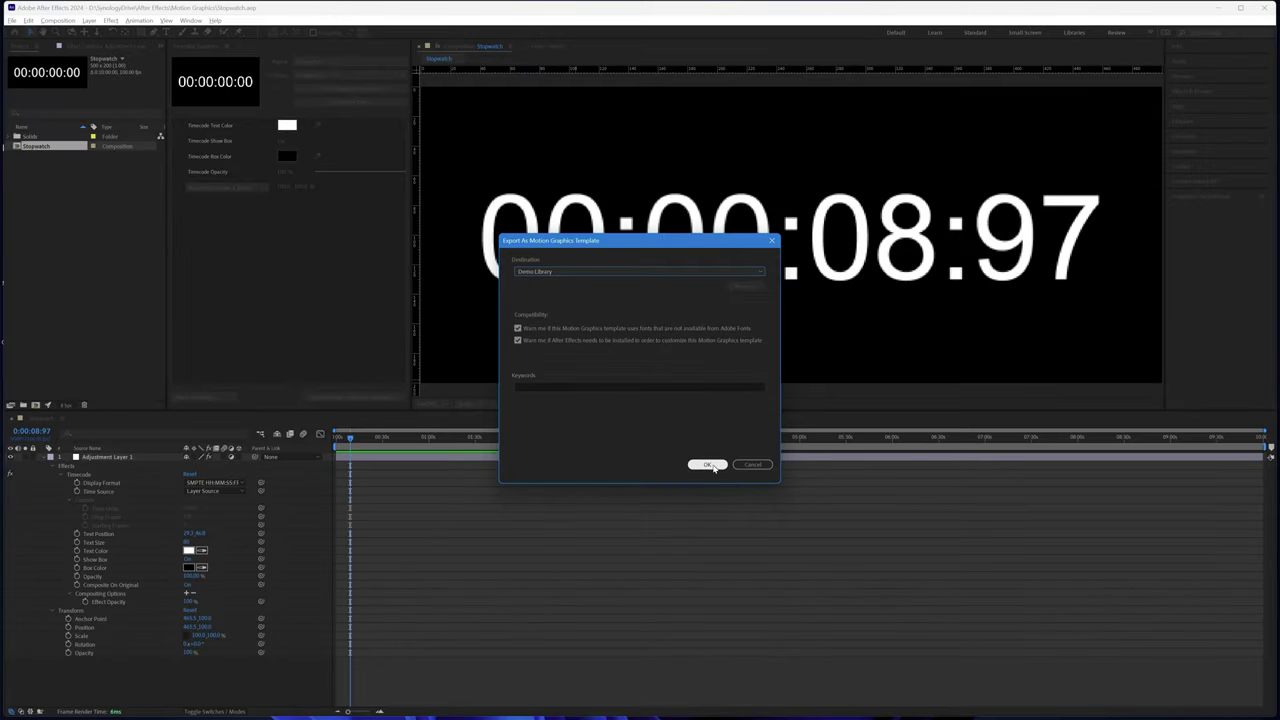
pyautogui.click(711, 466)
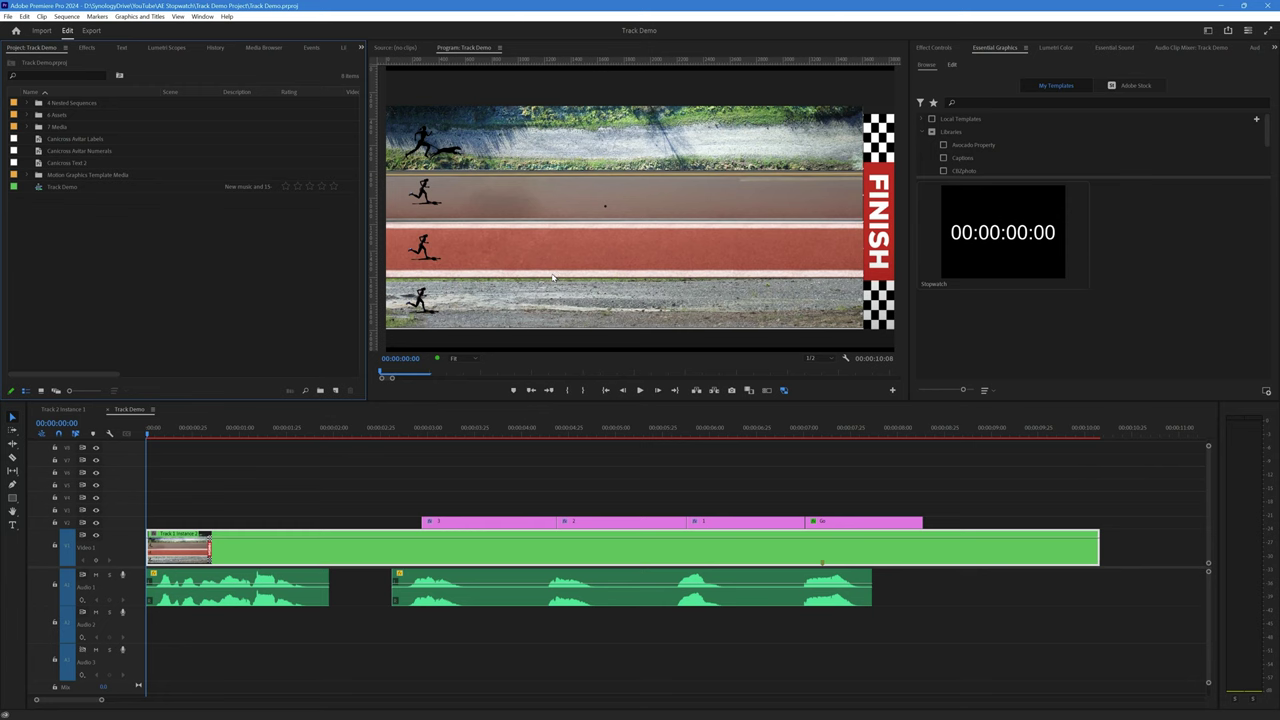
# Switch to Premiere Pro and preview the Track Demo sequence's countdown and running stopwatch.
pyautogui.press('space')
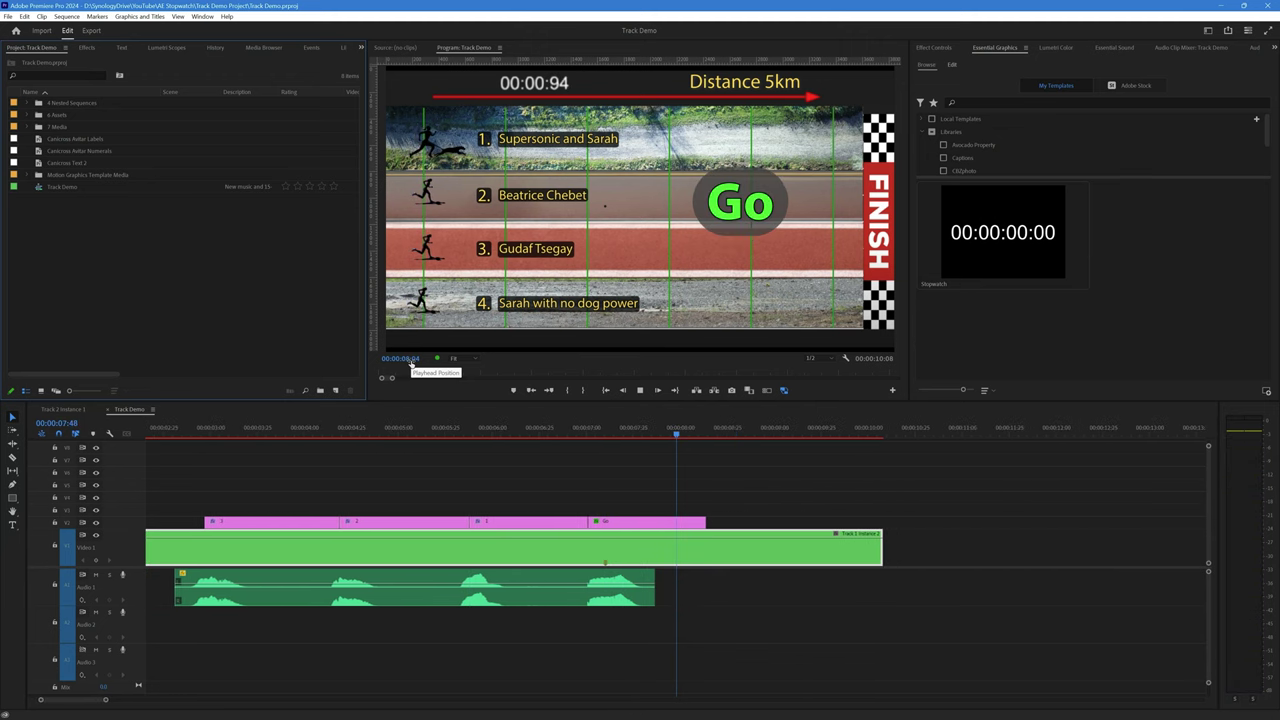
pyautogui.press('space')
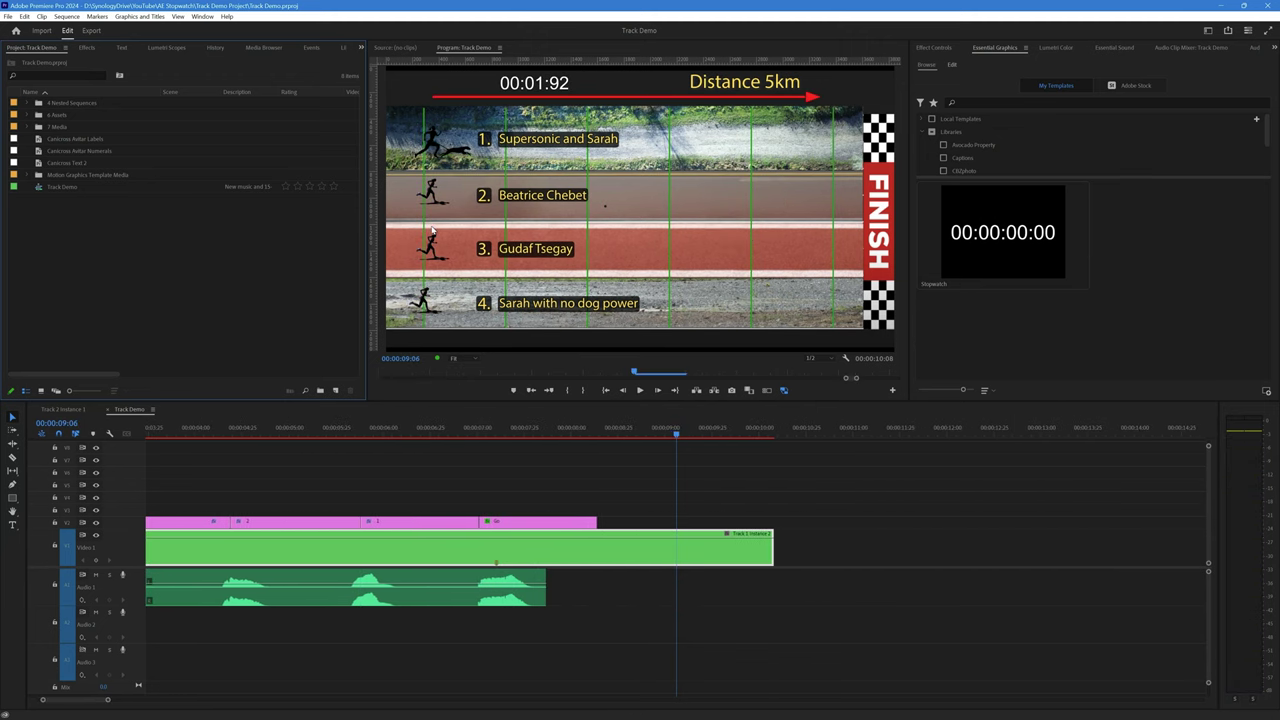
pyautogui.click(675, 435)
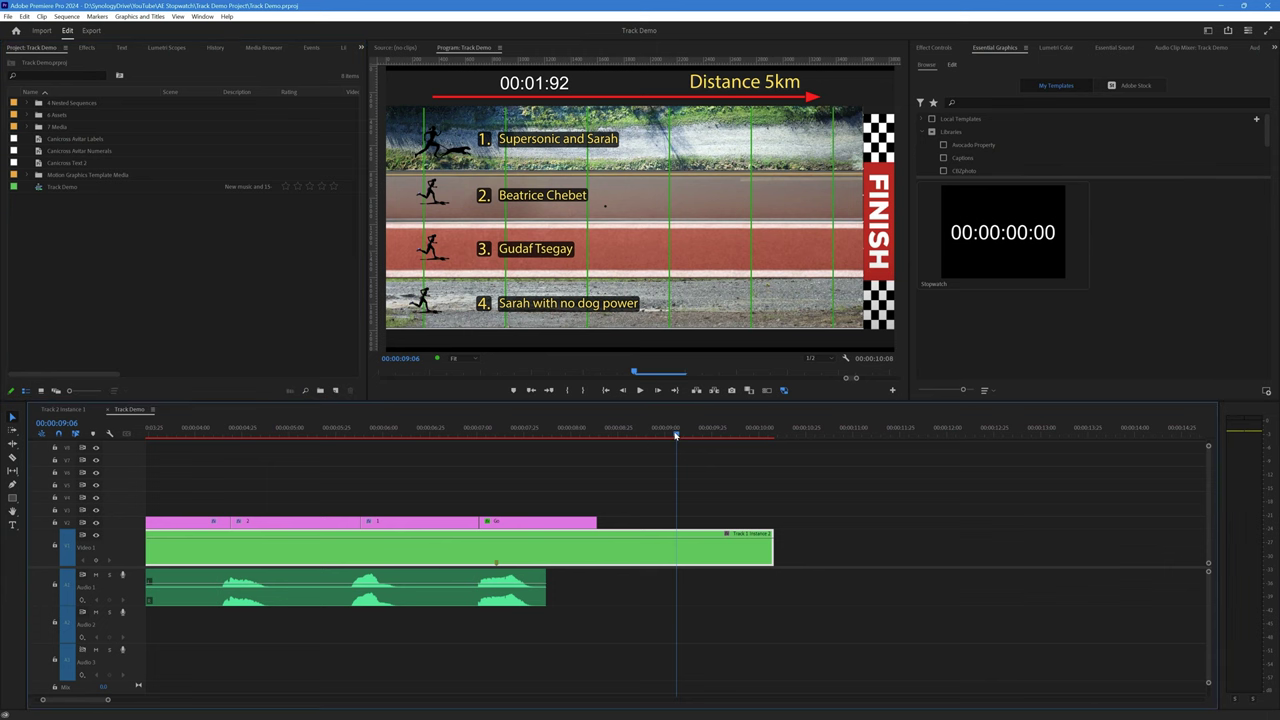
pyautogui.moveTo(675, 435); pyautogui.dragTo(628, 453)
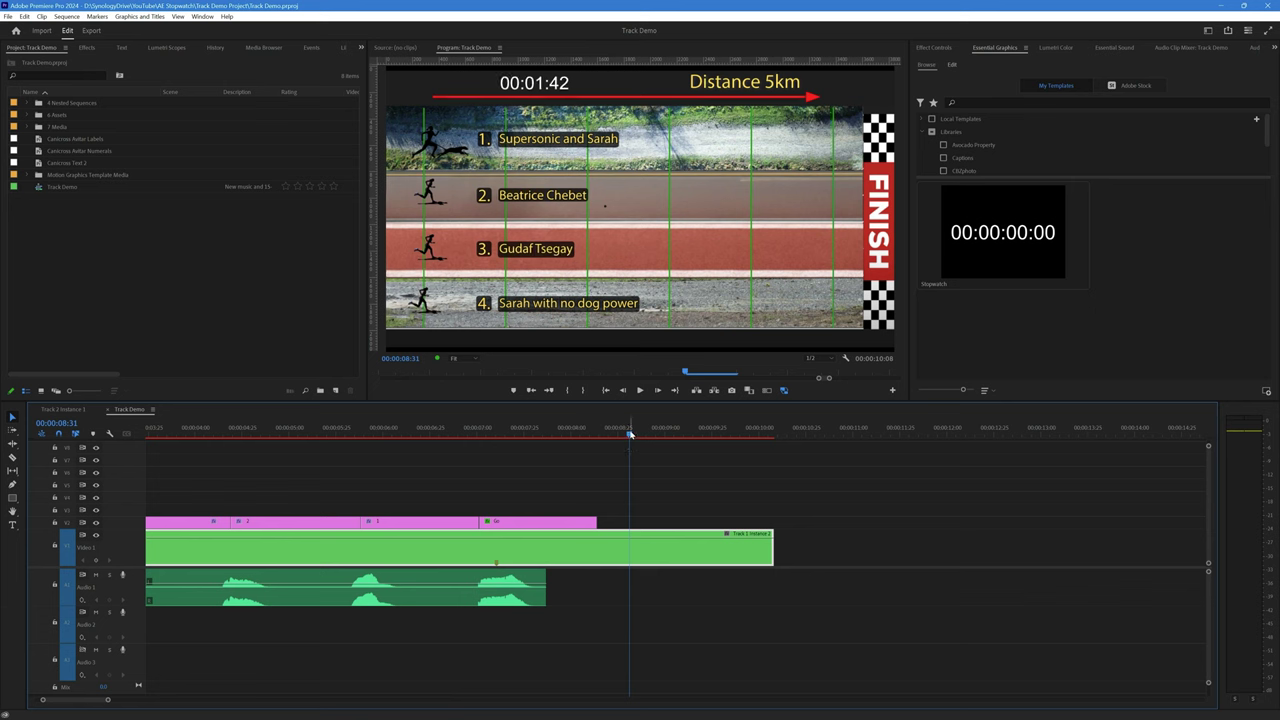
pyautogui.click(295, 428)
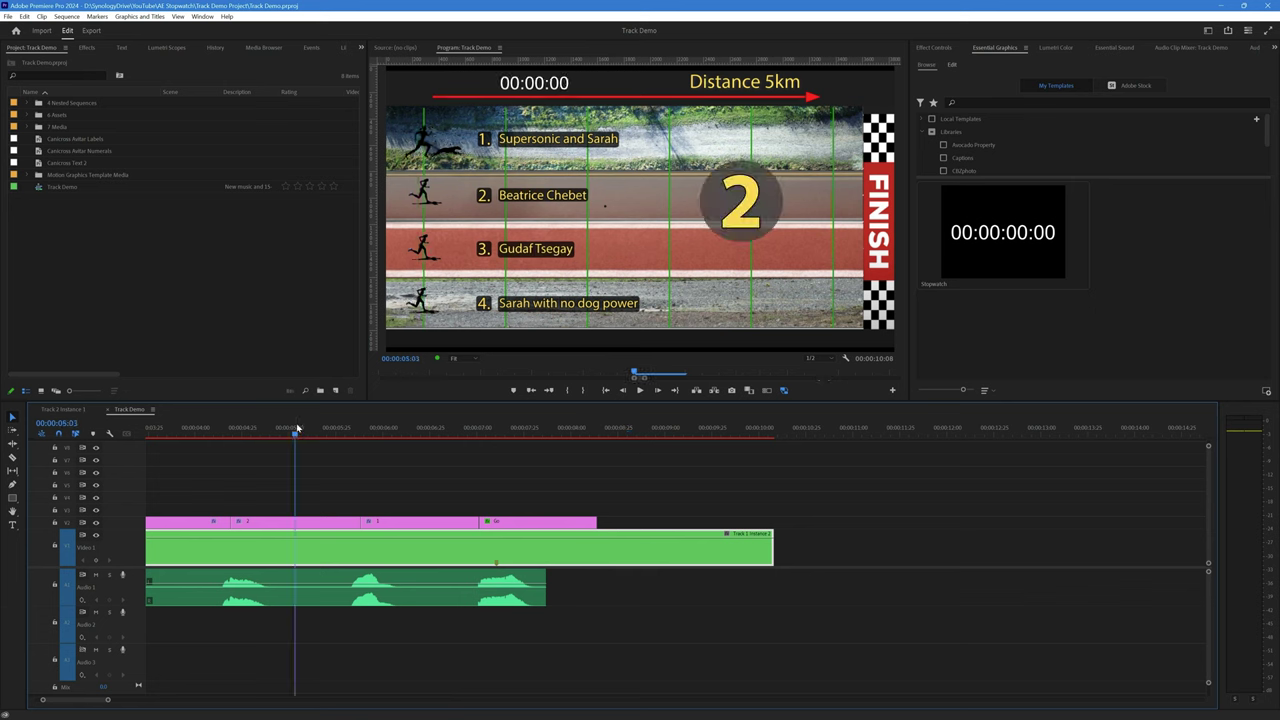
# Open the nested Track 2 Instance 1 sequence and scrub through its static and running stopwatch clips.
pyautogui.doubleClick(336, 552)
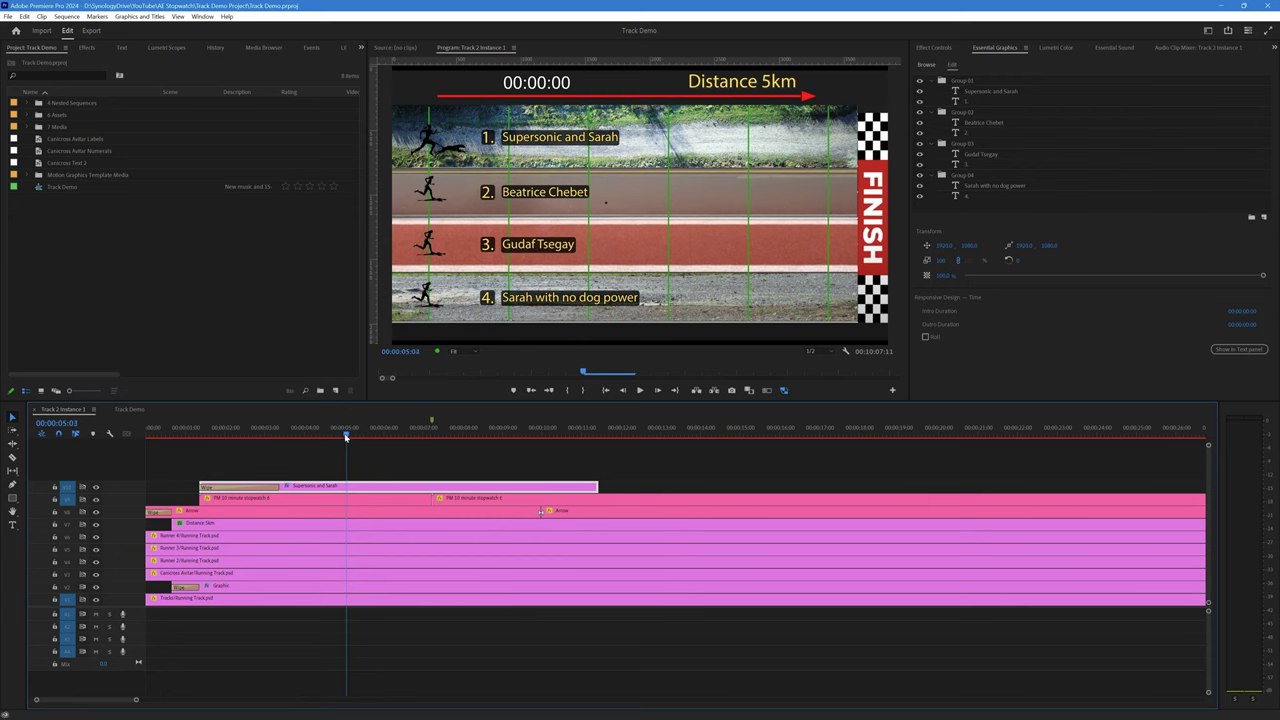
pyautogui.moveTo(347, 437); pyautogui.dragTo(451, 457)
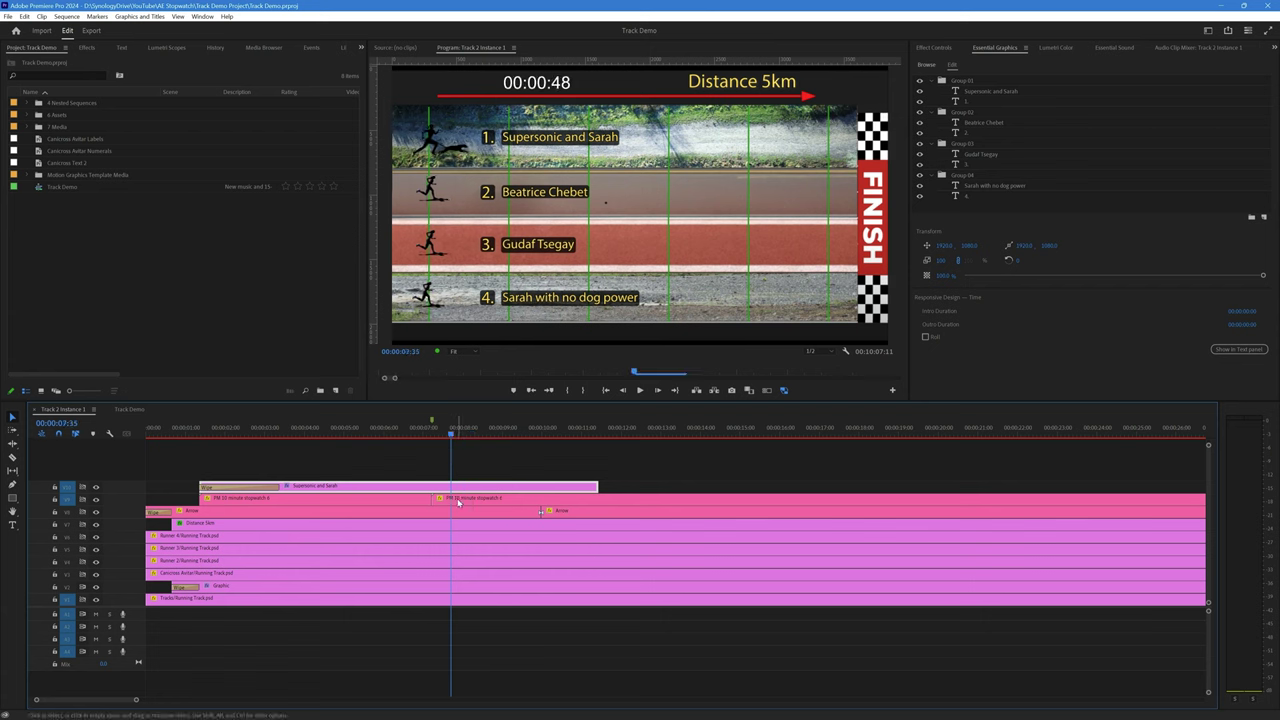
pyautogui.click(409, 497)
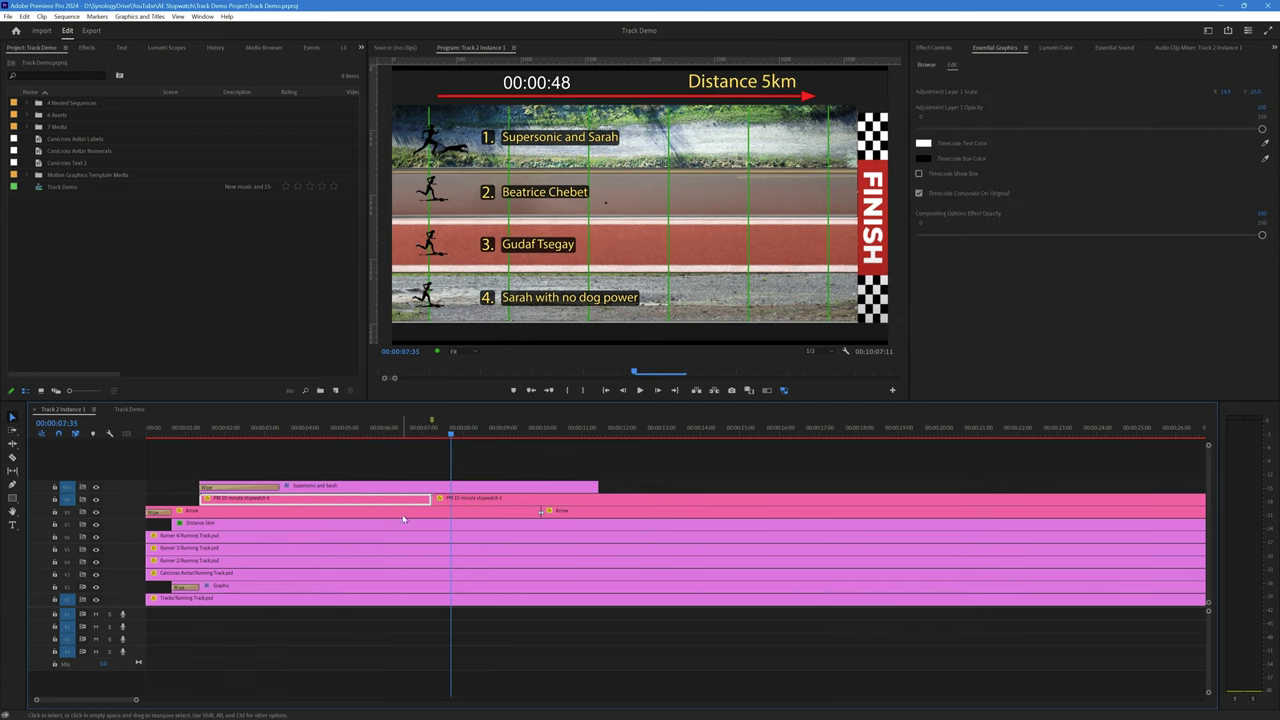
pyautogui.moveTo(450, 434); pyautogui.dragTo(754, 467)
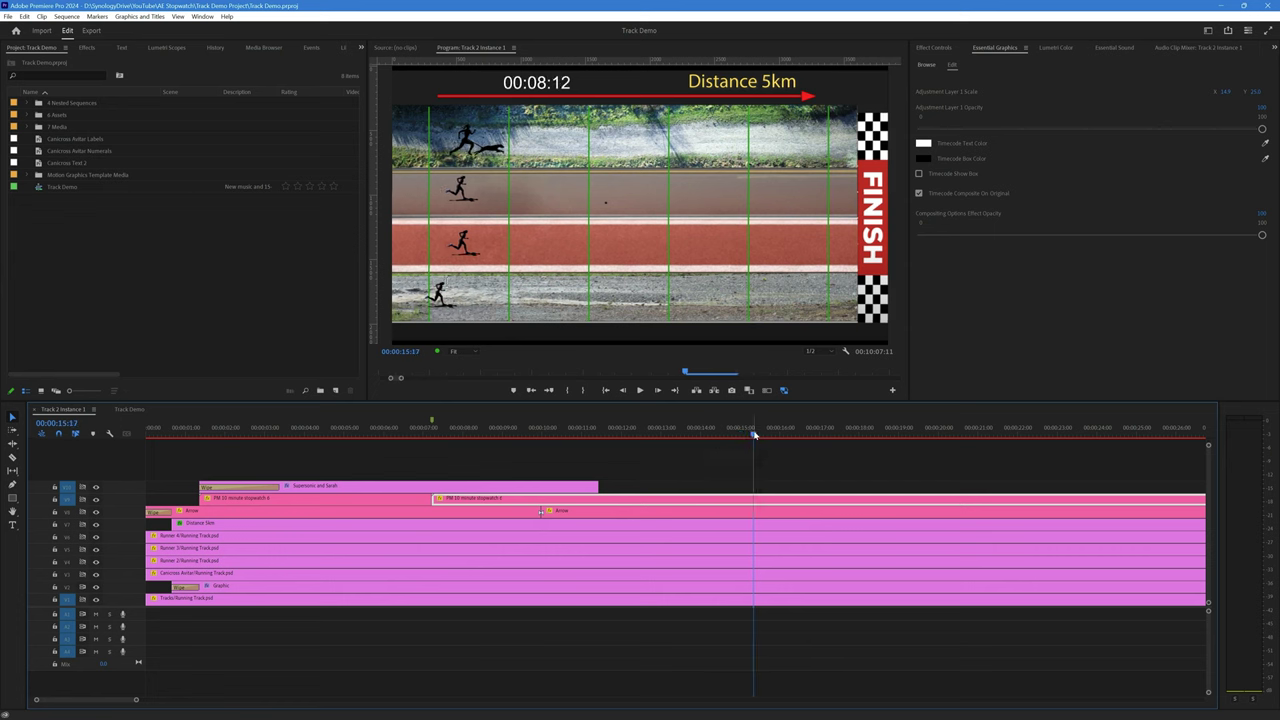
pyautogui.moveTo(754, 435); pyautogui.dragTo(395, 435)
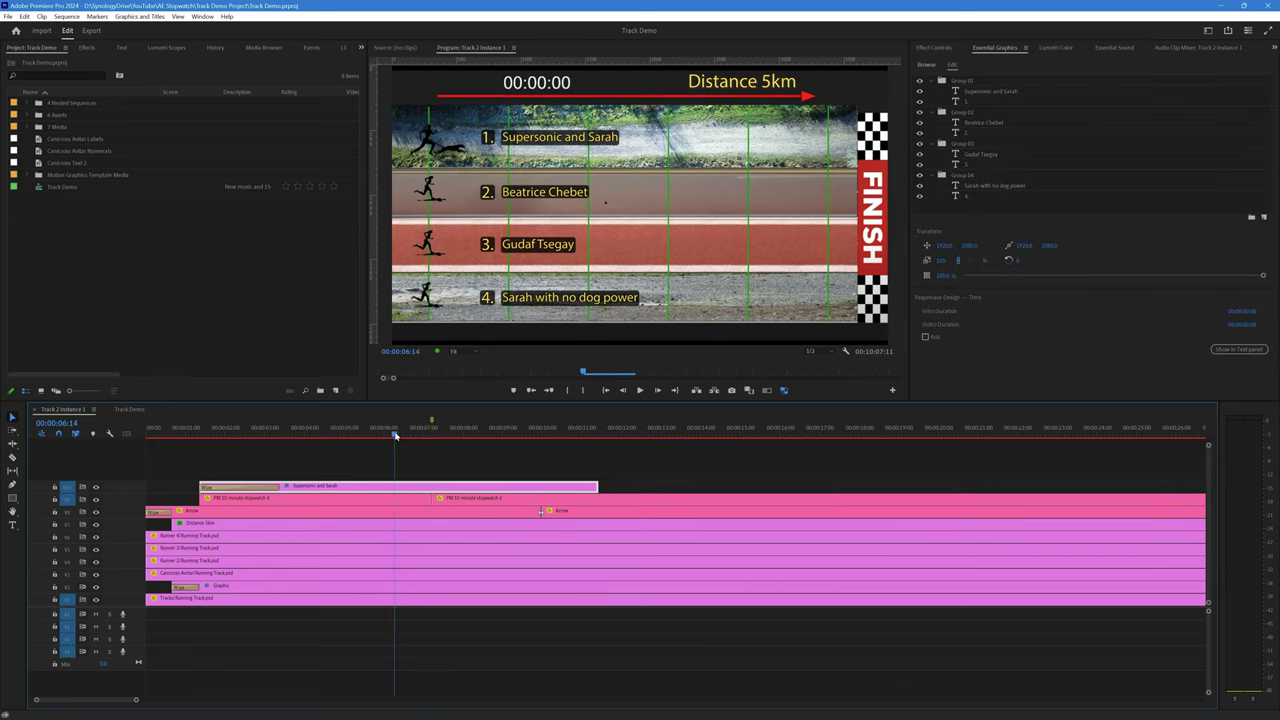
# Delete both PM 10 minute stopwatch clips from the nested track sequence.
pyautogui.click(411, 503)
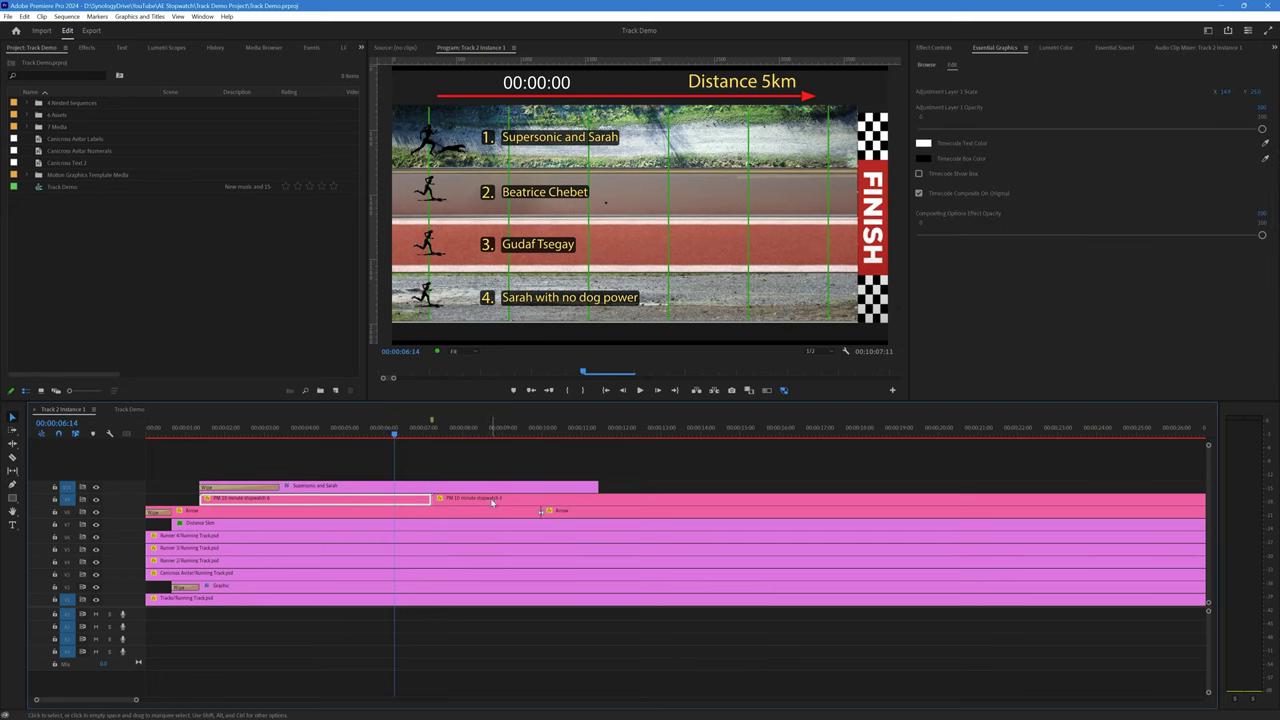
pyautogui.press('Delete')
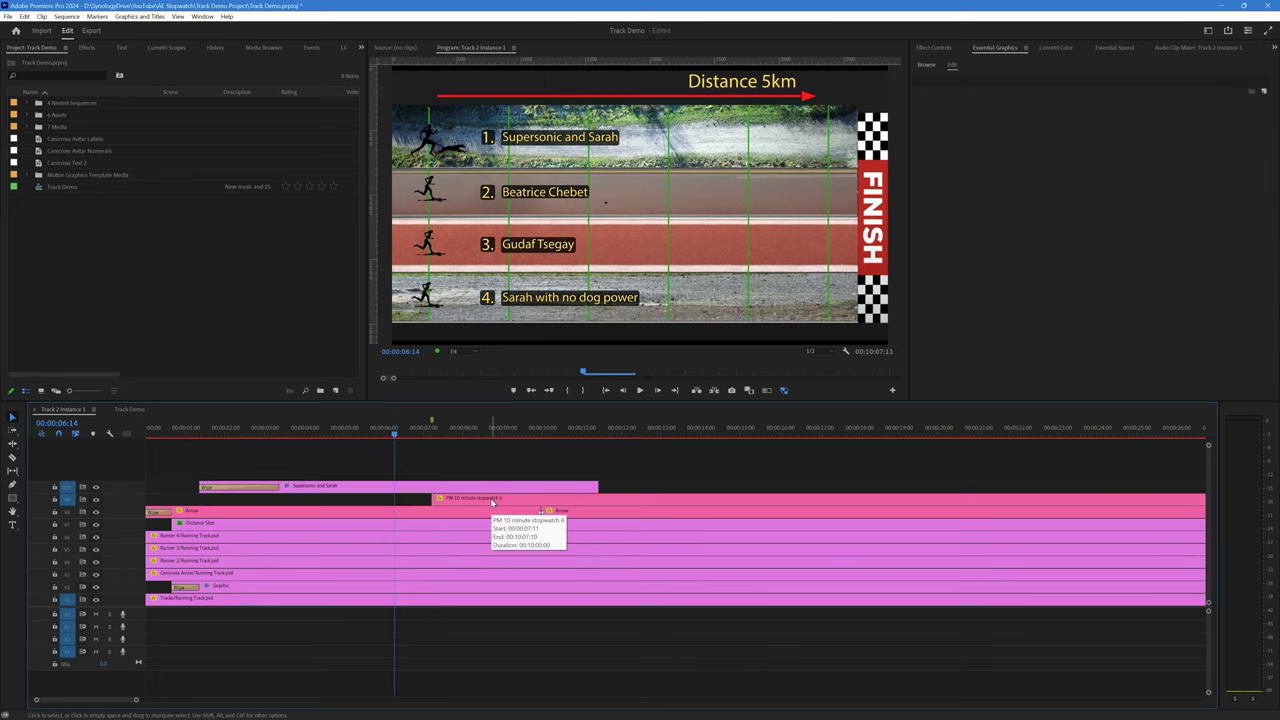
pyautogui.click(491, 503)
pyautogui.press('Delete')
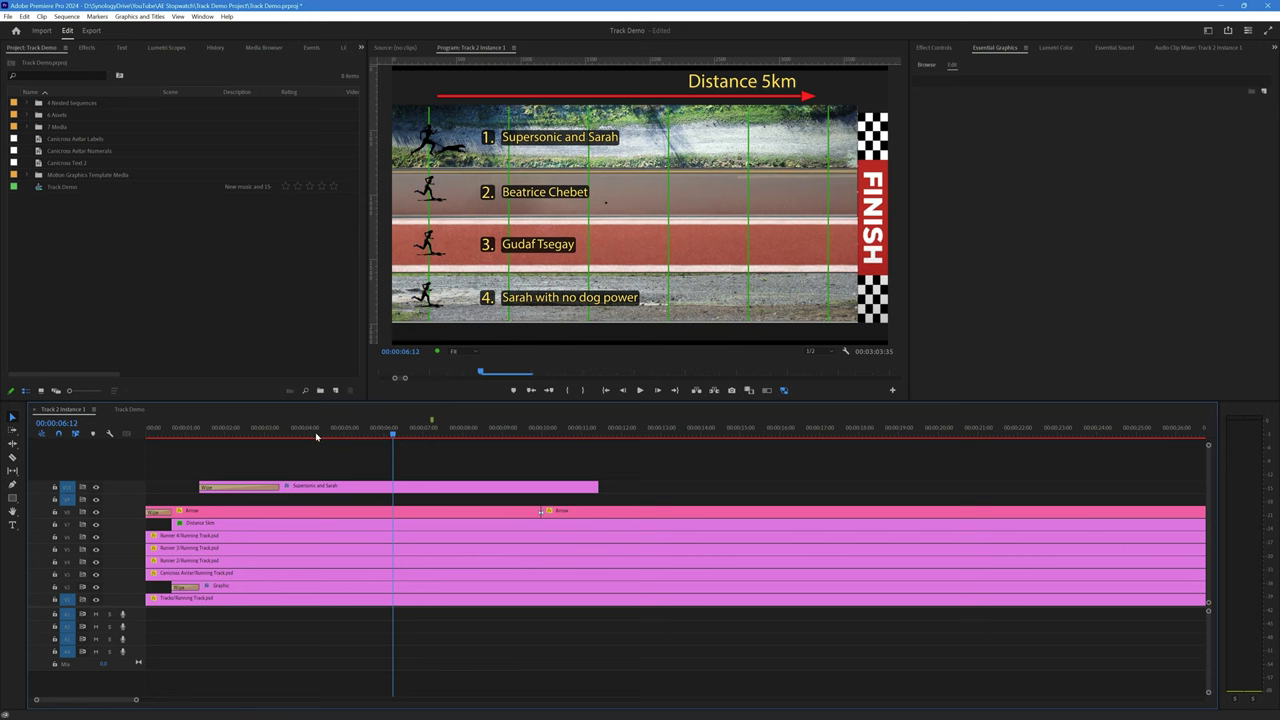
# Move the playhead to about 00:00:04:17 and open the template browser in Essential Graphics.
pyautogui.moveTo(393, 435); pyautogui.dragTo(317, 435)
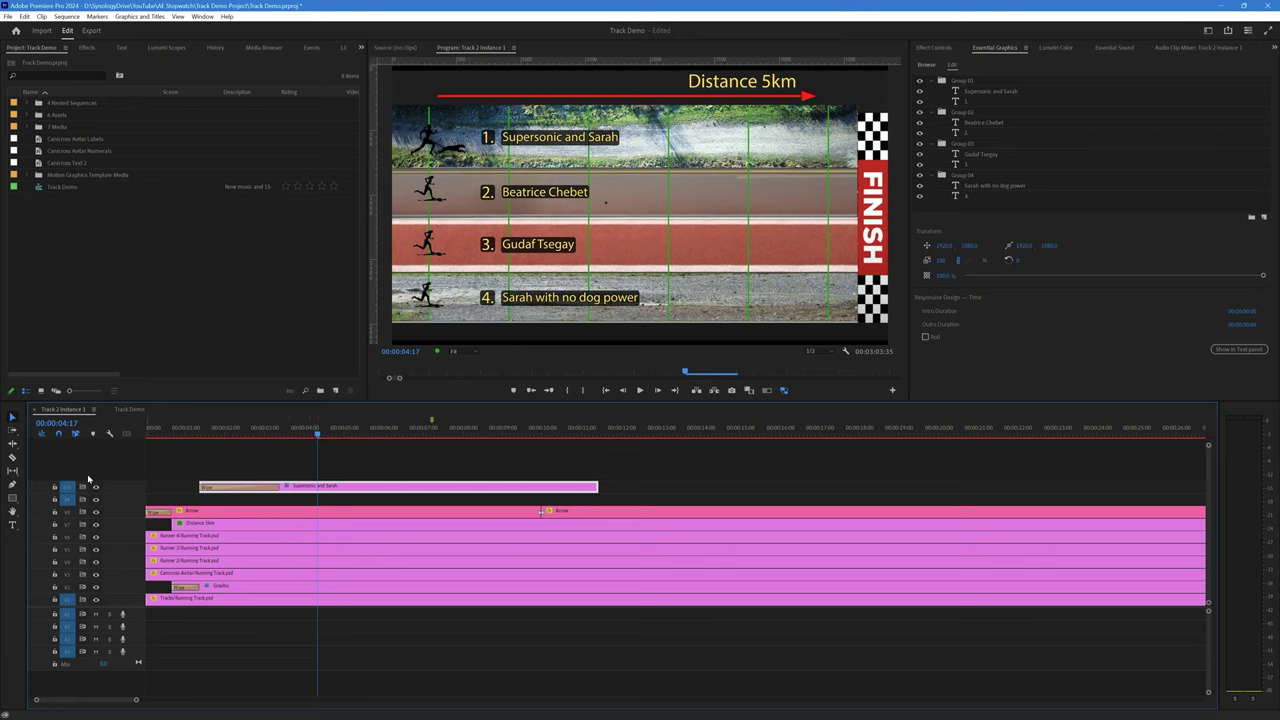
pyautogui.click(930, 48)
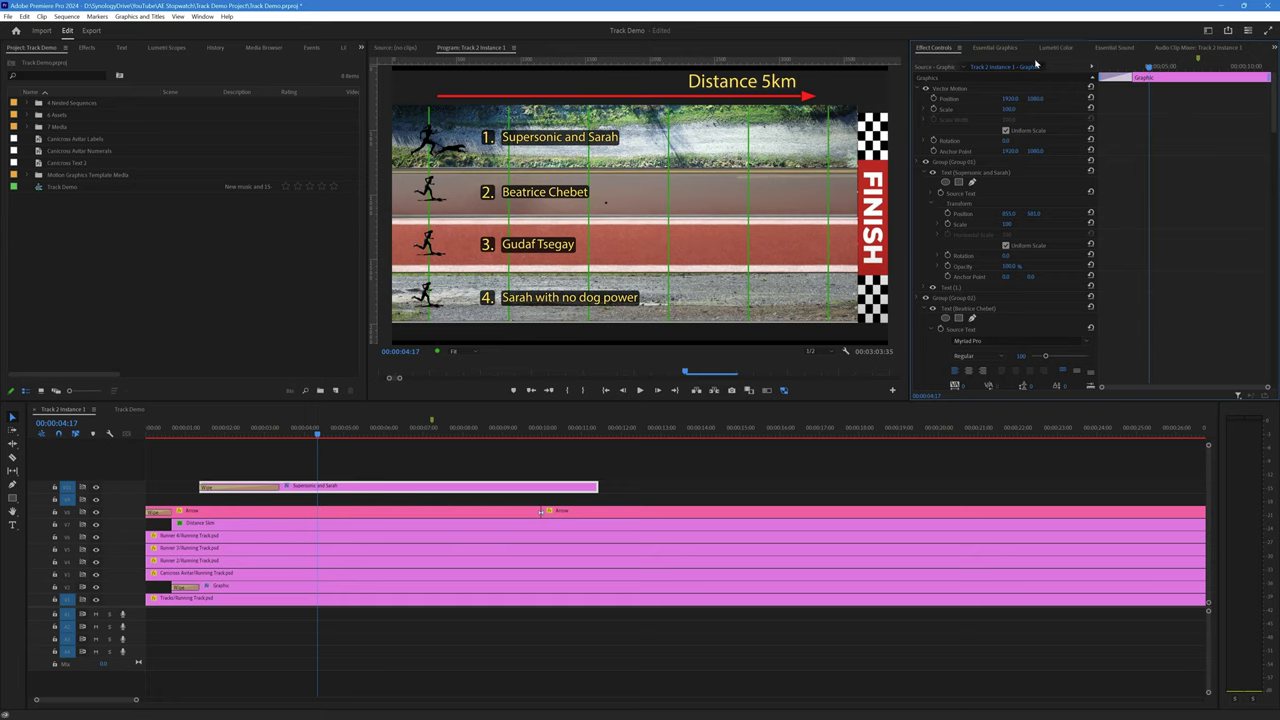
pyautogui.click(1007, 48)
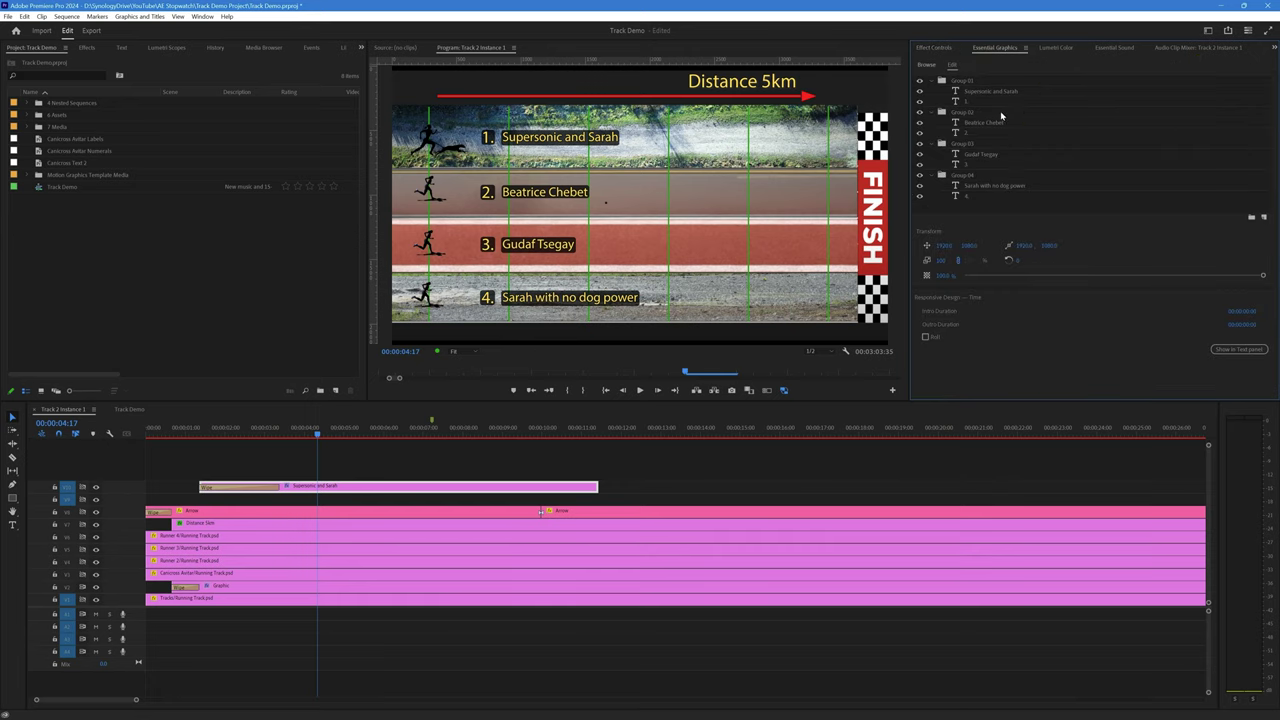
pyautogui.click(926, 65)
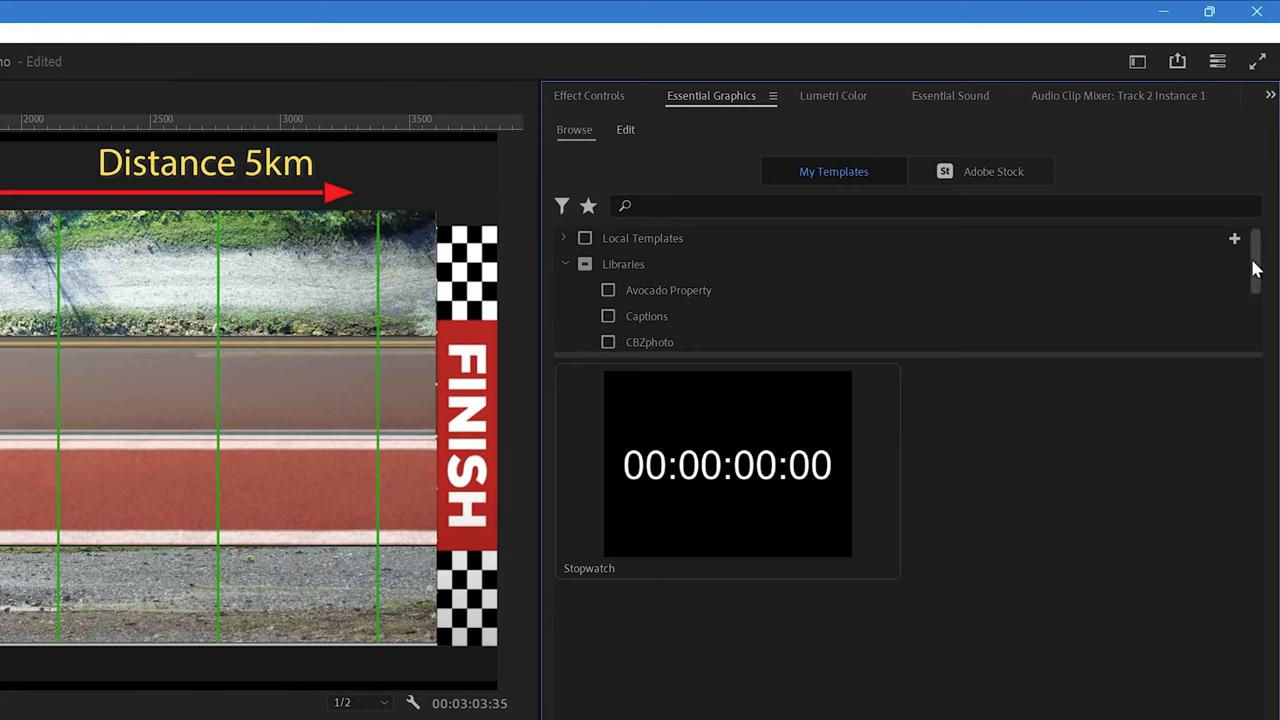
# Place the Stopwatch template from Demo Library on track V9 at the 00:00:07:11 marker, above the Arrow clip.
pyautogui.moveTo(1252, 266); pyautogui.dragTo(1252, 338)
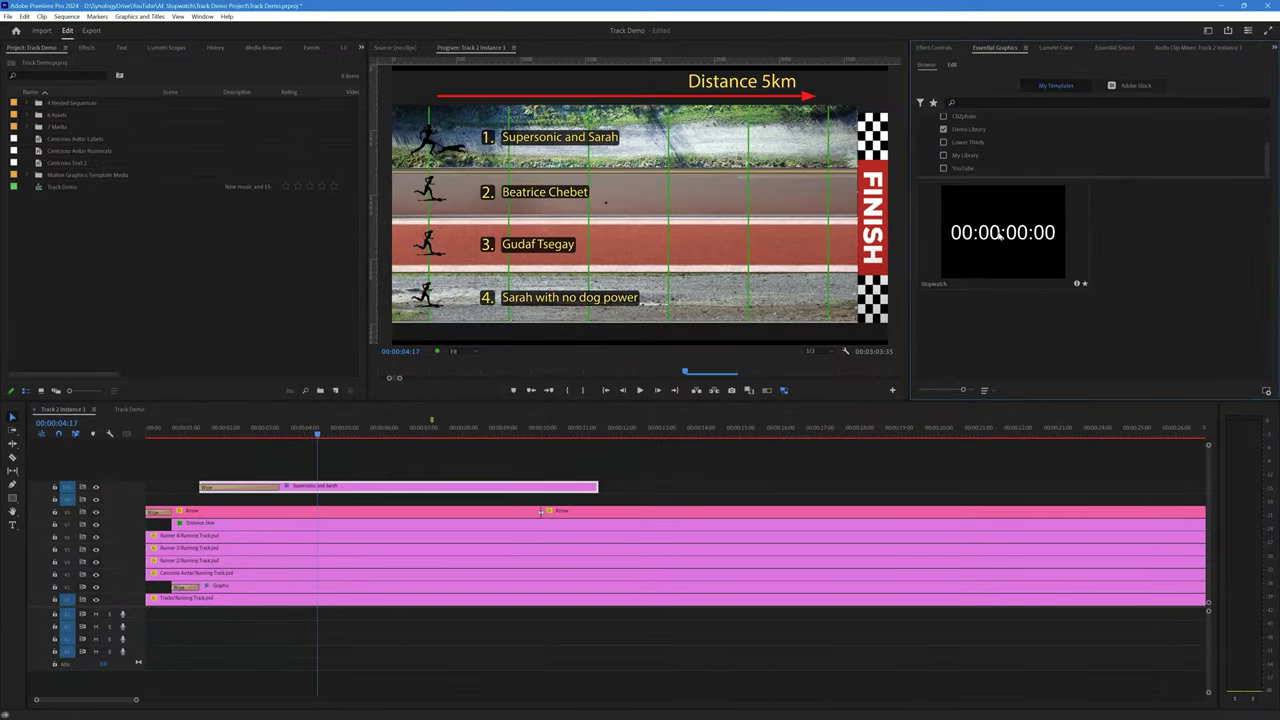
pyautogui.moveTo(999, 233)
pyautogui.mouseDown()
pyautogui.moveTo(485, 471)
pyautogui.moveTo(429, 510)
pyautogui.moveTo(441, 510)
pyautogui.mouseUp()
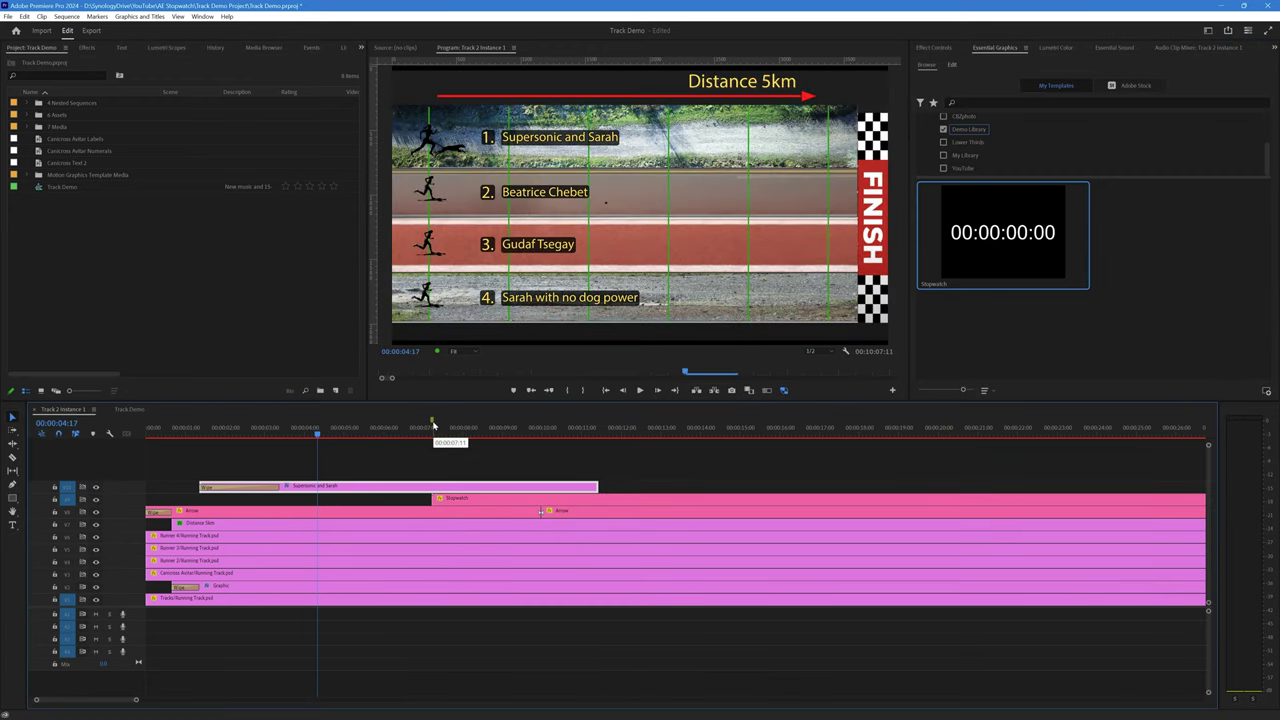
pyautogui.click(476, 501)
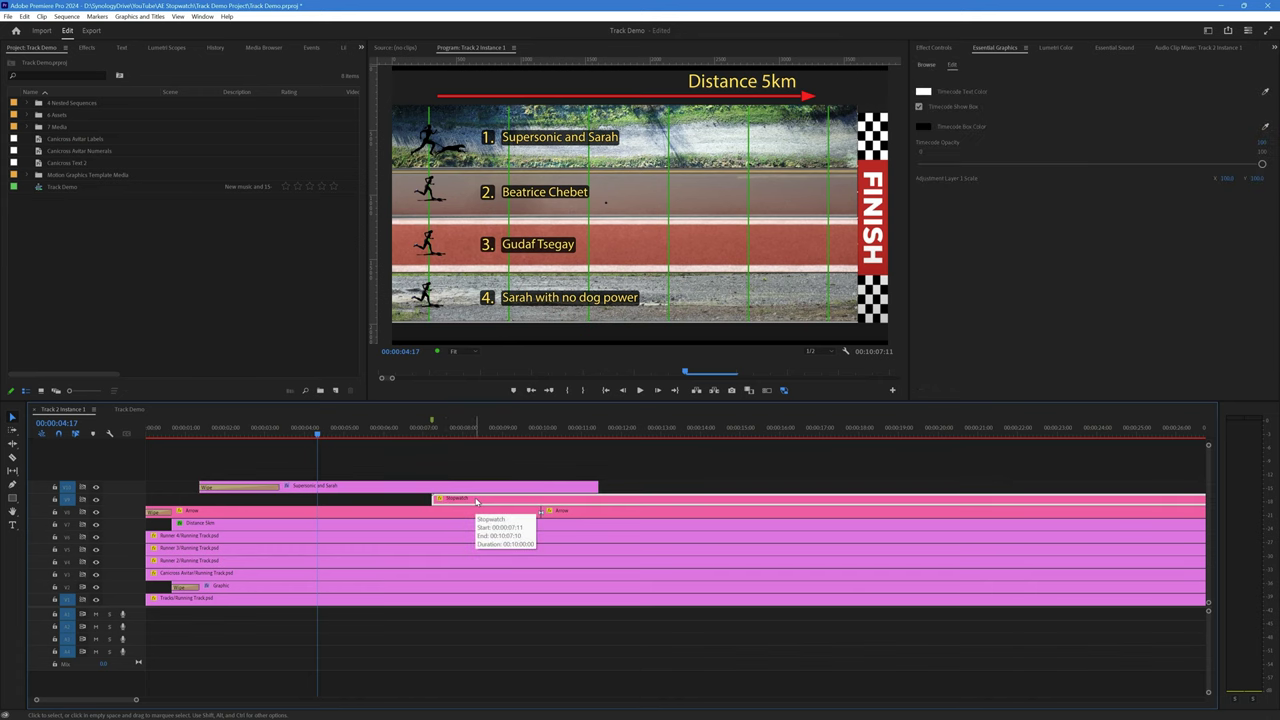
# Play the sequence from 00:00:06:19 to check how the stopwatch starts and sits in the frame.
pyautogui.click(399, 429)
pyautogui.click(540, 484)
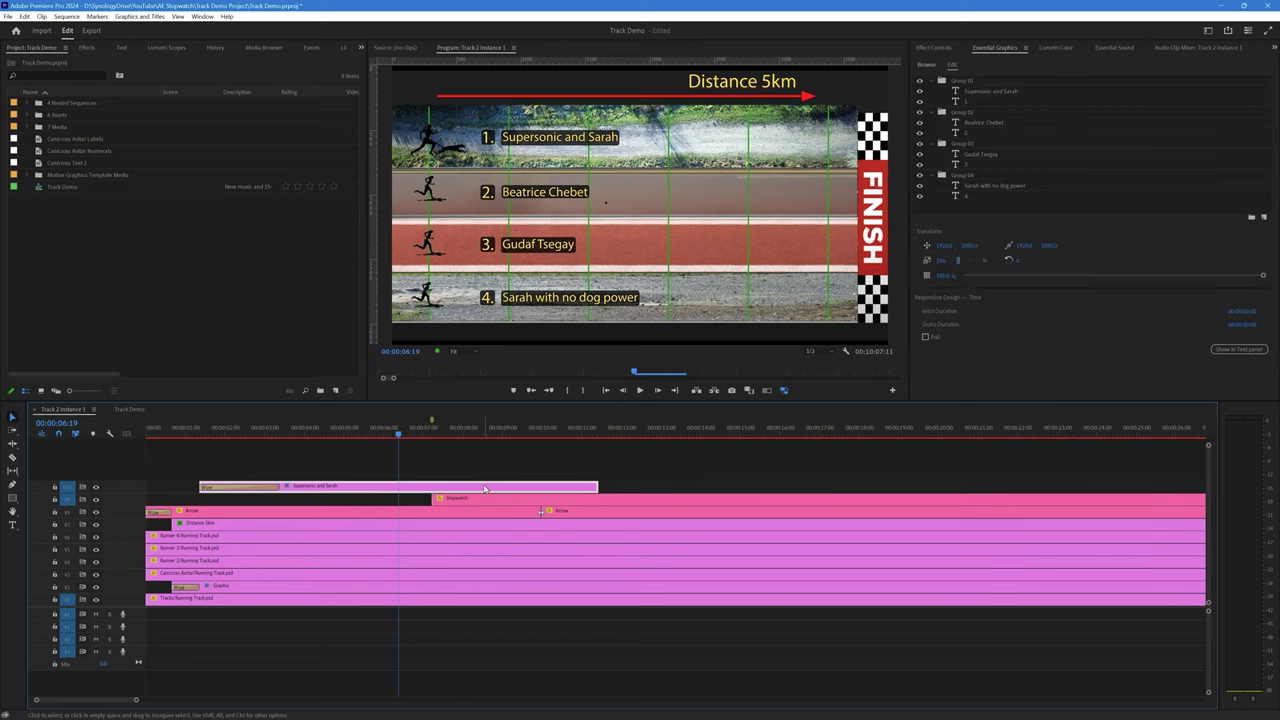
pyautogui.press('space')
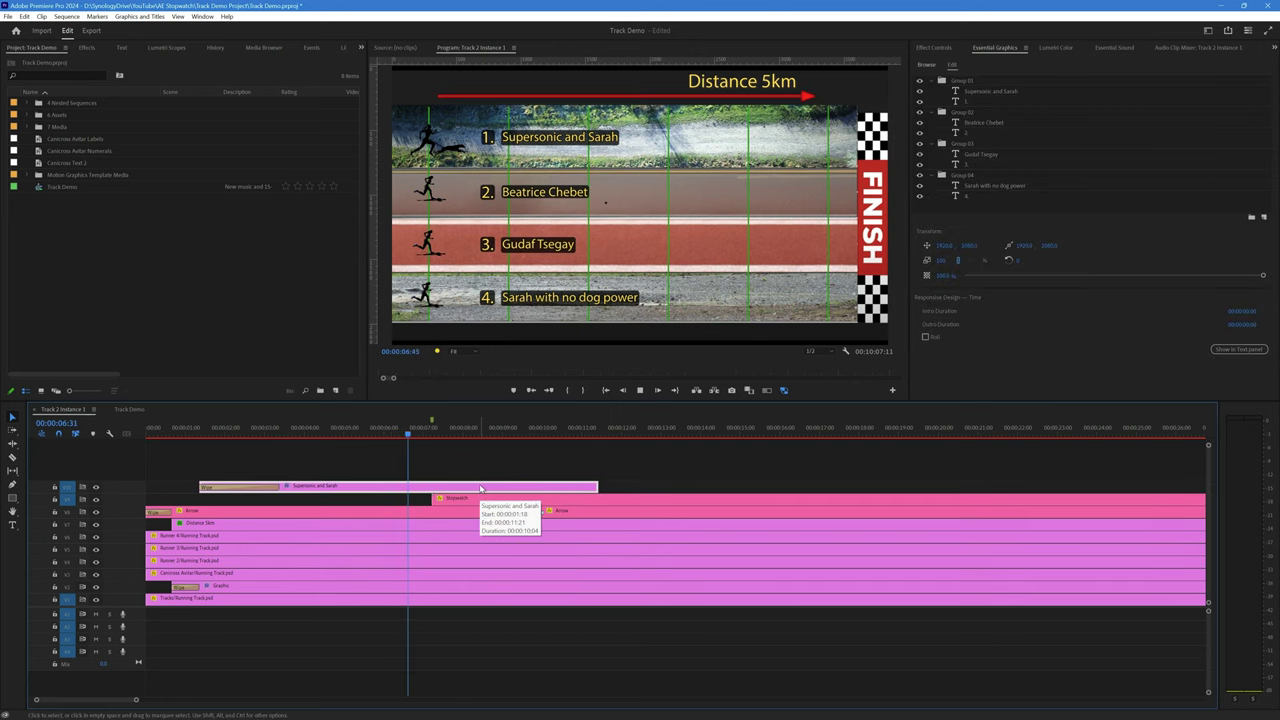
pyautogui.press('space')
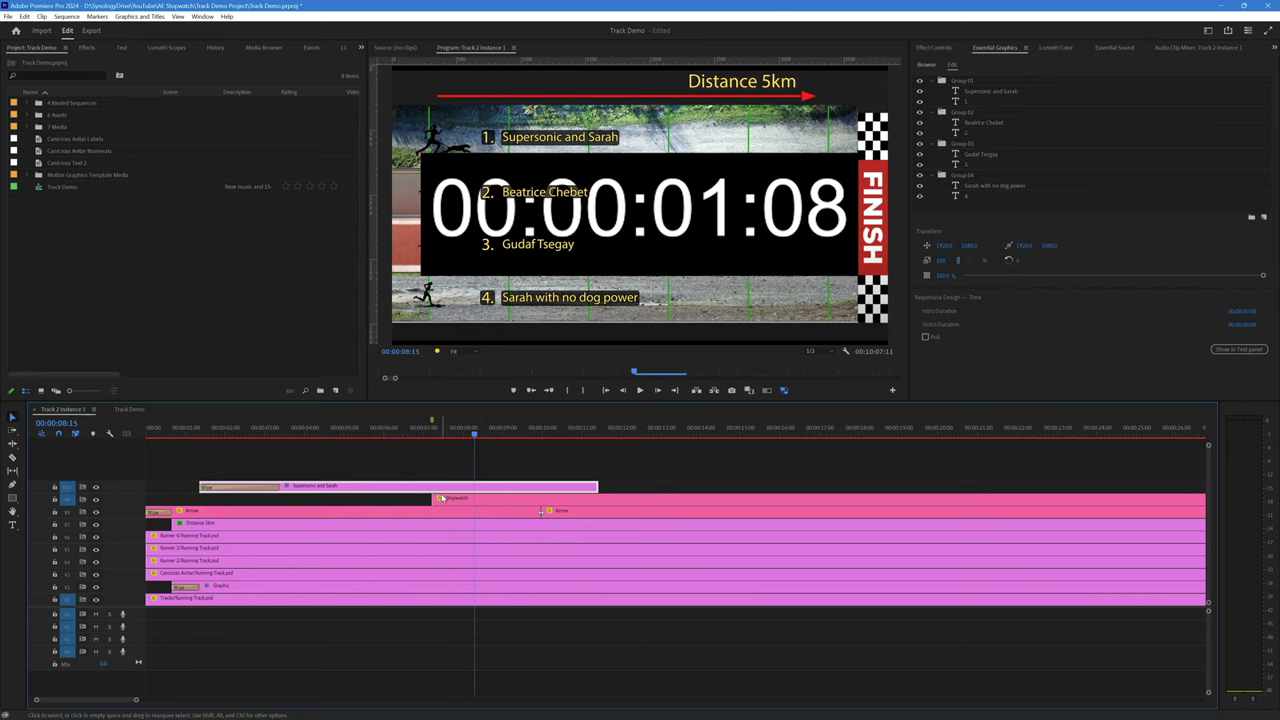
# Scale the Stopwatch clip down to about 222 and move it above the lanes, left of the Distance 5km title.
pyautogui.click(502, 502)
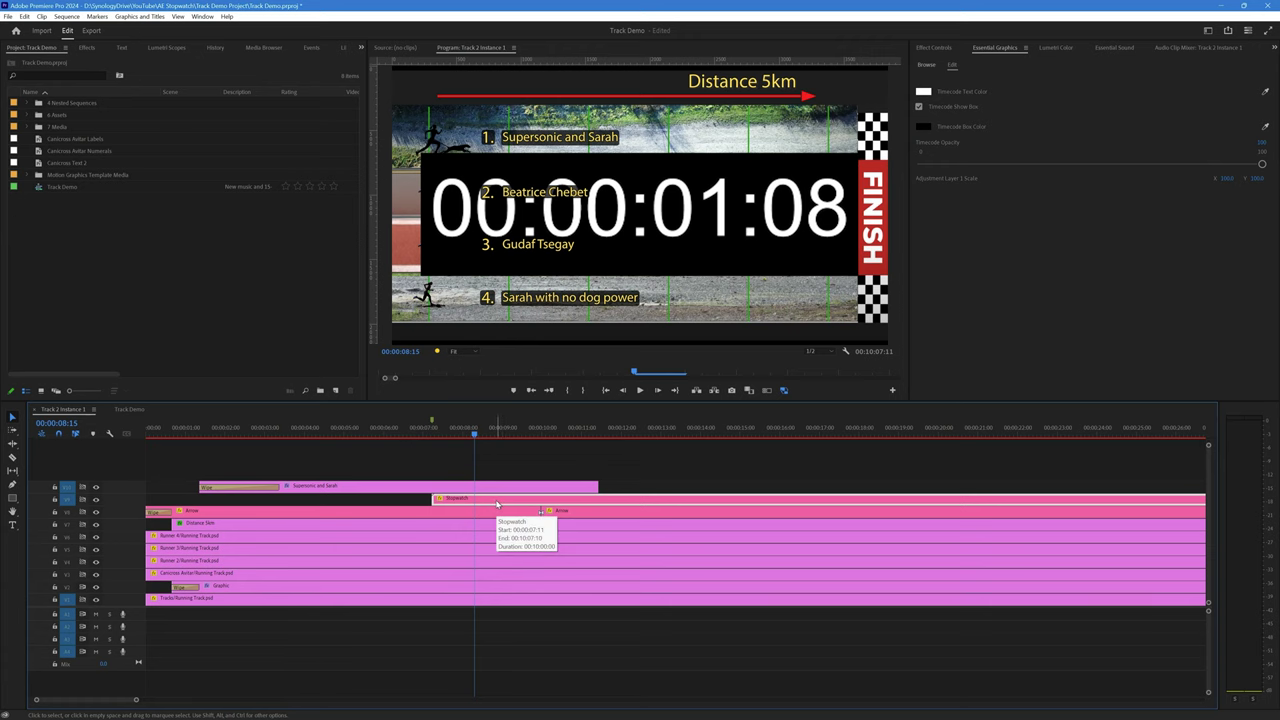
pyautogui.click(933, 48)
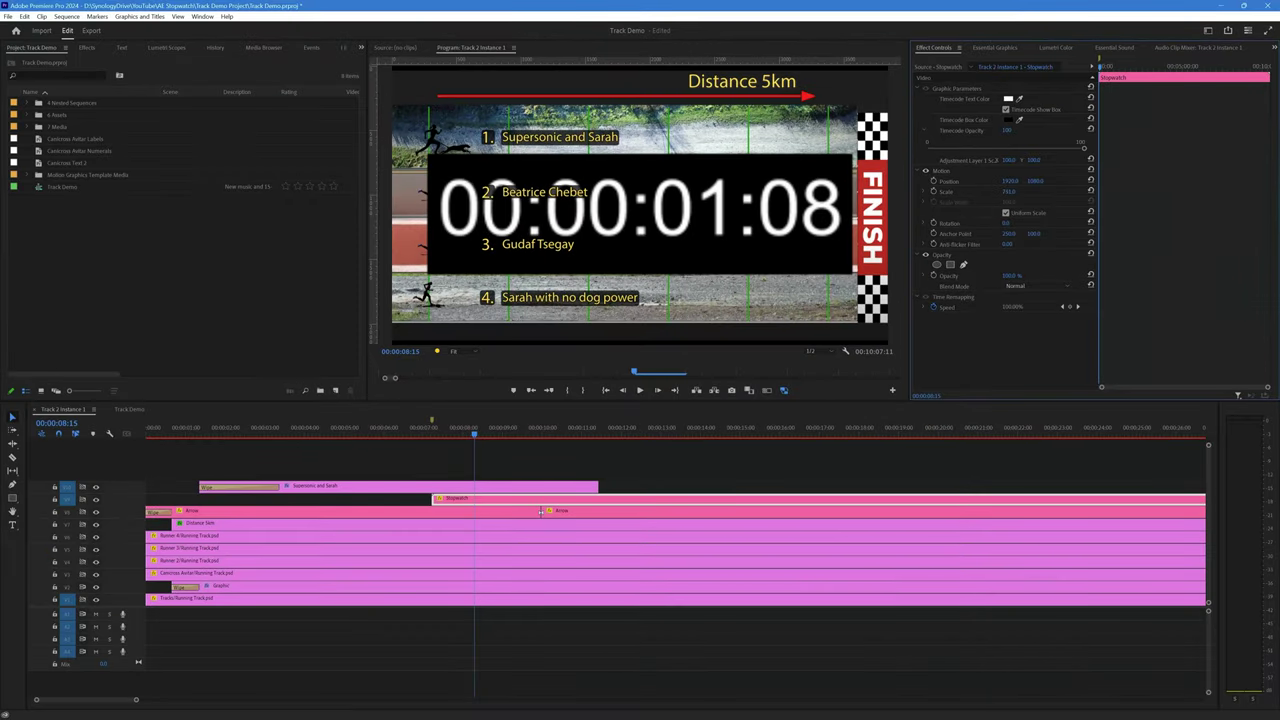
pyautogui.moveTo(1008, 191); pyautogui.dragTo(918, 191)
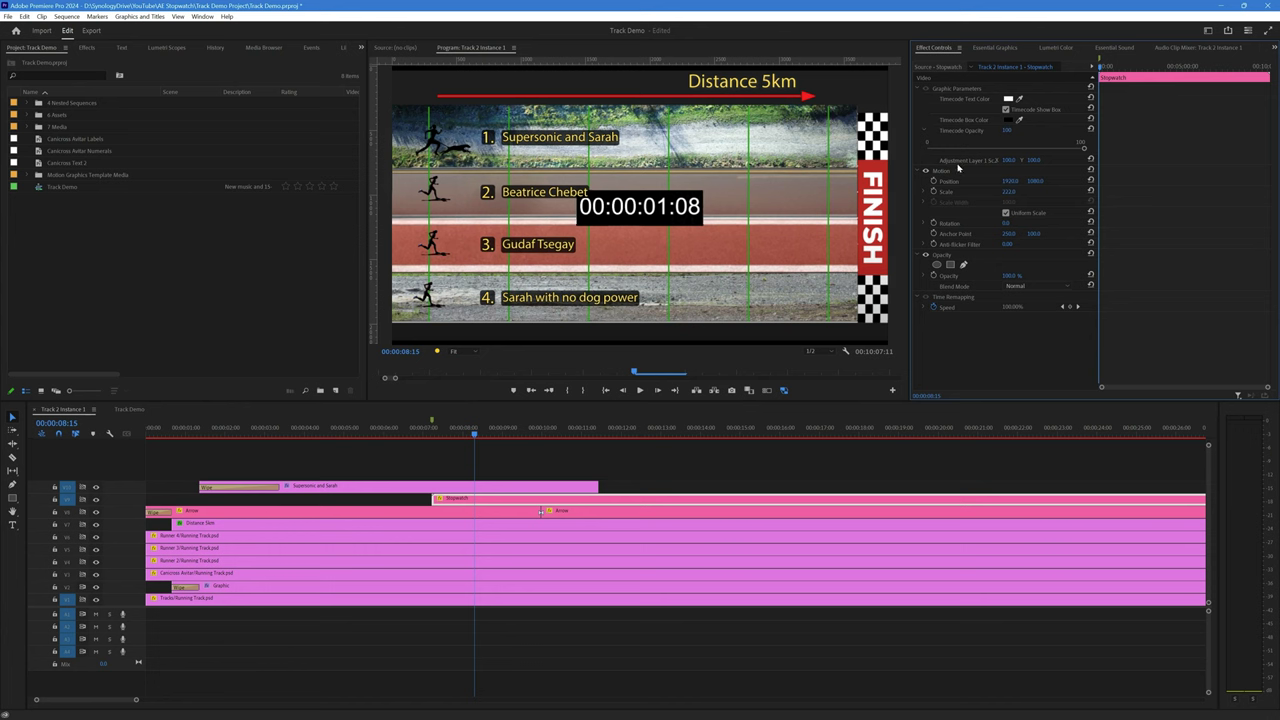
pyautogui.click(958, 172)
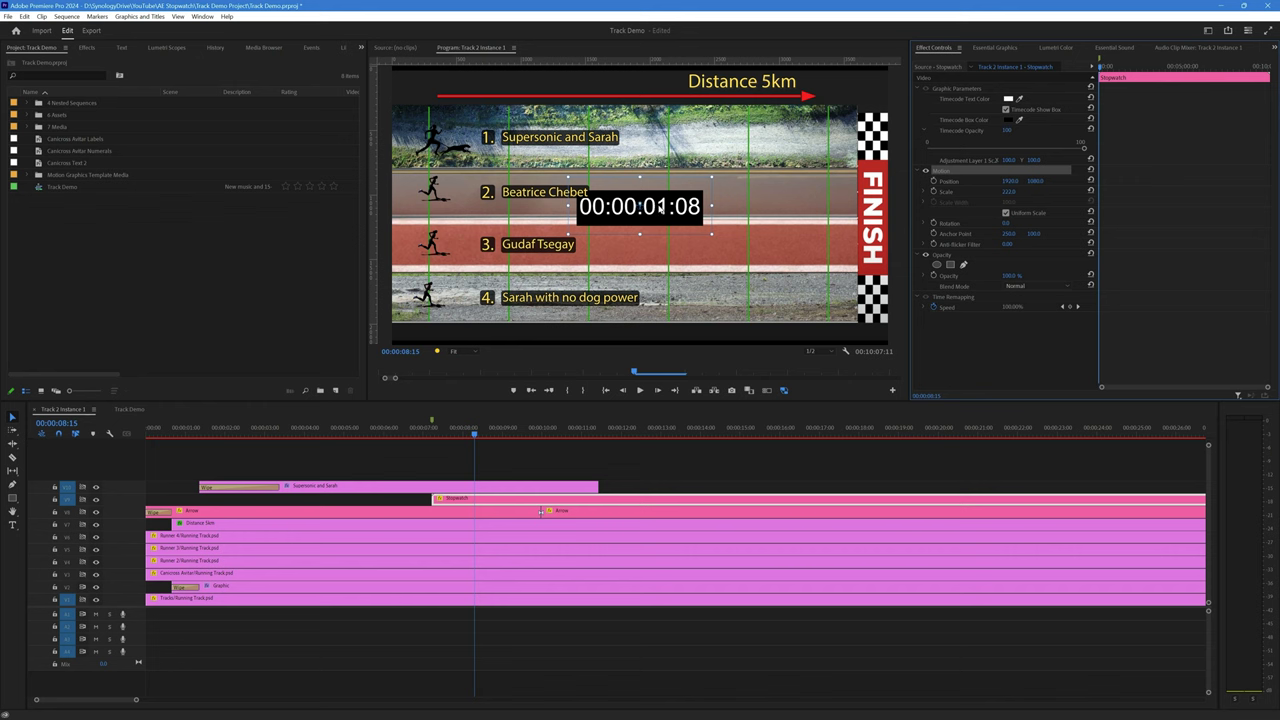
pyautogui.click(653, 175)
pyautogui.moveTo(653, 175); pyautogui.dragTo(547, 81)
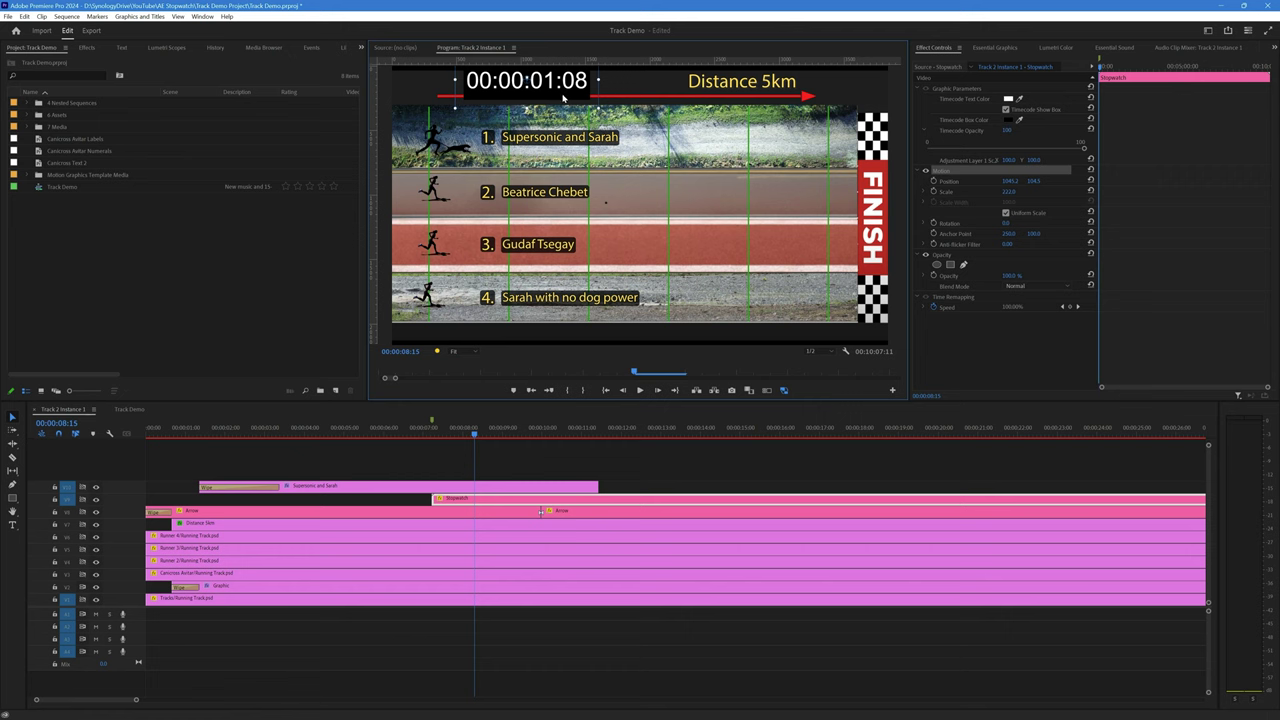
# Reduce the Stopwatch clip's scale further to about 180.
pyautogui.click(1010, 191)
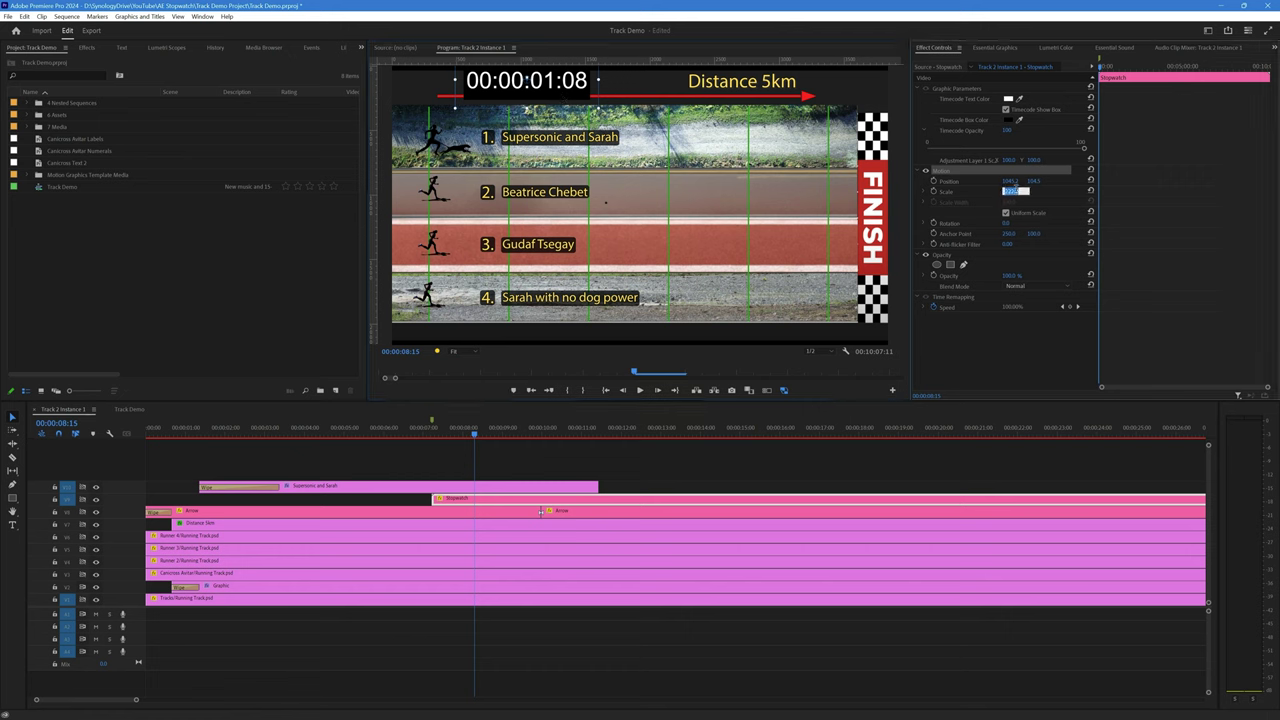
pyautogui.write('222')
pyautogui.press('Return')
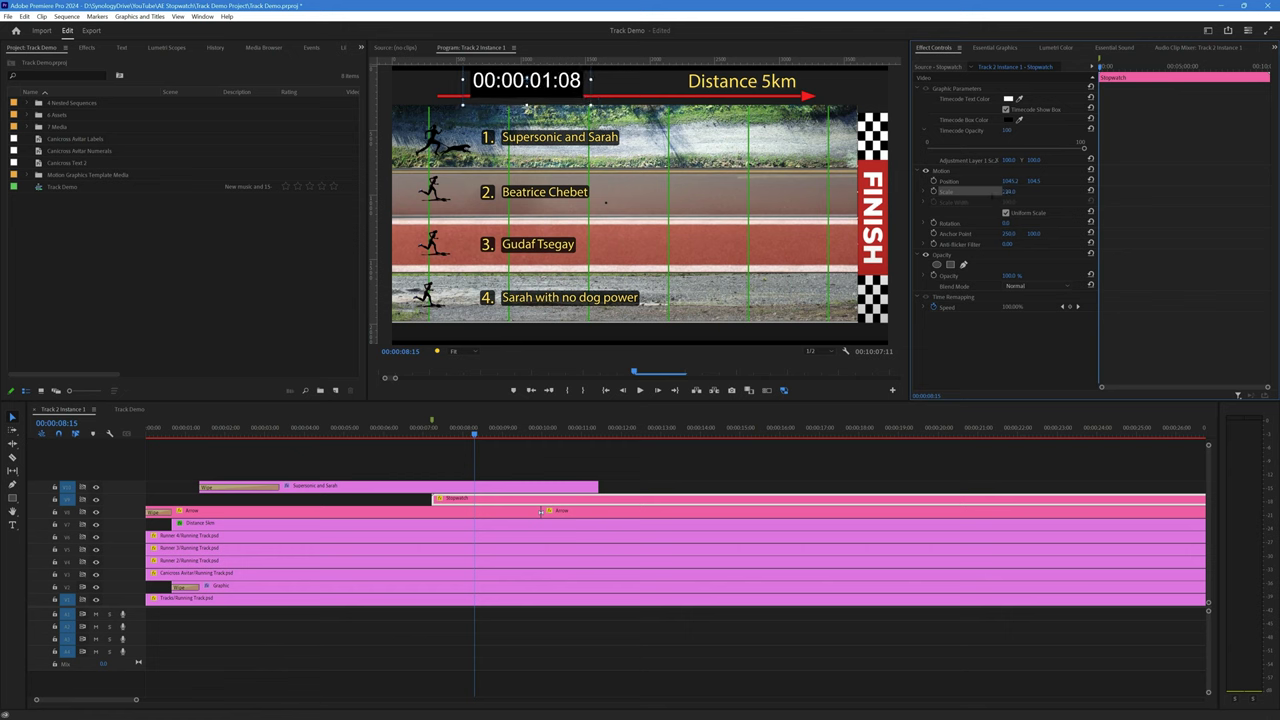
pyautogui.moveTo(1016, 192); pyautogui.dragTo(1016, 192)
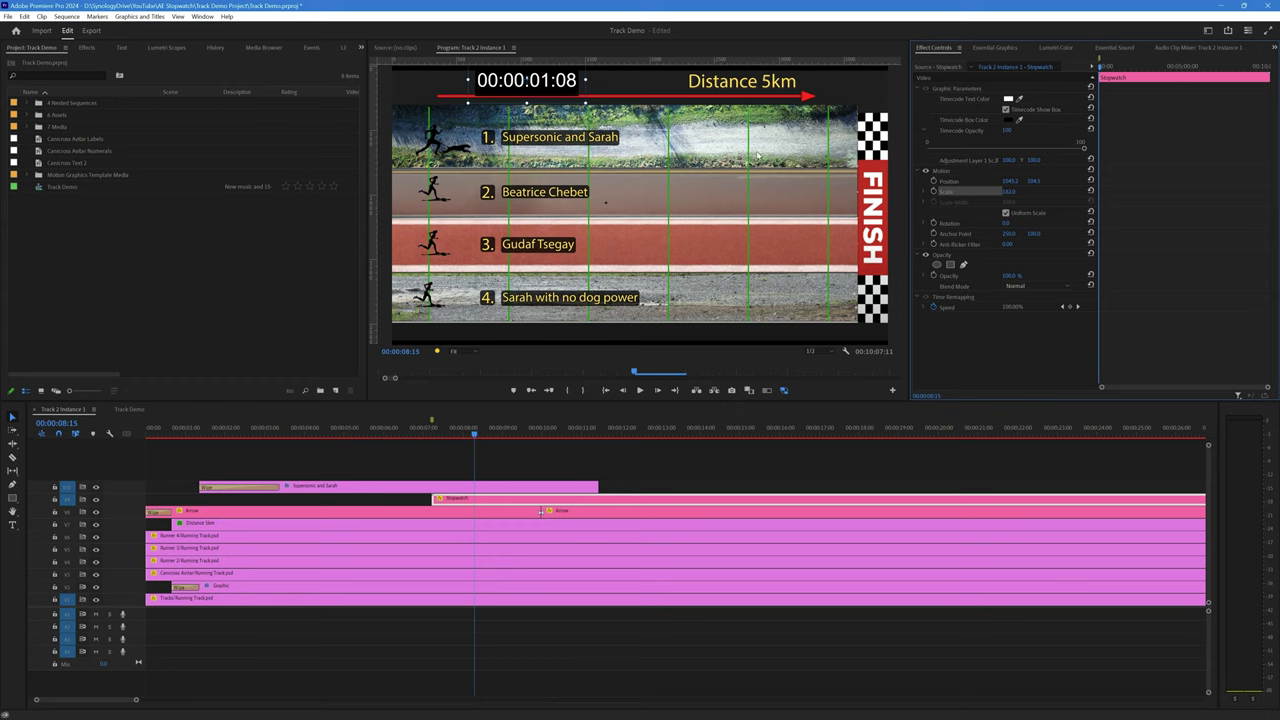
# Hide the stopwatch's timecode box and set its text color by sampling the yellow of the Distance 5km title.
pyautogui.click(993, 48)
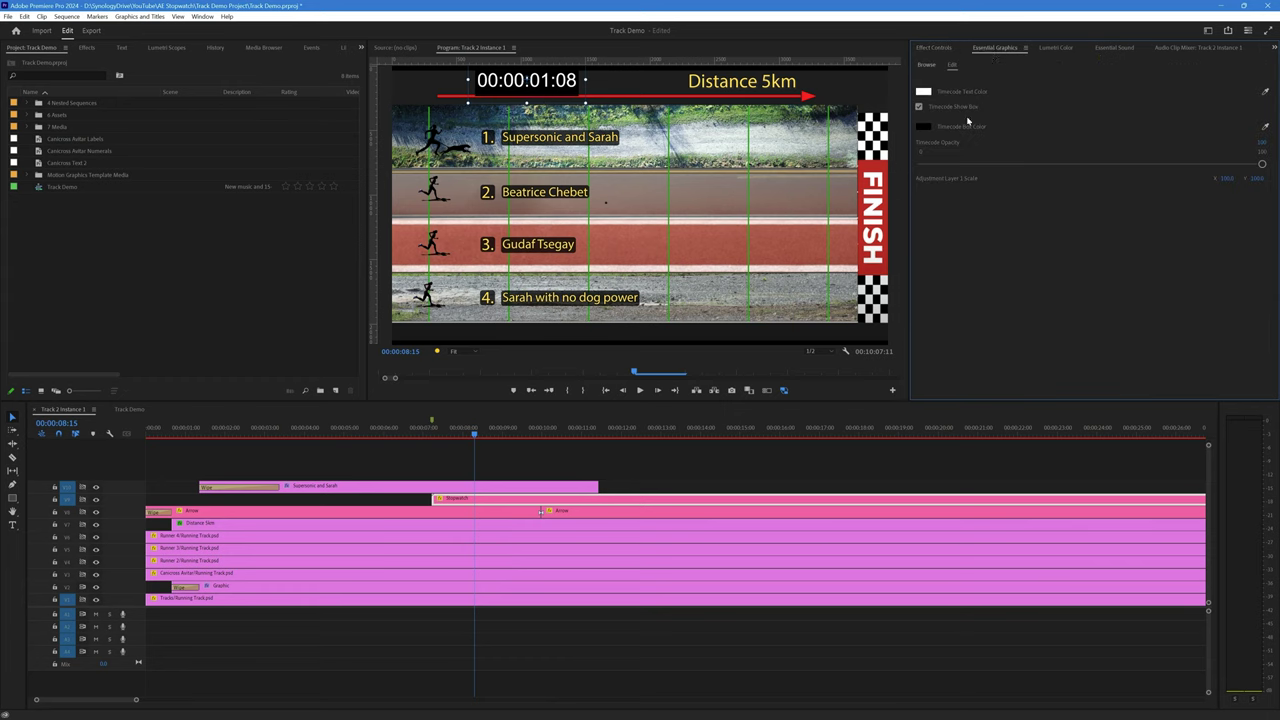
pyautogui.click(919, 106)
pyautogui.click(920, 107)
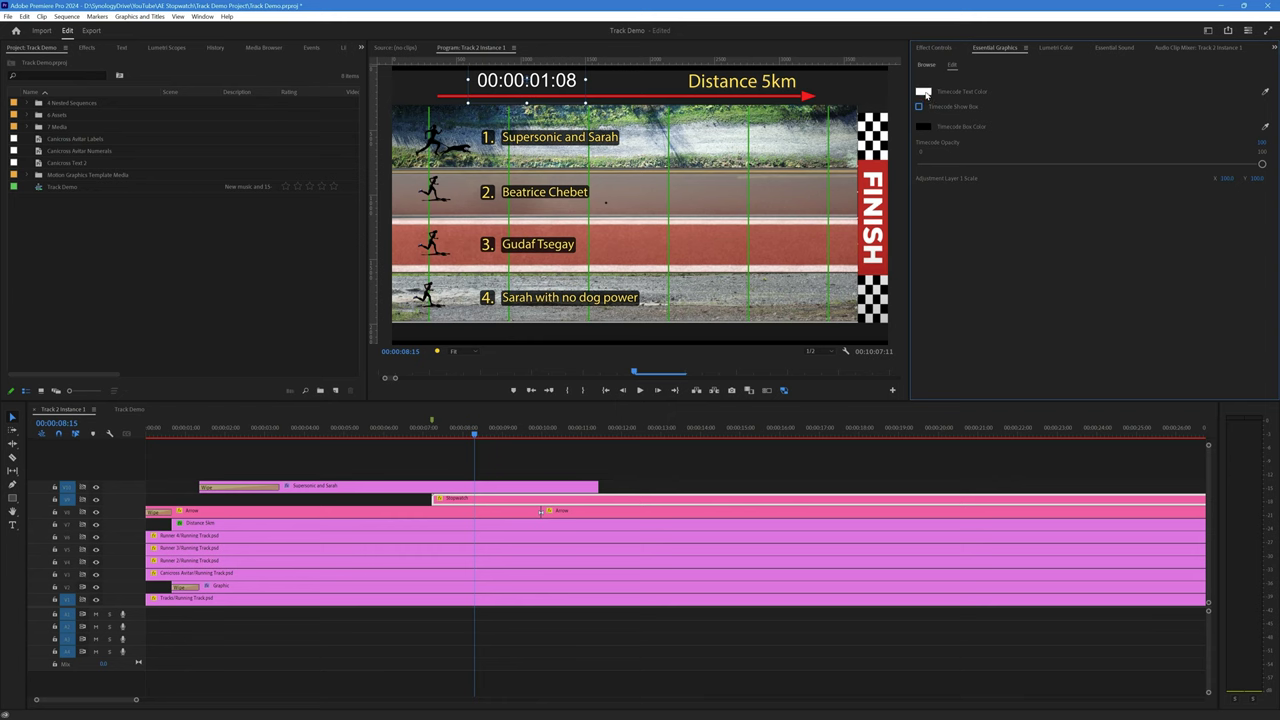
pyautogui.click(924, 92)
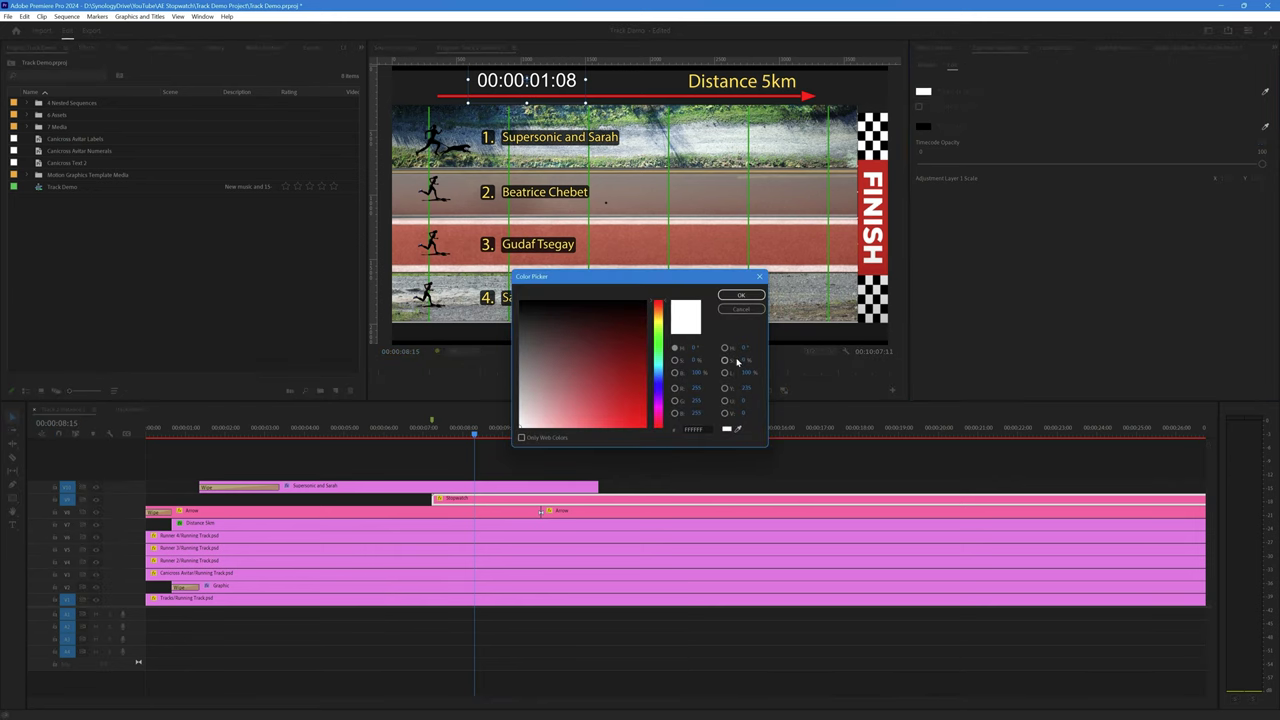
pyautogui.click(738, 431)
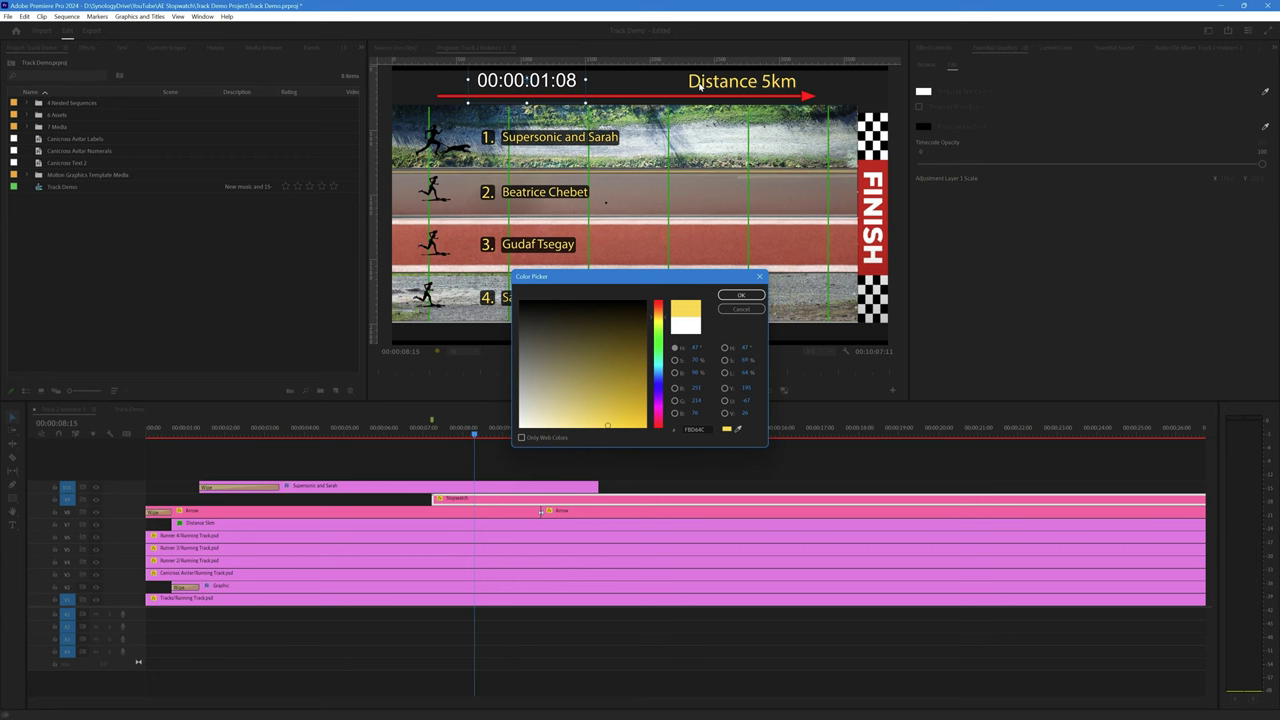
pyautogui.click(699, 85)
pyautogui.click(740, 295)
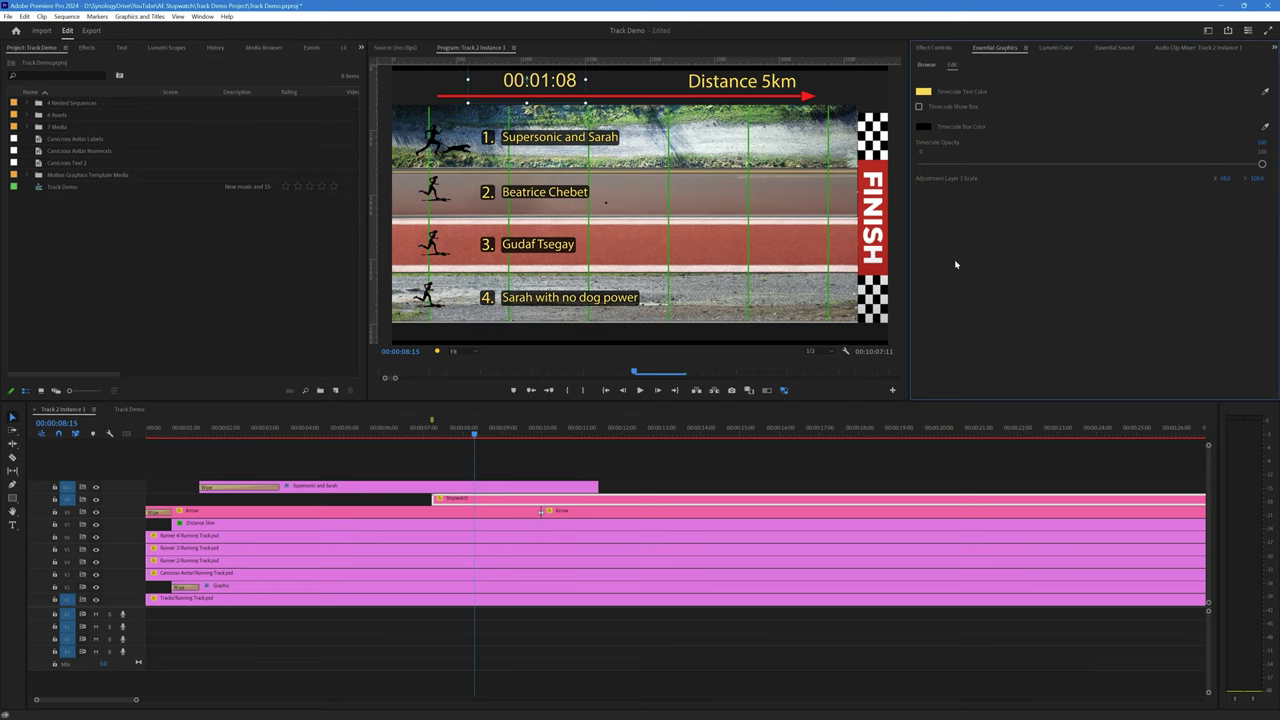
# Turn off sync lock on track V2 and insert a frame hold segment at the Stopwatch clip's start, 00:00:07:11.
pyautogui.moveTo(475, 433)
pyautogui.mouseDown()
pyautogui.moveTo(386, 436)
pyautogui.moveTo(631, 435)
pyautogui.moveTo(465, 436)
pyautogui.mouseUp()
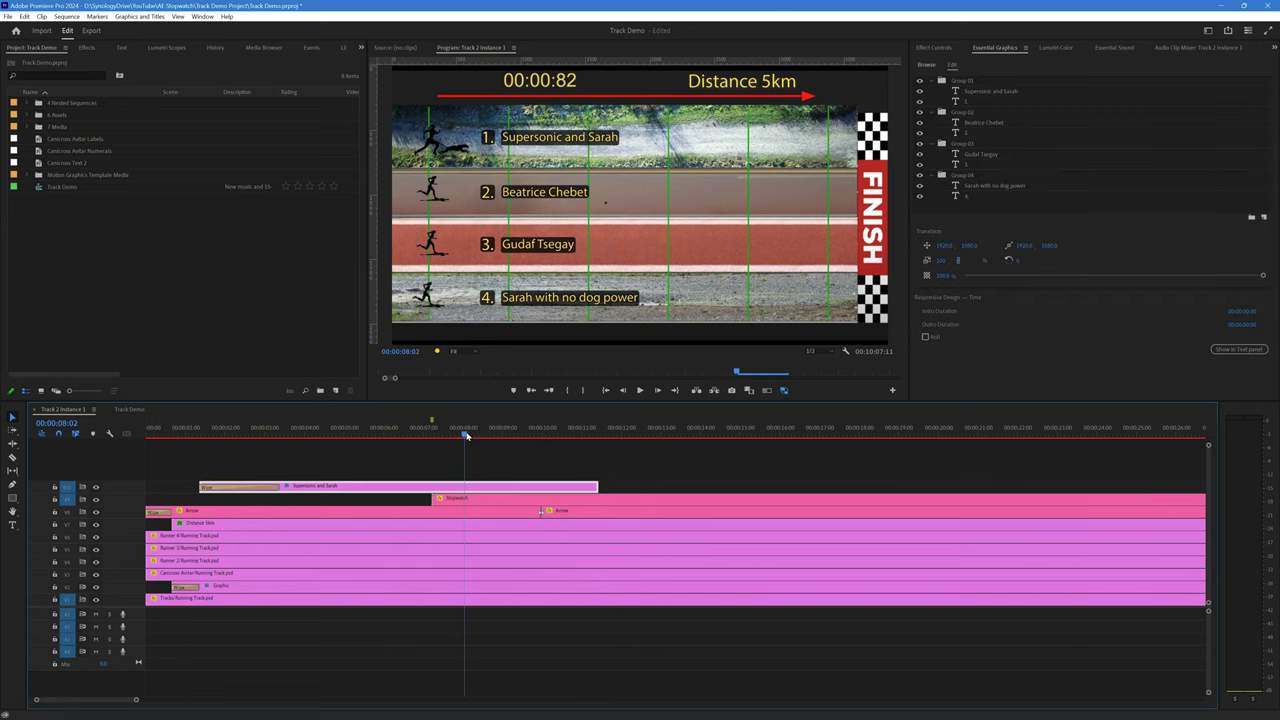
pyautogui.click(484, 502)
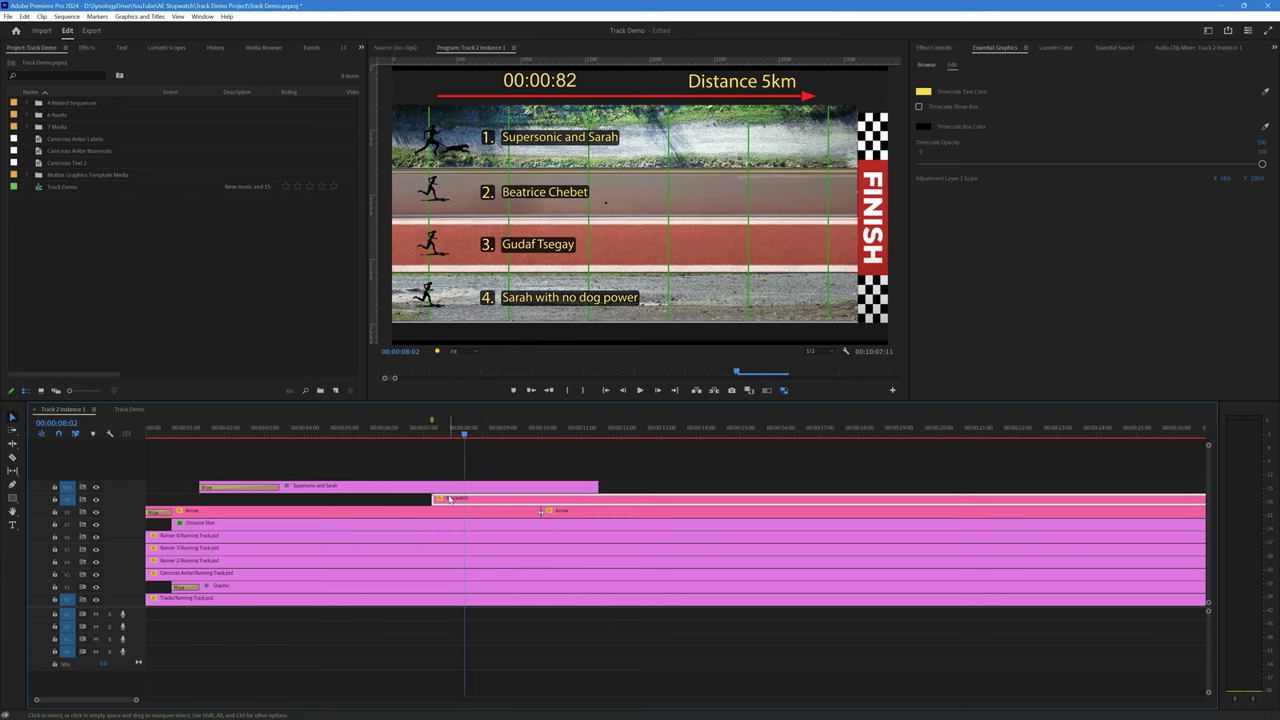
pyautogui.moveTo(465, 434); pyautogui.dragTo(437, 441)
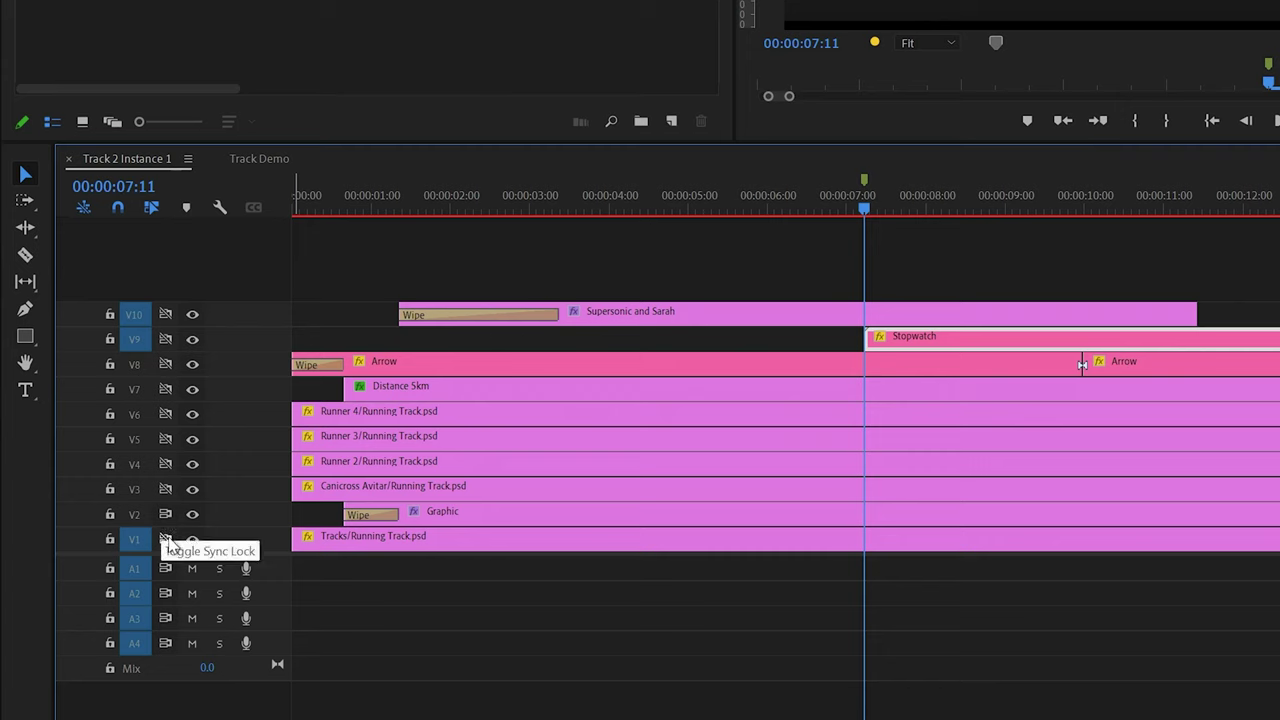
pyautogui.click(166, 515)
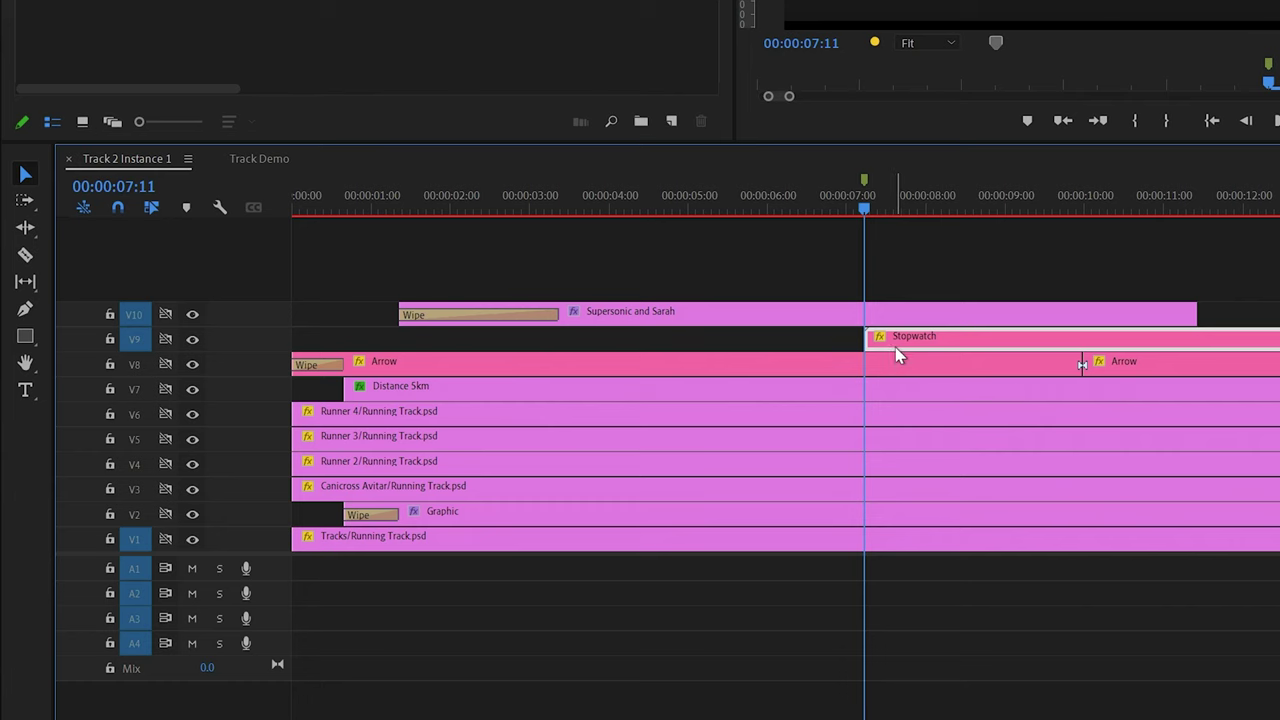
pyautogui.moveTo(906, 343)
pyautogui.rightClick(900, 345)
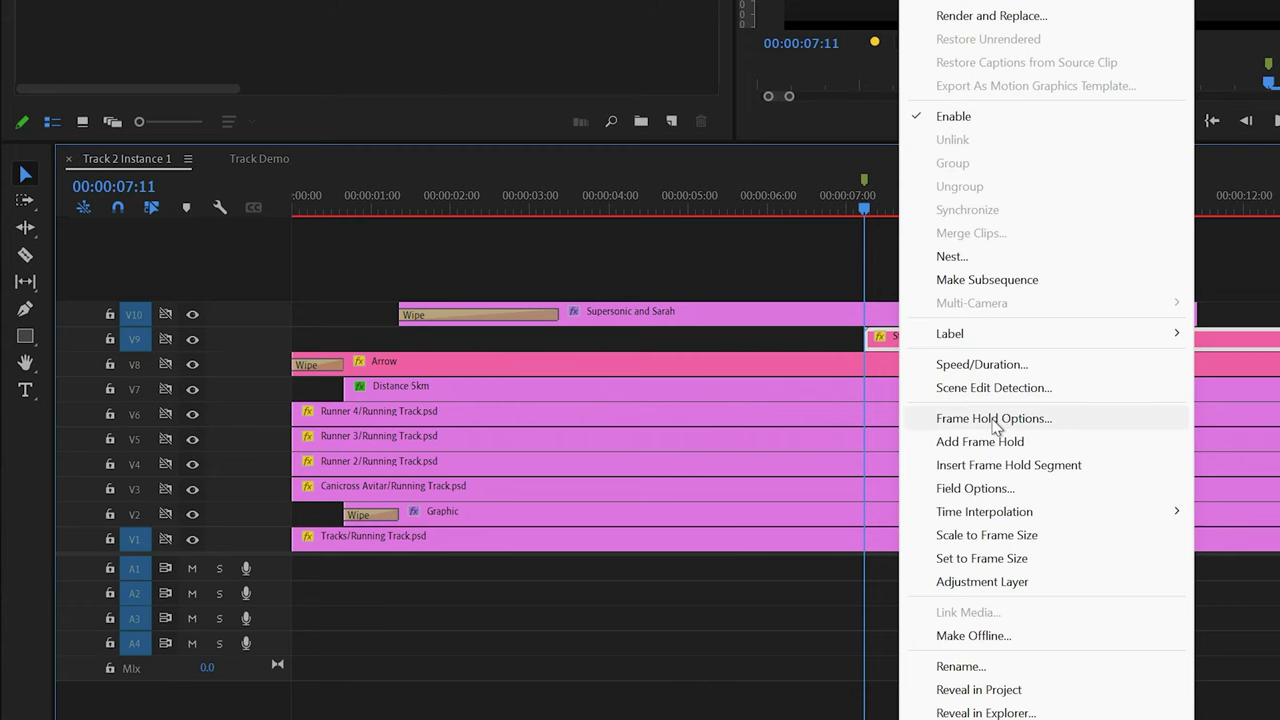
pyautogui.click(990, 466)
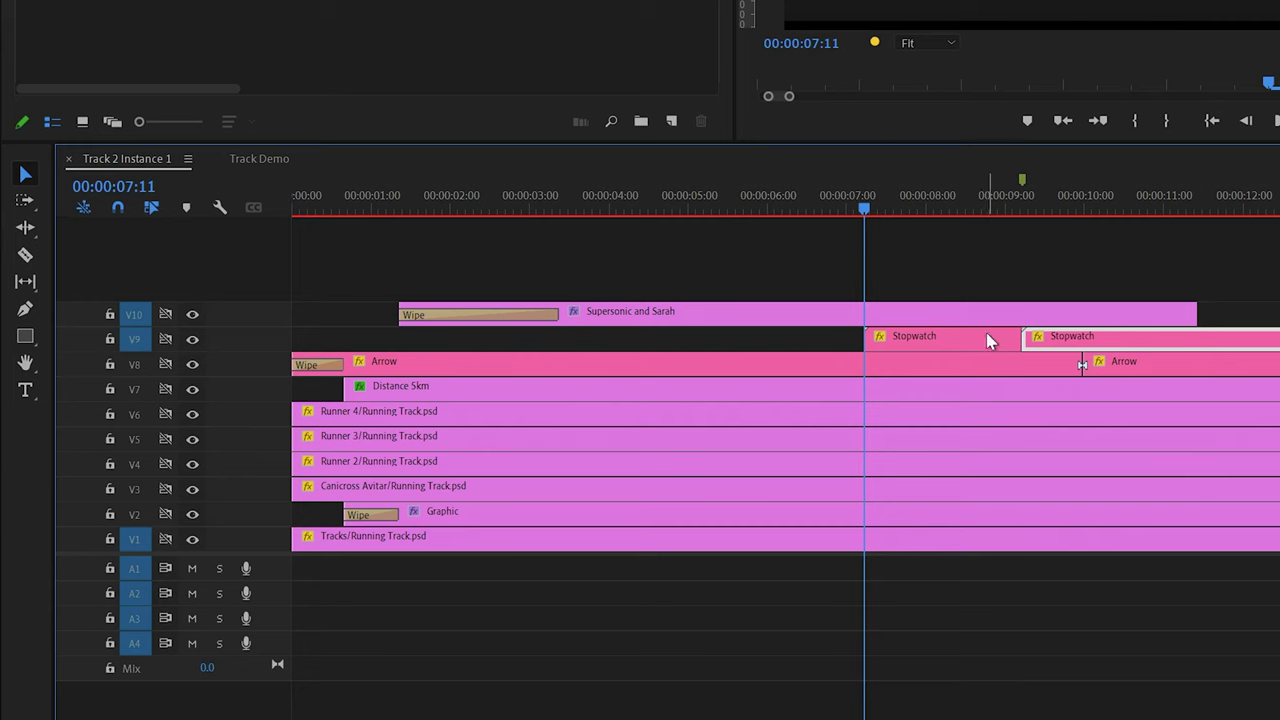
# Move the held Stopwatch segment to end at 00:00:07:11 and the running Stopwatch clip to start there.
pyautogui.click(952, 342)
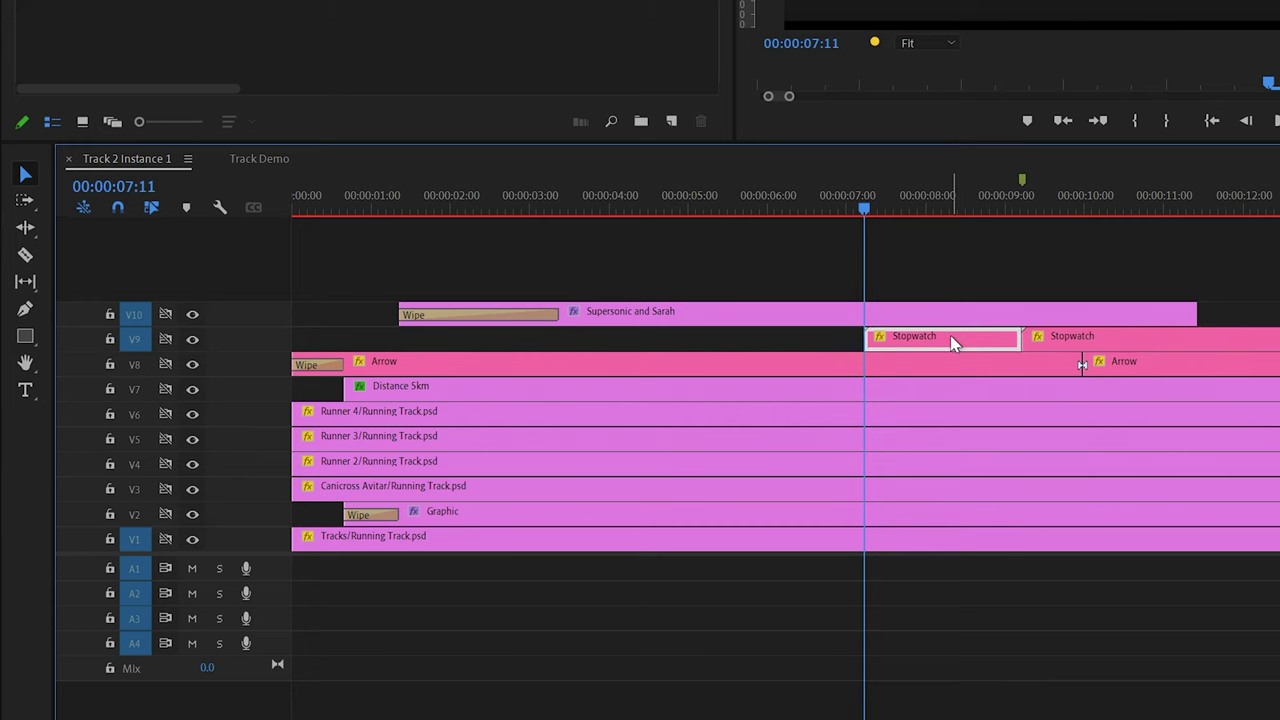
pyautogui.moveTo(952, 342); pyautogui.dragTo(800, 346)
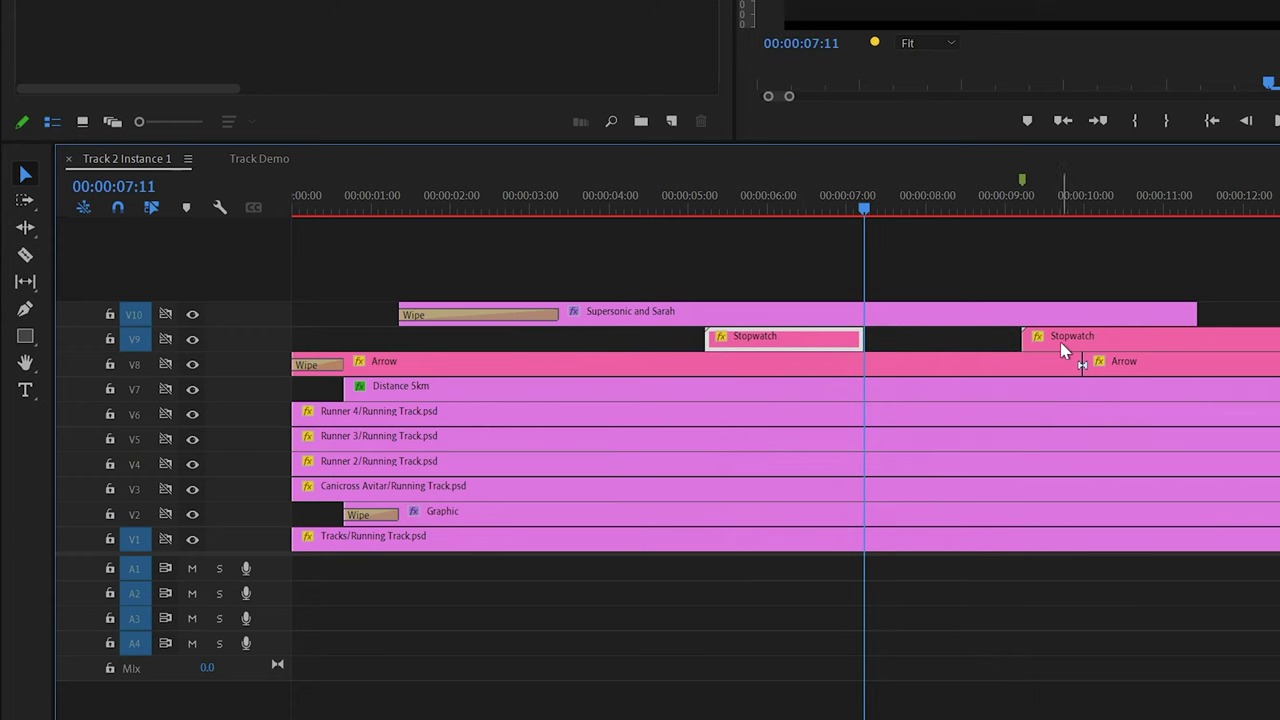
pyautogui.click(1040, 344)
pyautogui.moveTo(1040, 344); pyautogui.dragTo(910, 343)
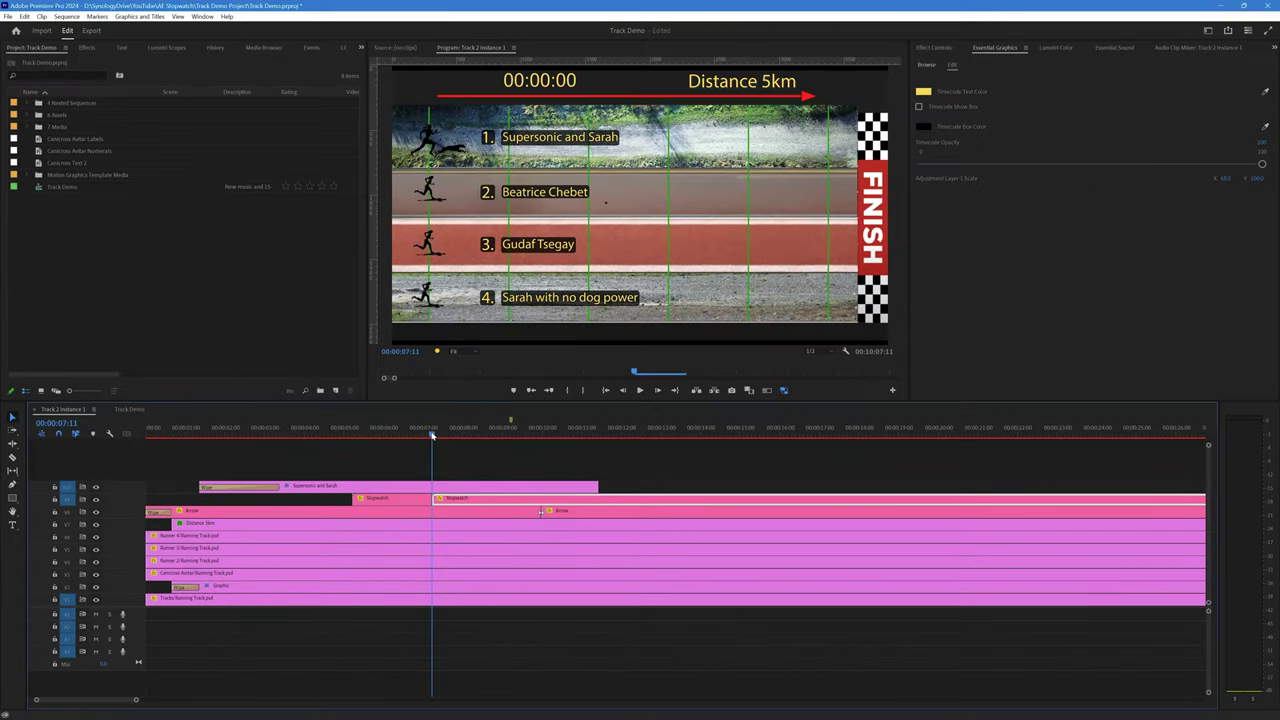
# Check the running stopwatch, and extend the held Stopwatch segment's start back to the beginning of the runner names clip.
pyautogui.moveTo(432, 436); pyautogui.dragTo(456, 449)
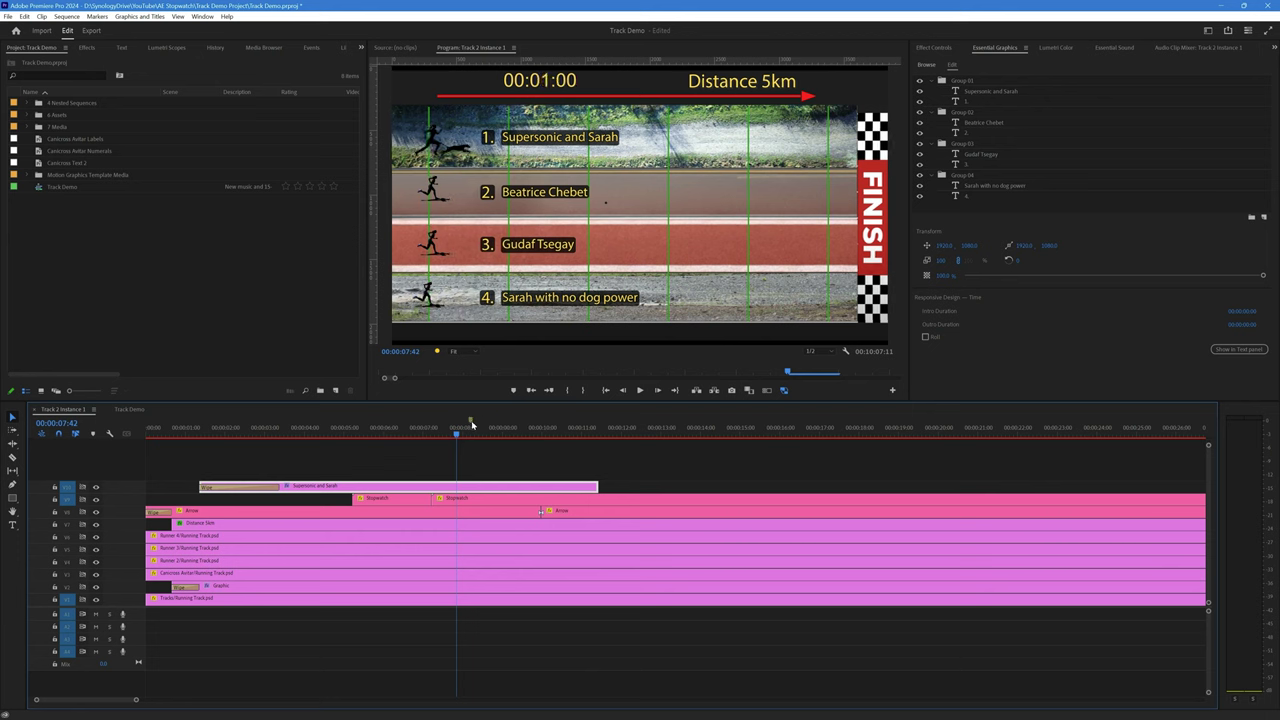
pyautogui.click(433, 425)
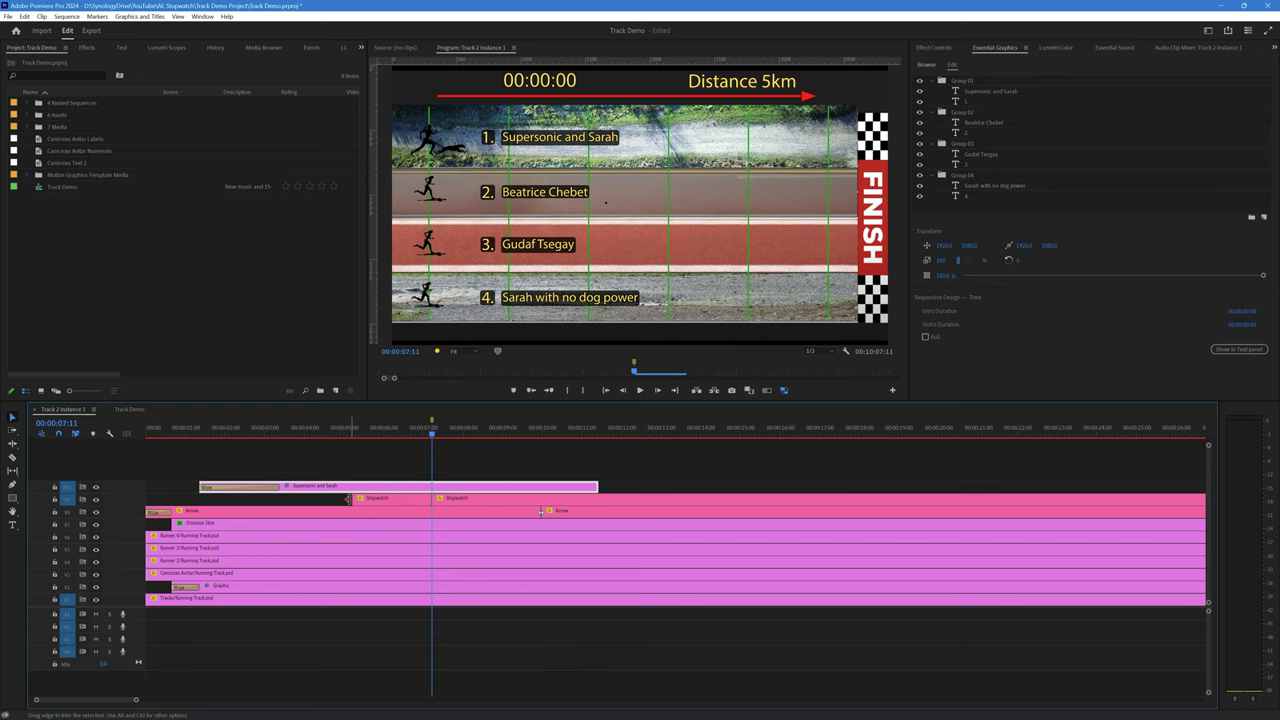
pyautogui.moveTo(348, 498); pyautogui.dragTo(201, 500)
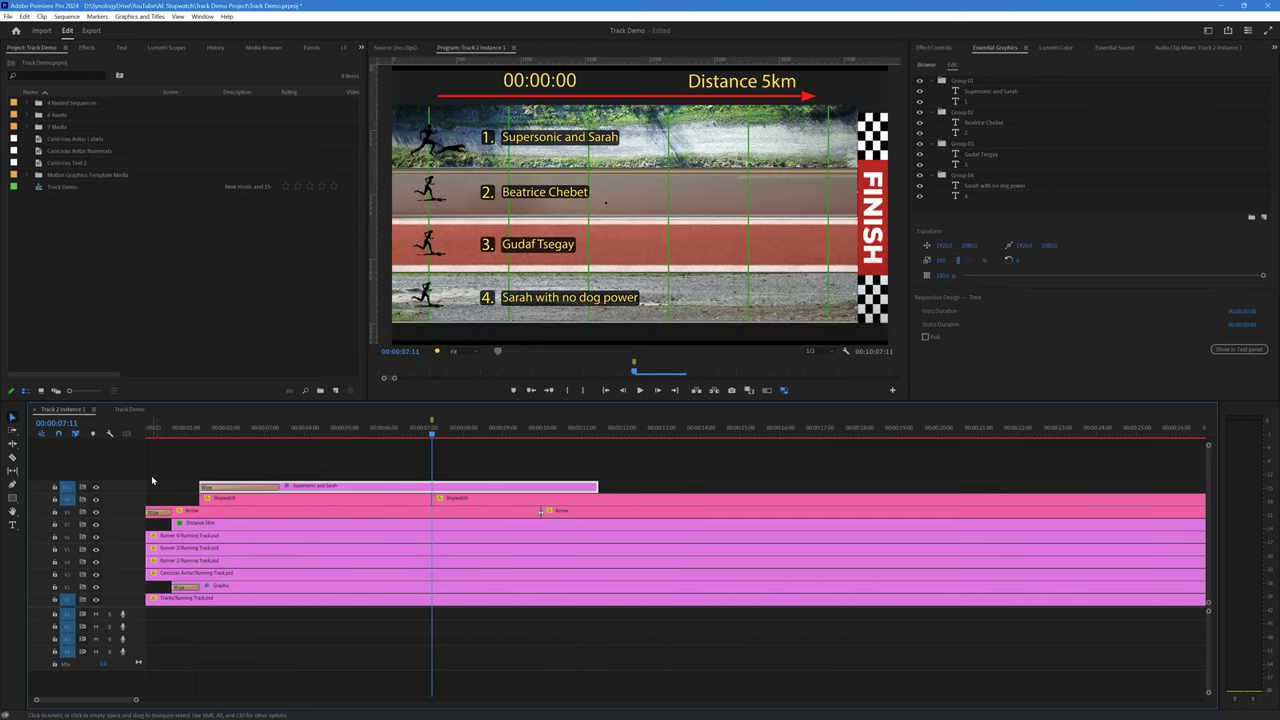
# Split the running Stopwatch clip at 00:00:09:04 and select the part after the cut.
pyautogui.moveTo(168, 427); pyautogui.dragTo(505, 477)
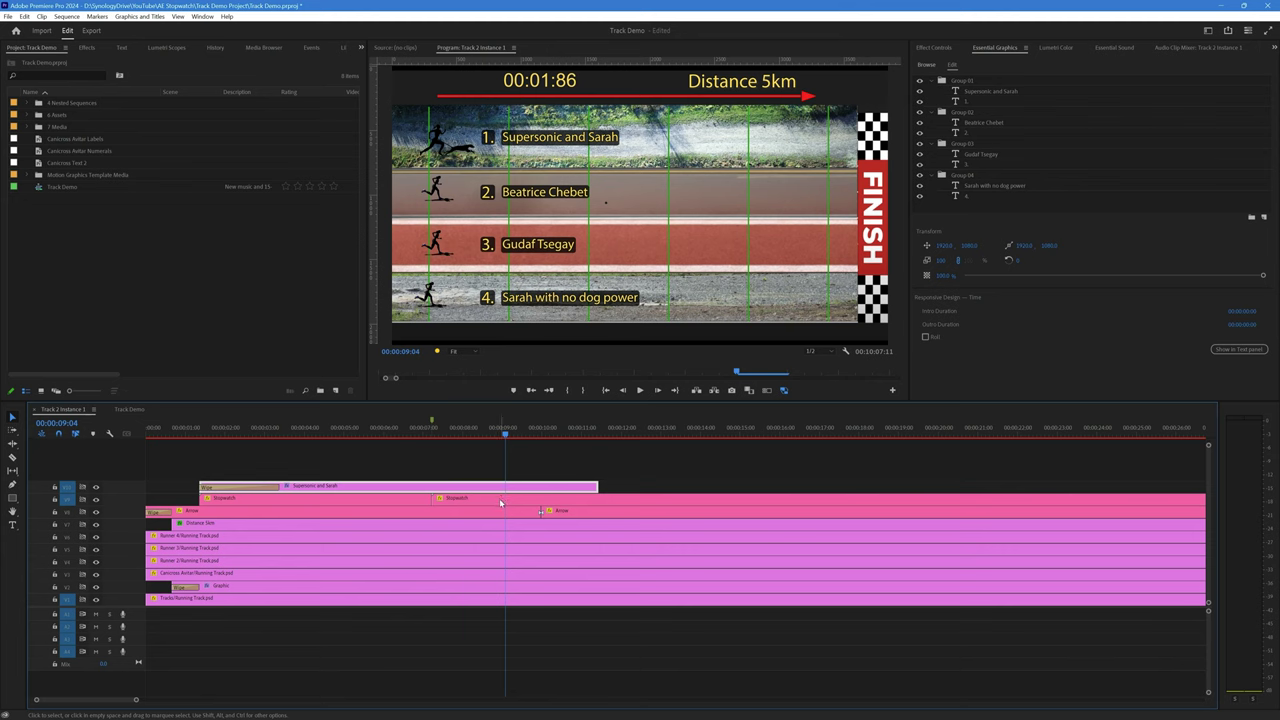
pyautogui.click(500, 503)
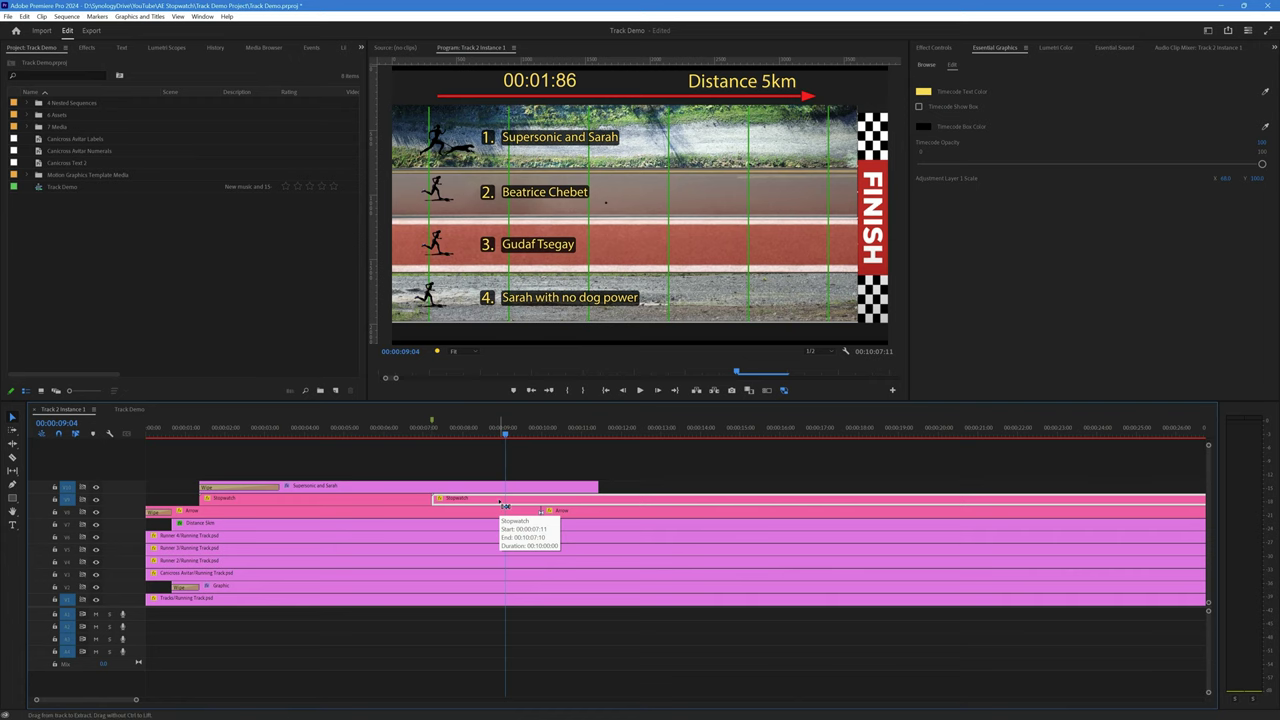
pyautogui.keyDown('ctrl'); pyautogui.click(505, 505); pyautogui.keyUp('ctrl')
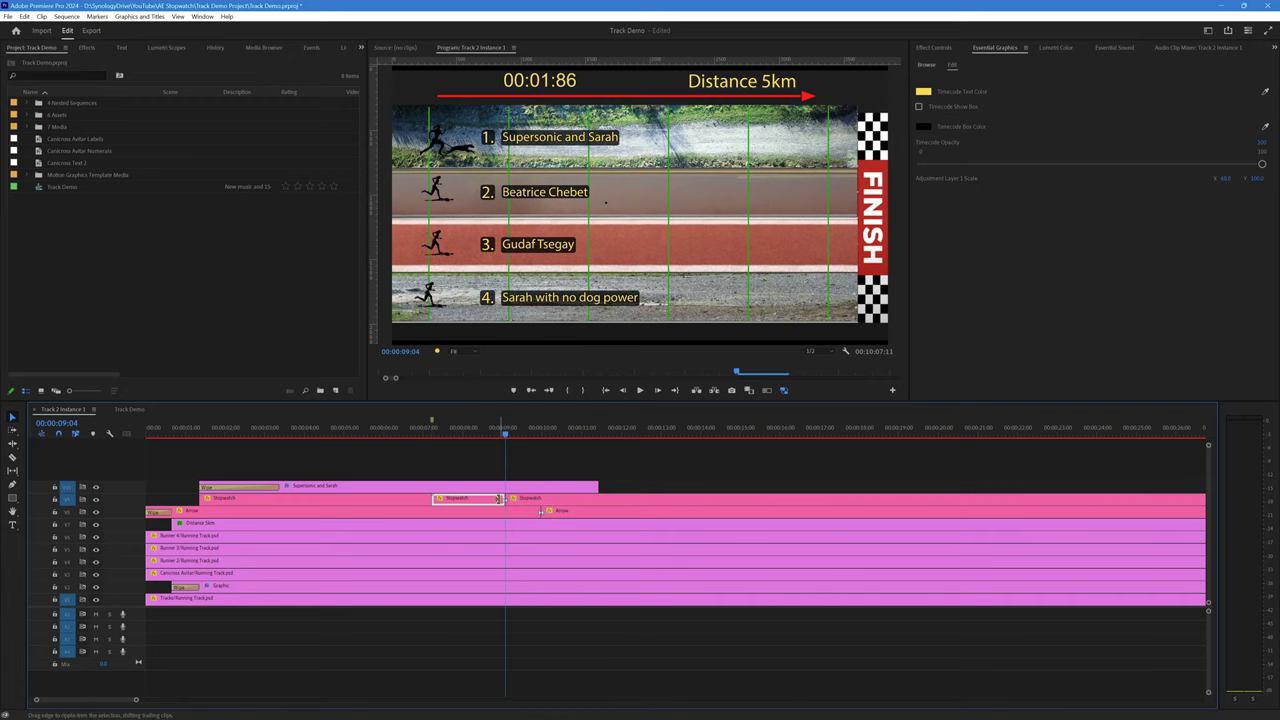
pyautogui.click(560, 502)
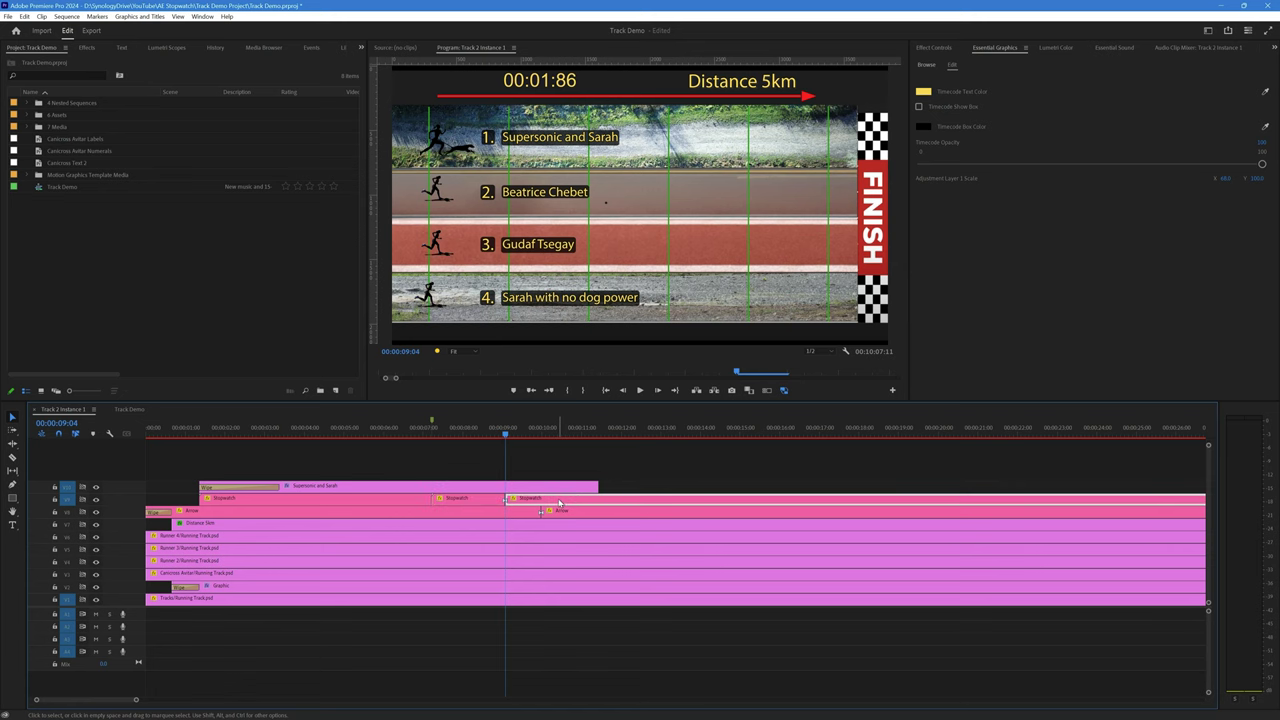
# Delete the Stopwatch part after the cut and add a frame hold to the running Stopwatch clip at 00:00:09:03.
pyautogui.press('Delete')
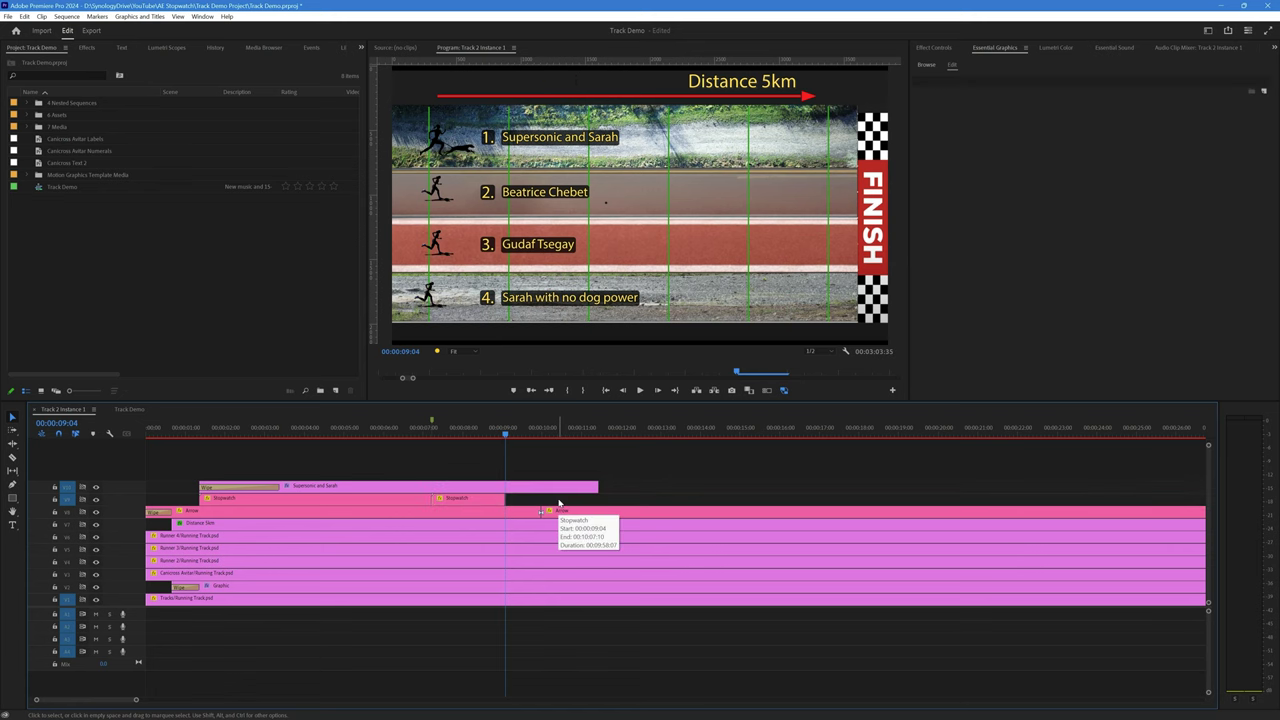
pyautogui.press('Left')
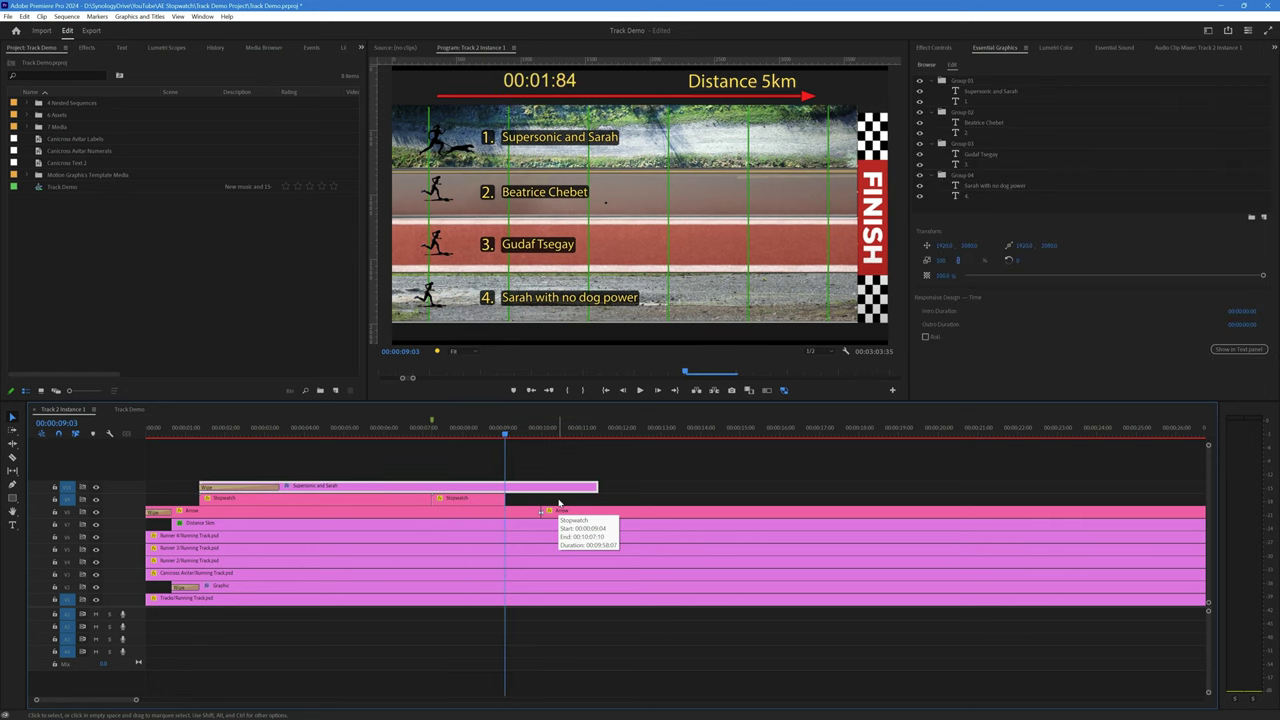
pyautogui.scroll(-2, 636, 485)
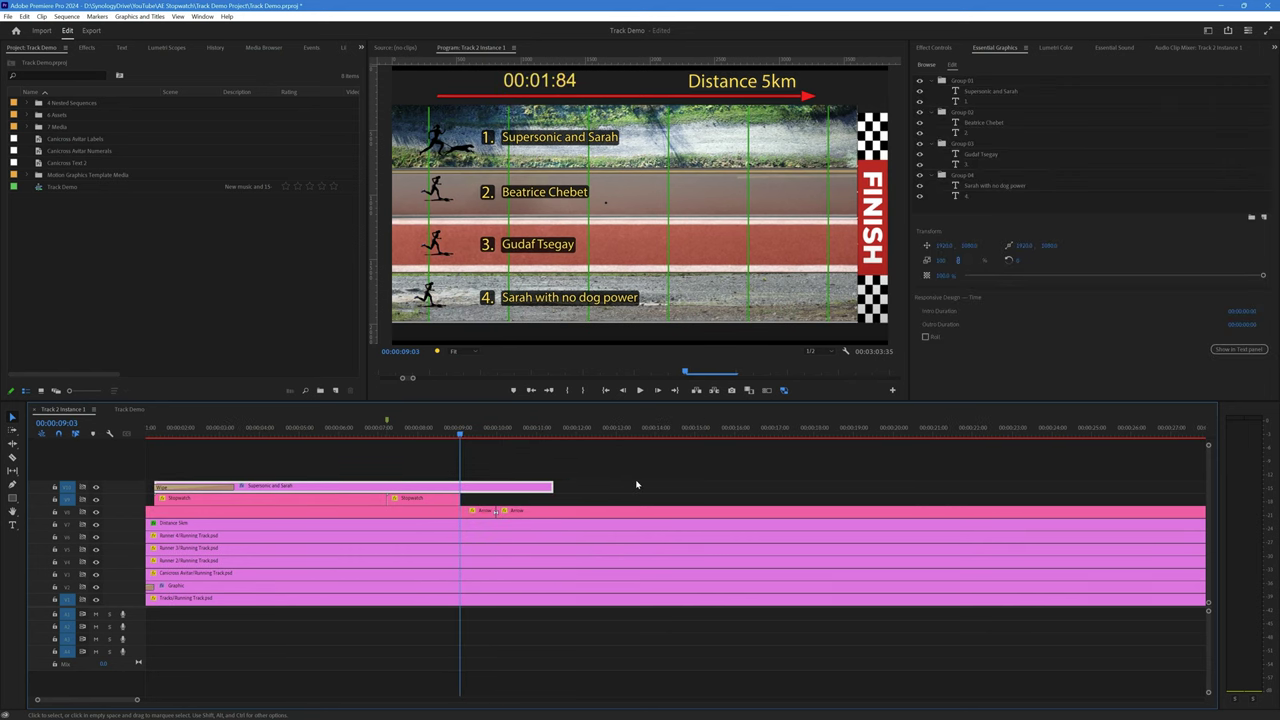
pyautogui.rightClick(446, 500)
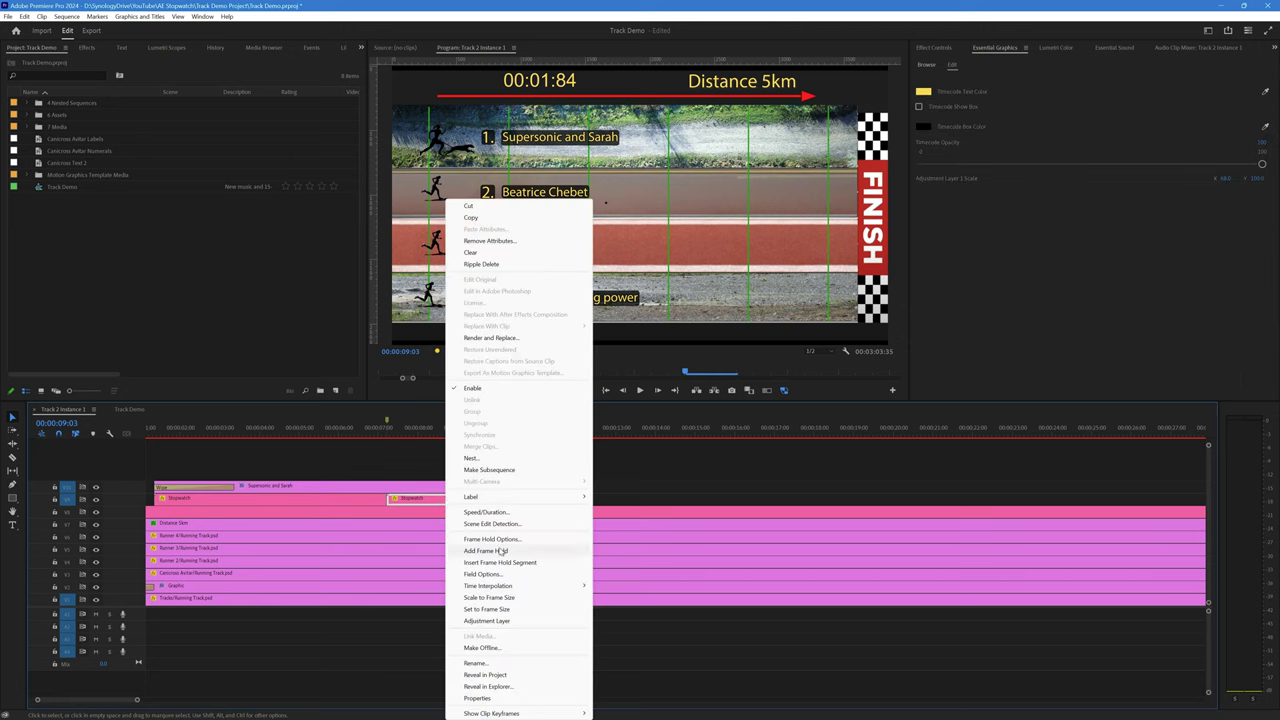
pyautogui.click(501, 553)
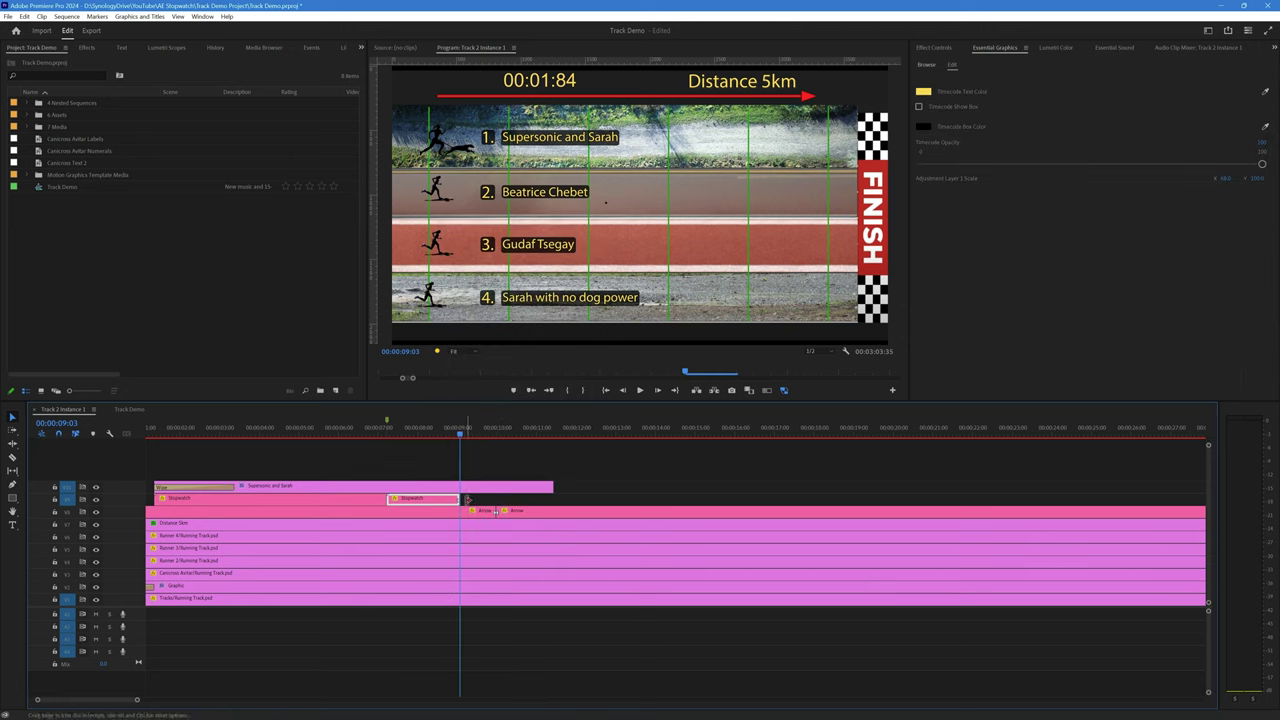
# Extend the final held Stopwatch segment to about 00:00:16:00 and scrub through the stopwatch's start and stop to check it.
pyautogui.moveTo(463, 499); pyautogui.dragTo(734, 502)
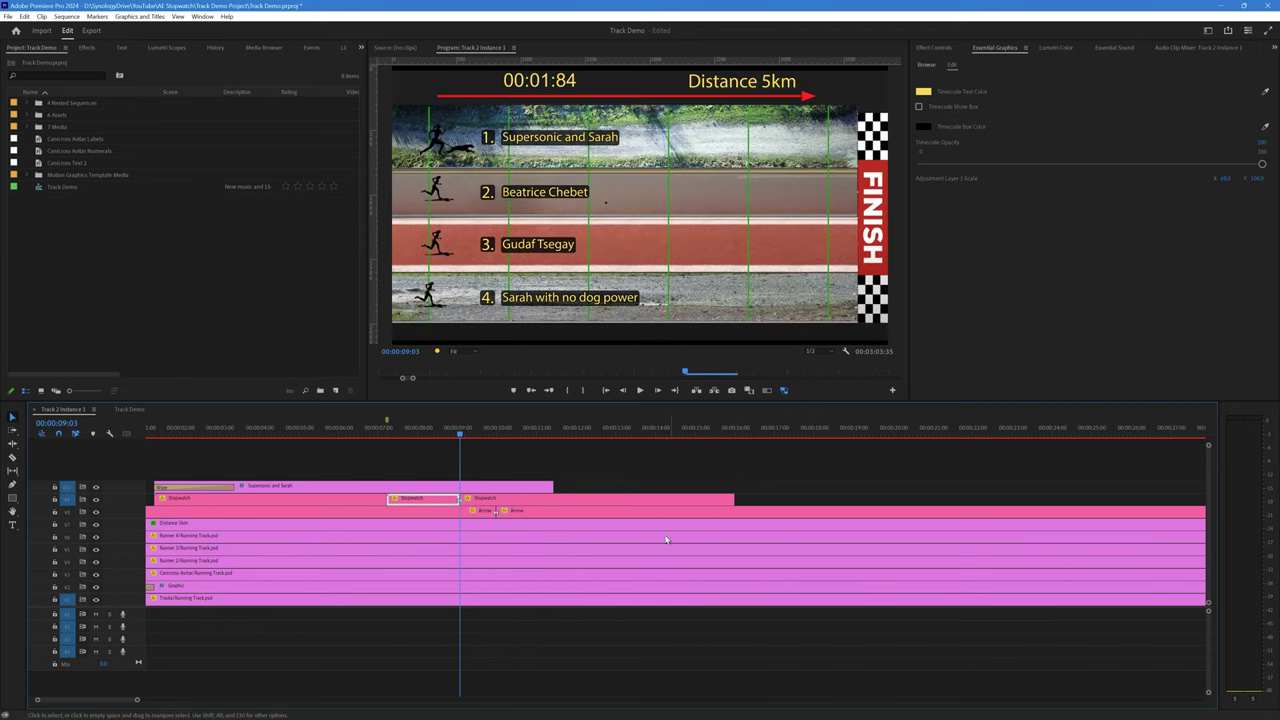
pyautogui.click(361, 433)
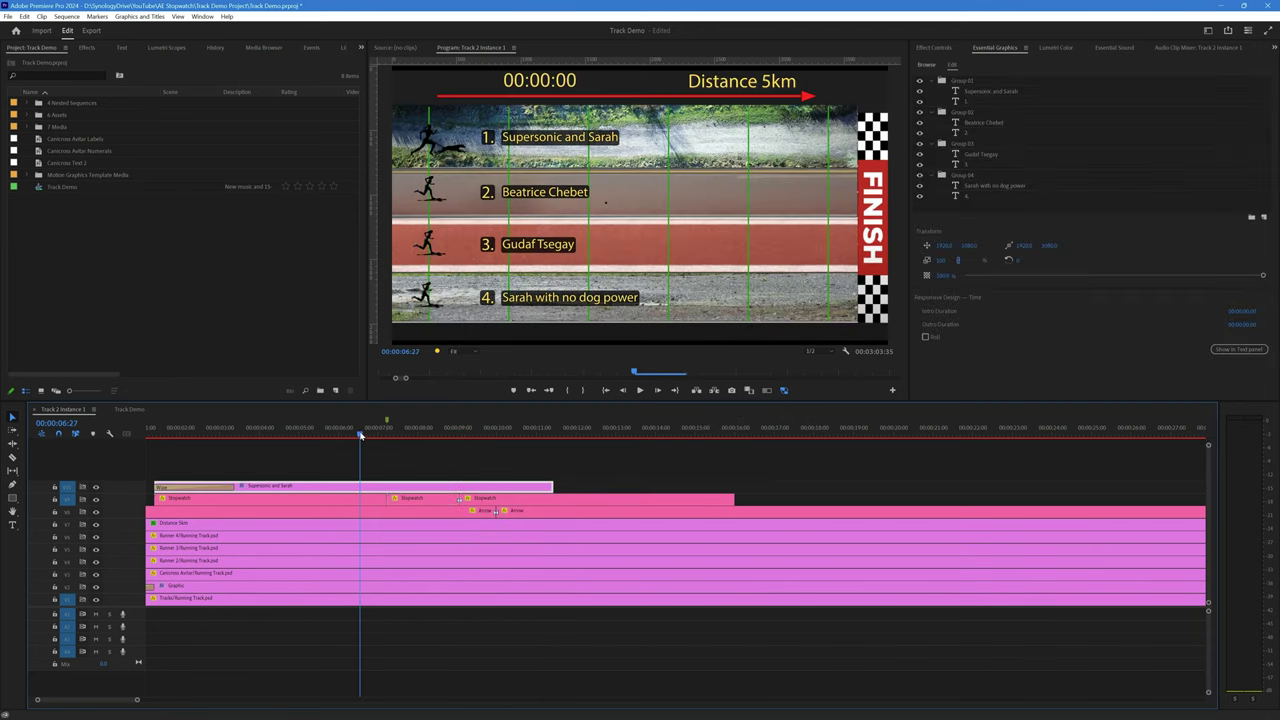
pyautogui.moveTo(361, 436); pyautogui.dragTo(496, 445)
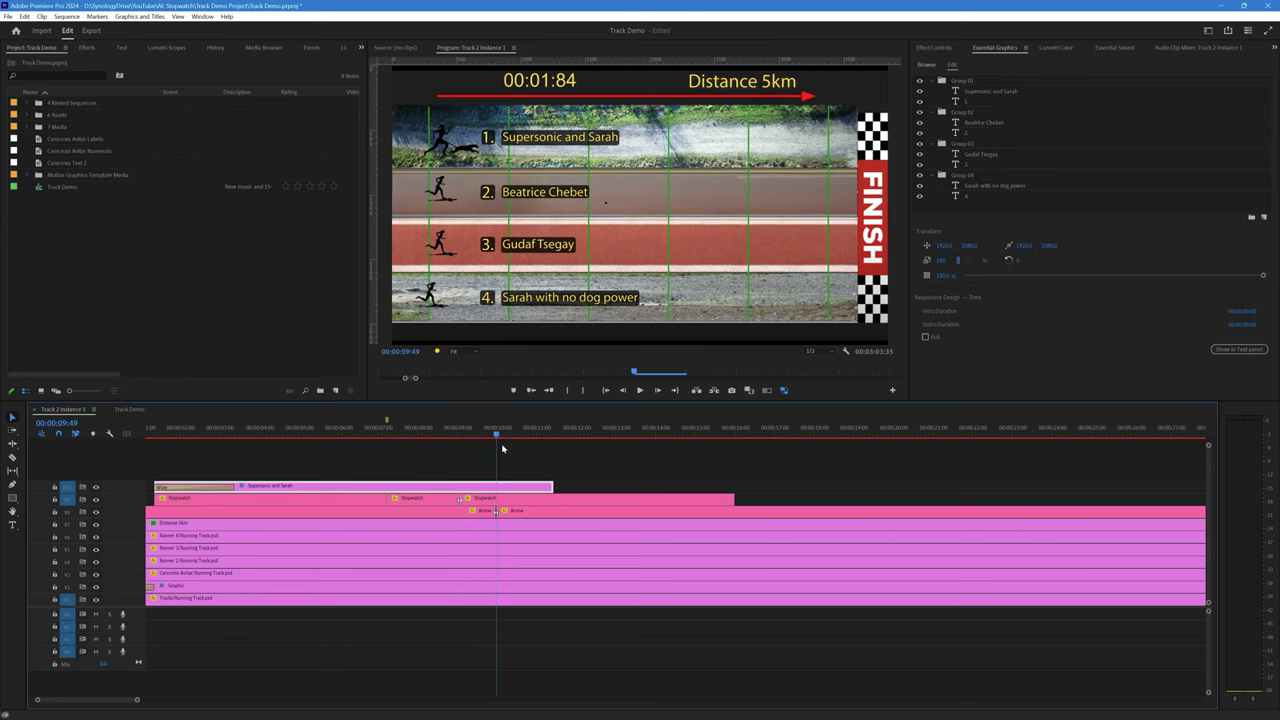
pyautogui.click(564, 500)
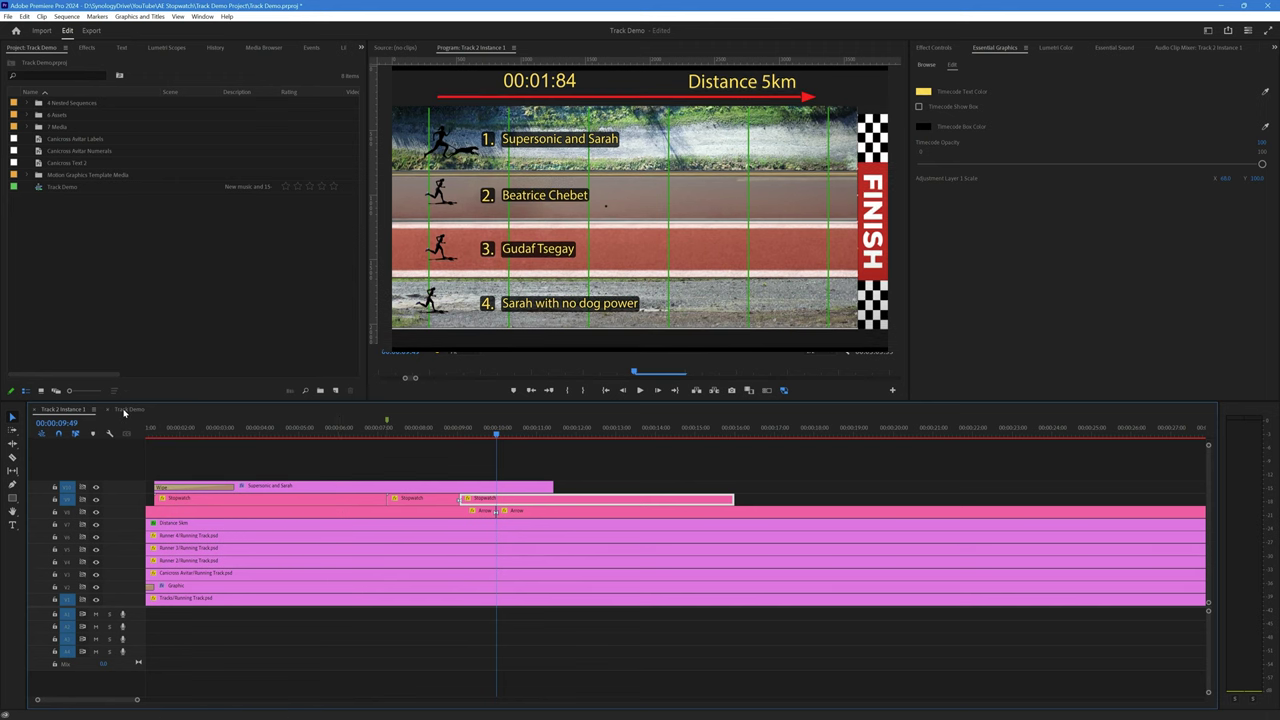
# Play the Track Demo sequence from near its beginning to review the stopwatch with the countdown.
pyautogui.click(127, 410)
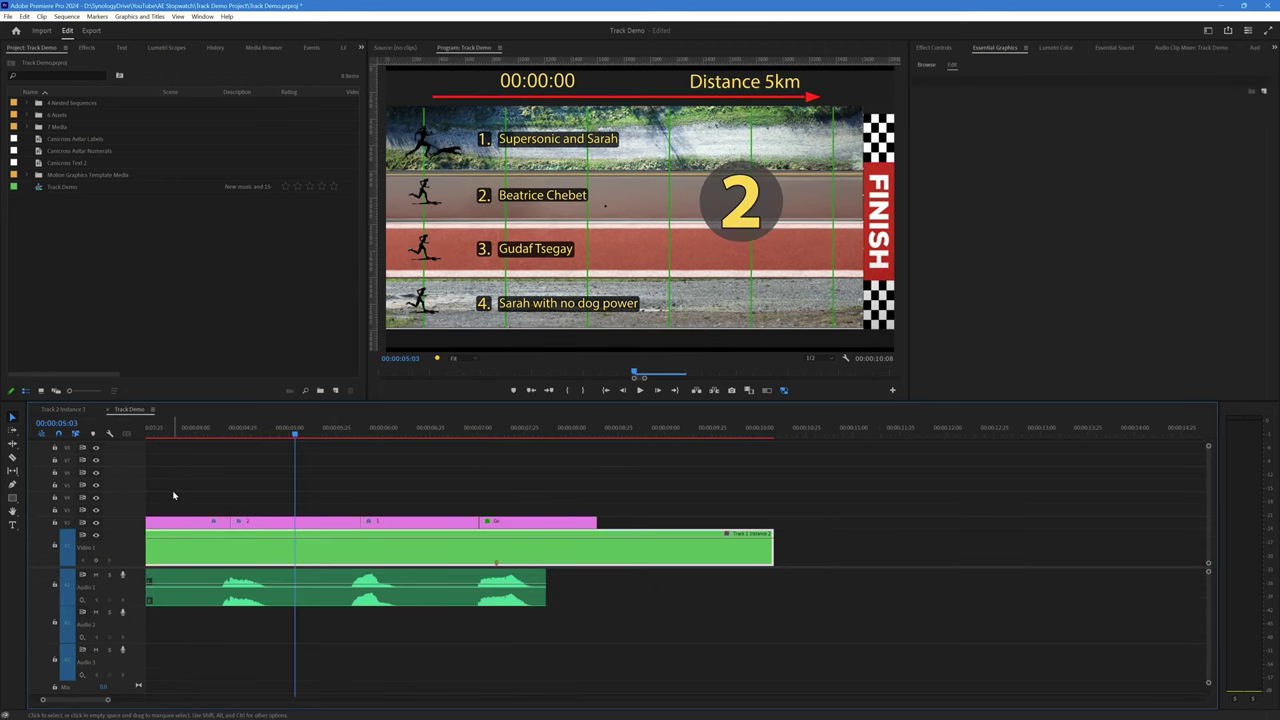
pyautogui.scroll(3, 173, 495)
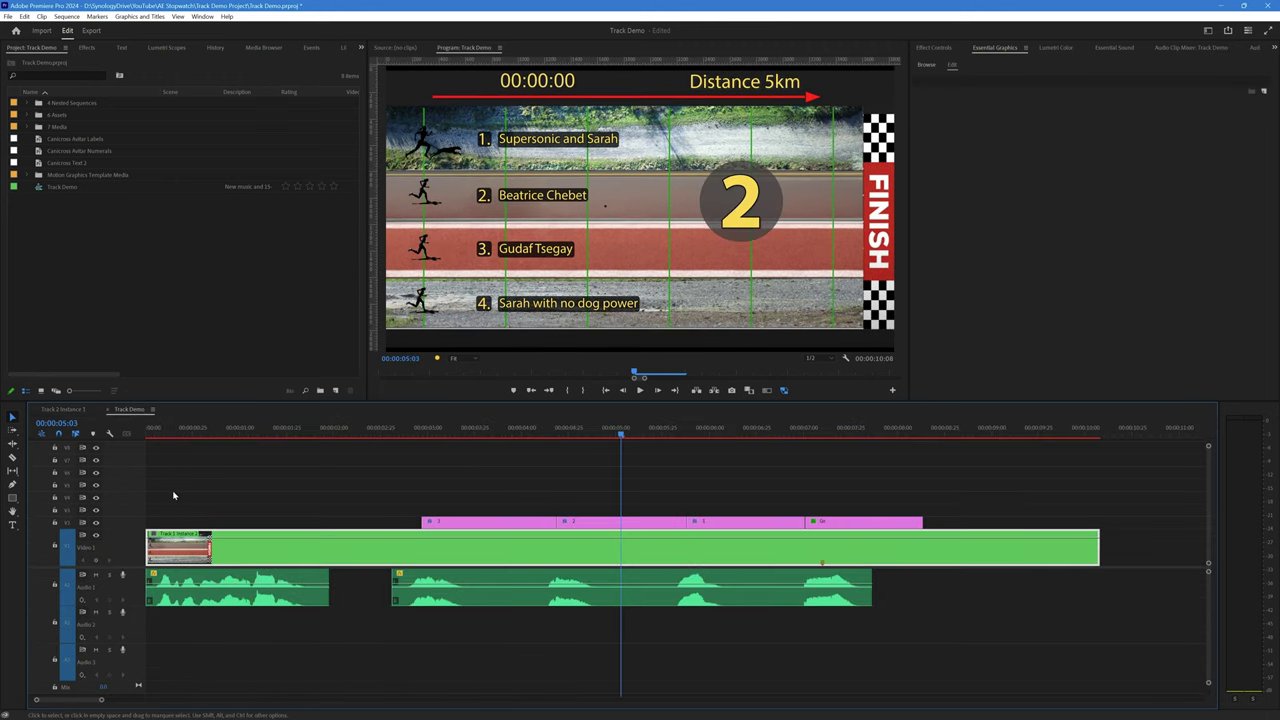
pyautogui.click(262, 428)
pyautogui.click(162, 430)
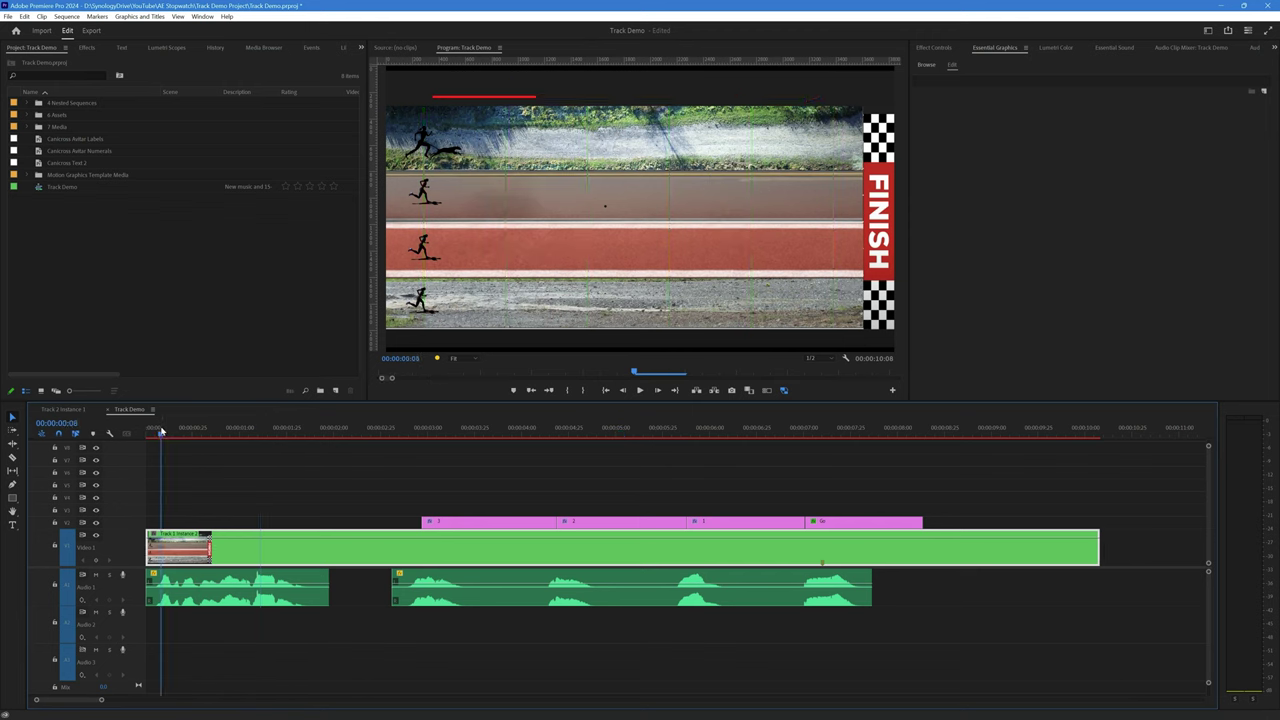
pyautogui.press('space')
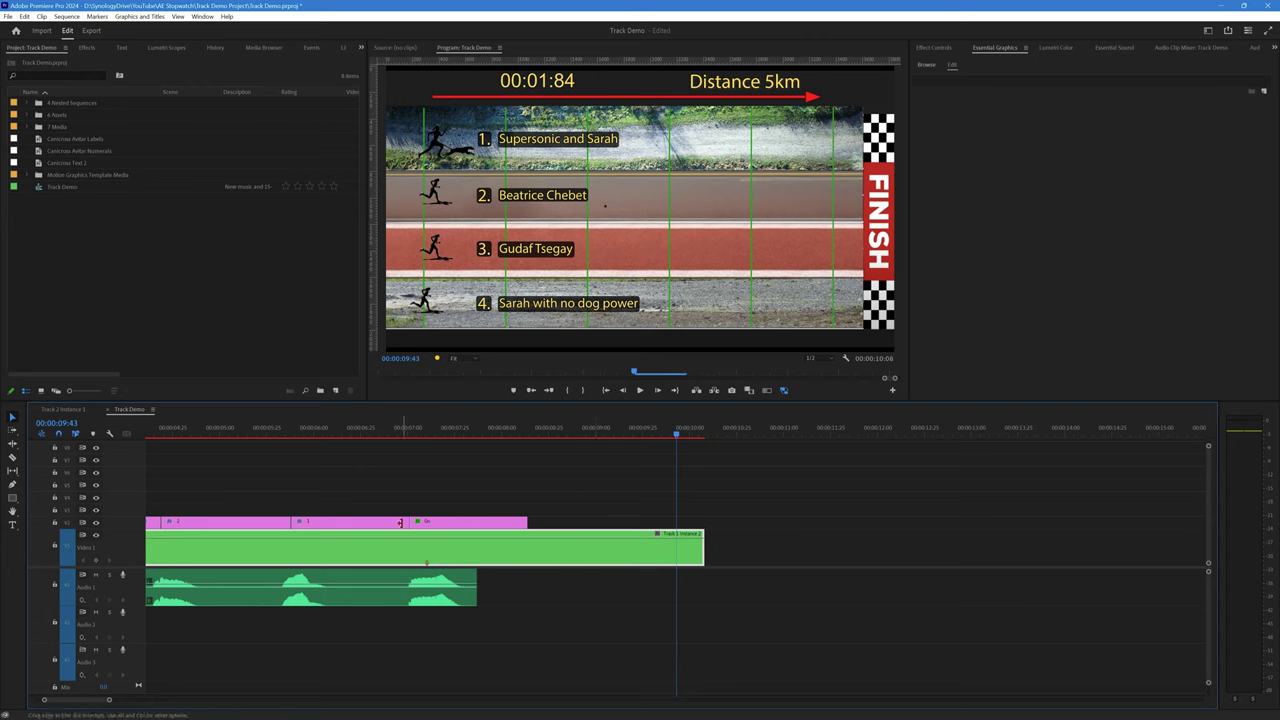
# In the nested track sequence, show the running Stopwatch clip's timecode box in red FD0000 and slightly reduce the vertical Adjustment Layer 1 Scale.
pyautogui.doubleClick(419, 547)
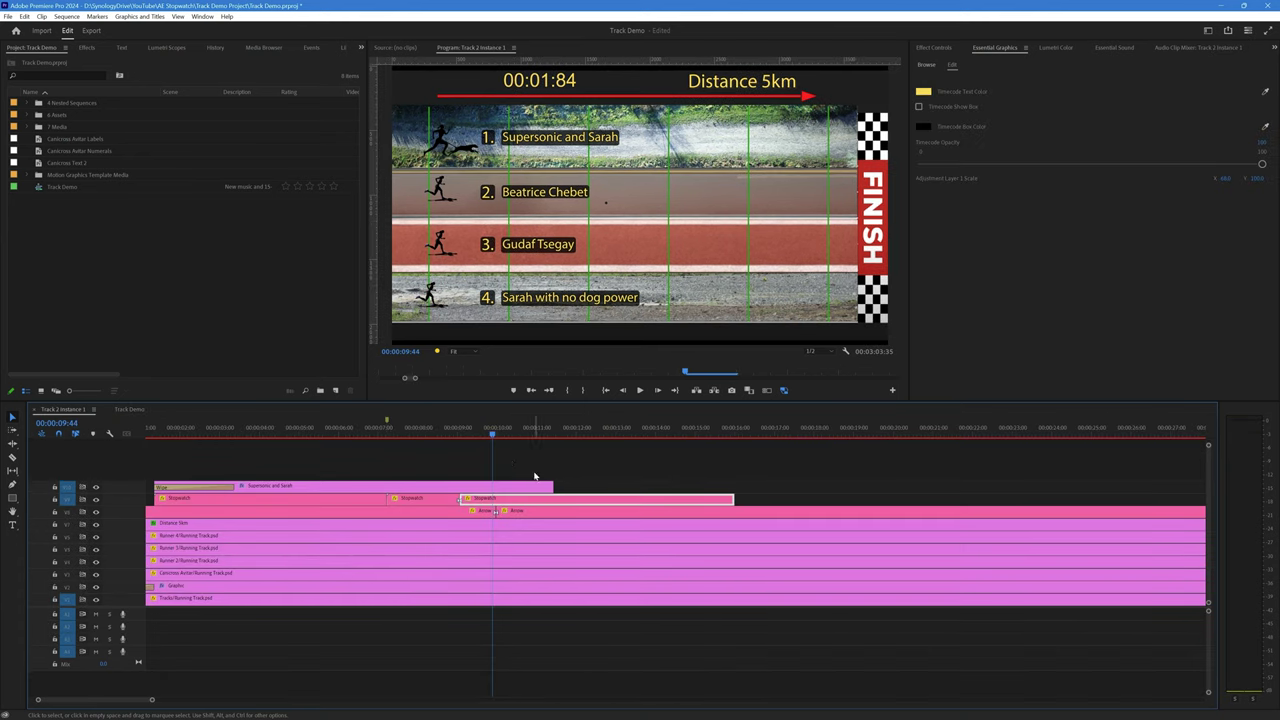
pyautogui.click(425, 428)
pyautogui.click(423, 498)
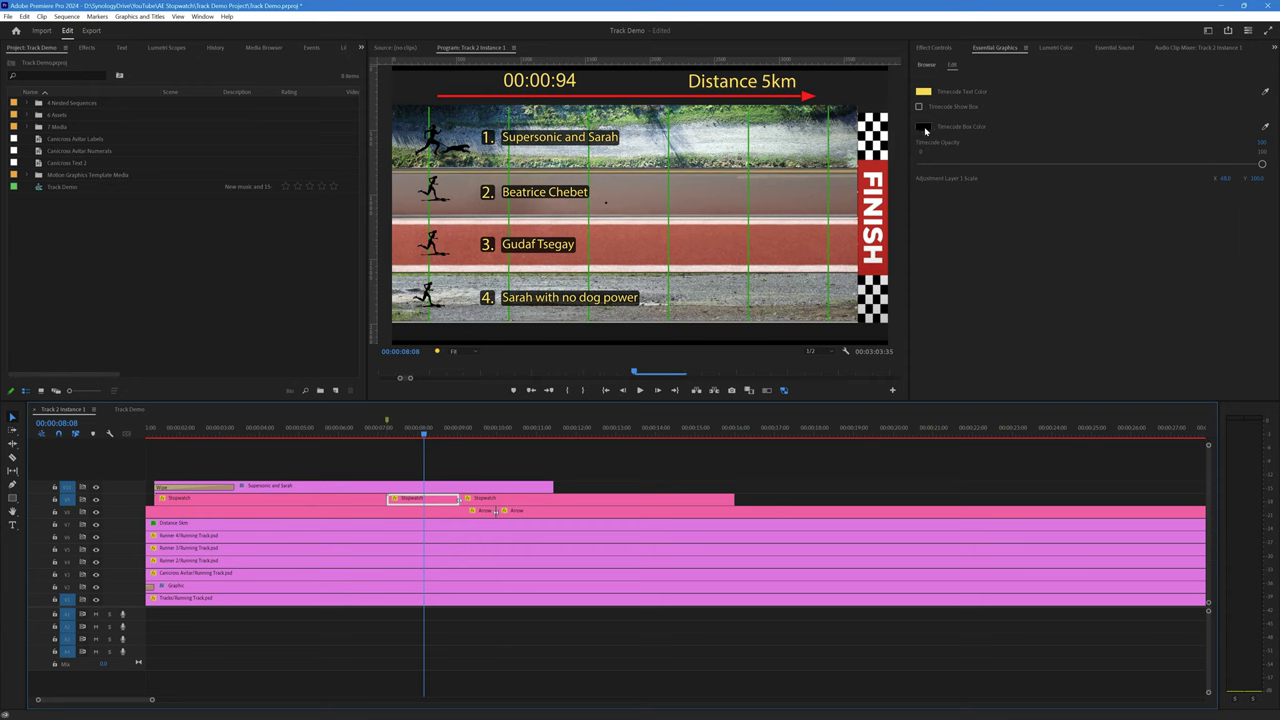
pyautogui.click(918, 106)
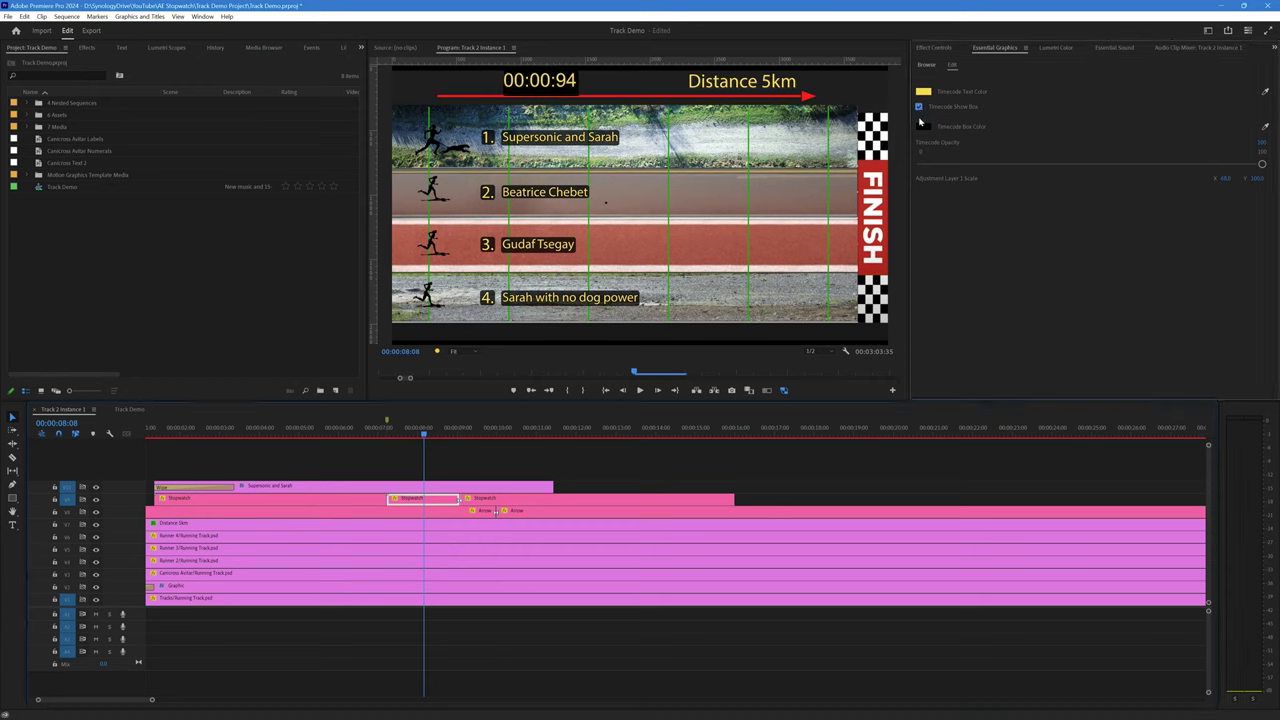
pyautogui.click(924, 127)
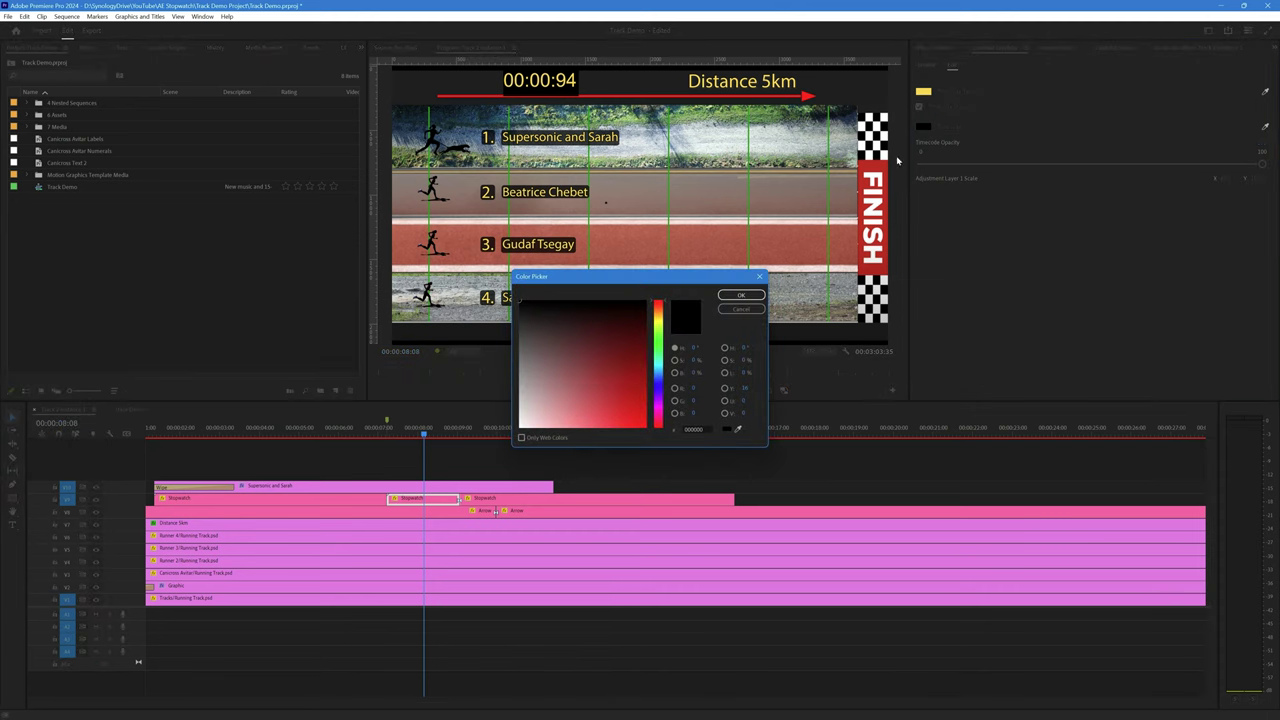
pyautogui.click(645, 426)
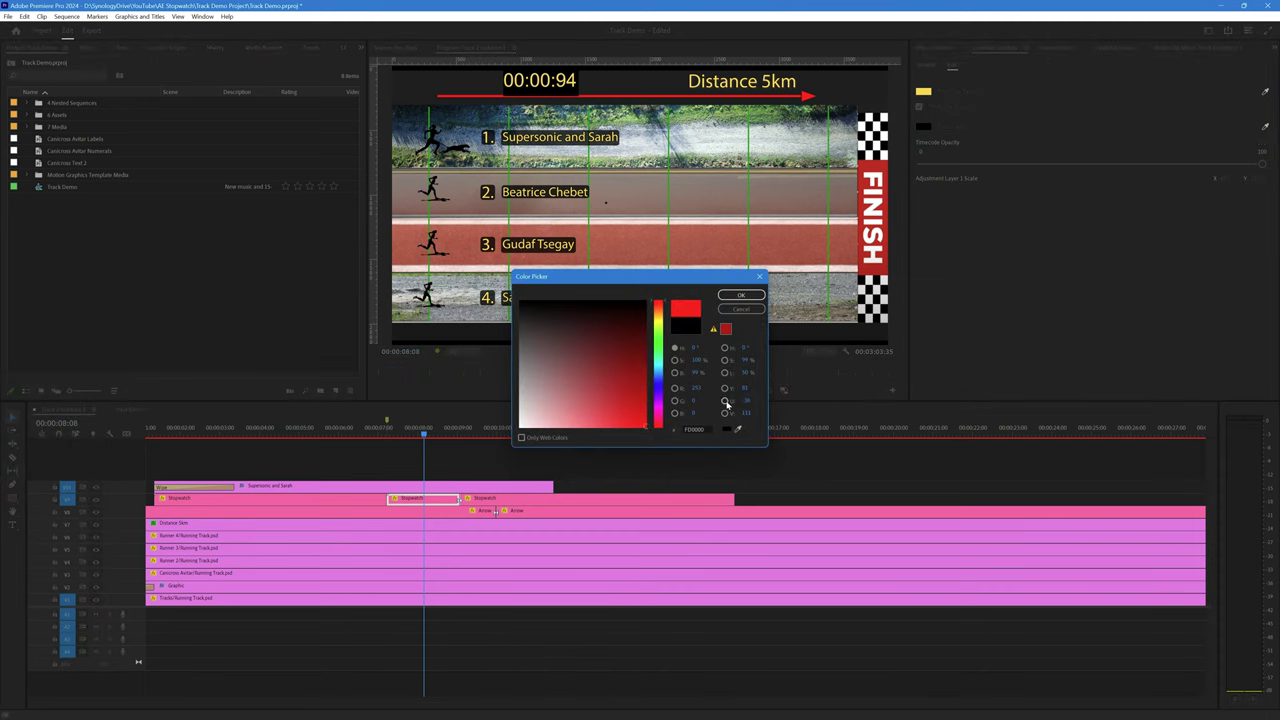
pyautogui.click(745, 296)
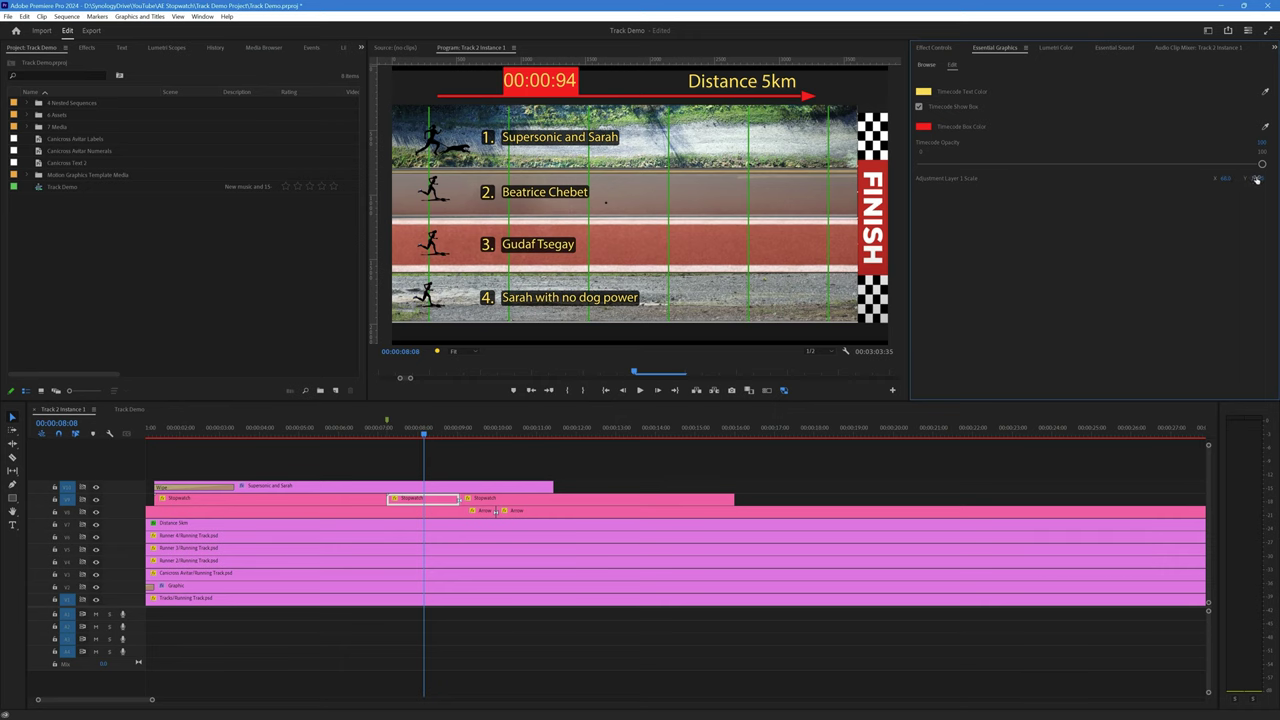
pyautogui.moveTo(1257, 179); pyautogui.dragTo(1250, 179)
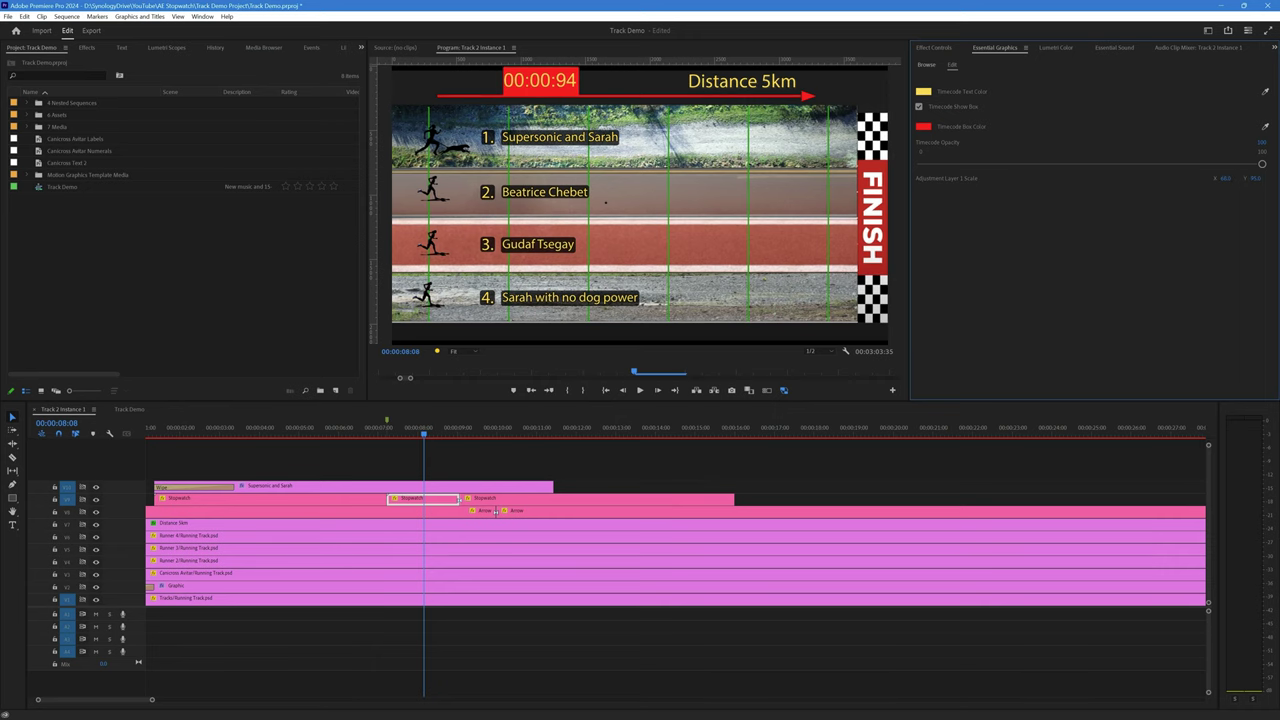